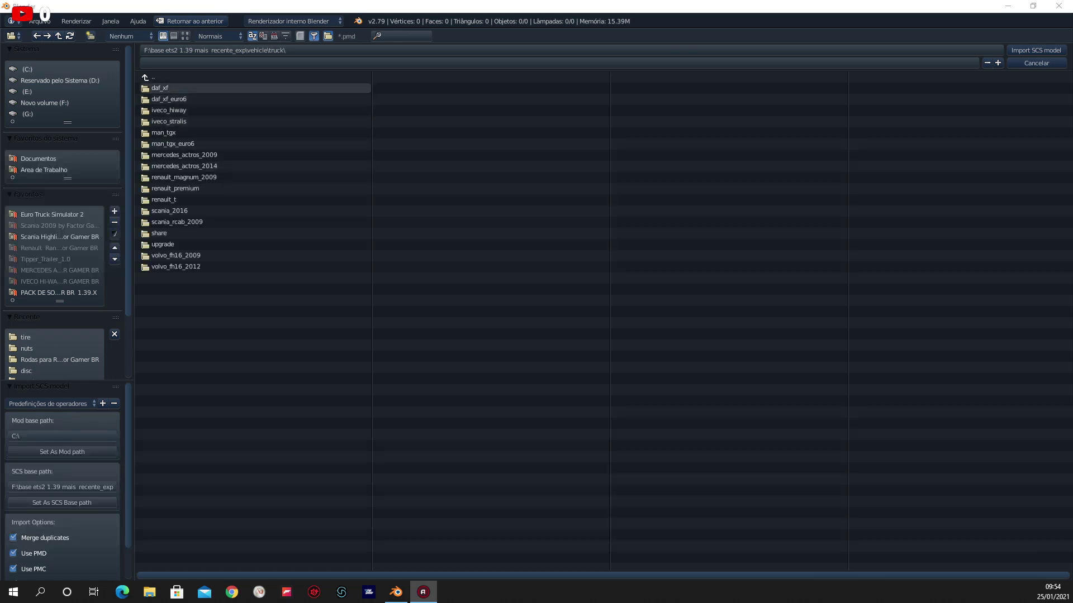
Open the daf_xf truck folder in the SCS import browser.
click(160, 87)
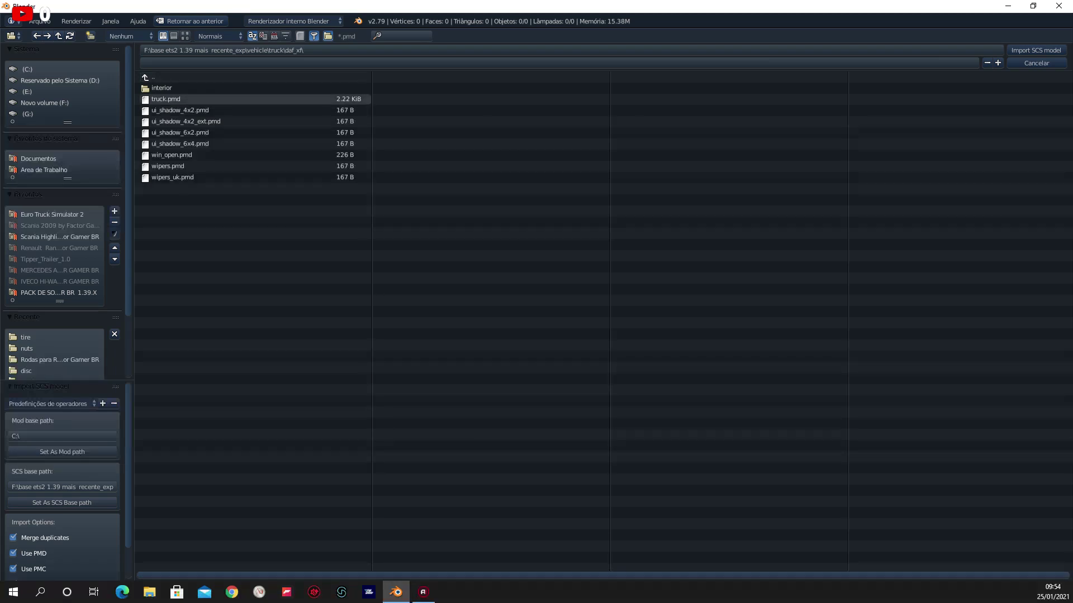
Import the DAF XF truck.pmd model and orbit toward the truck's front.
click(166, 99)
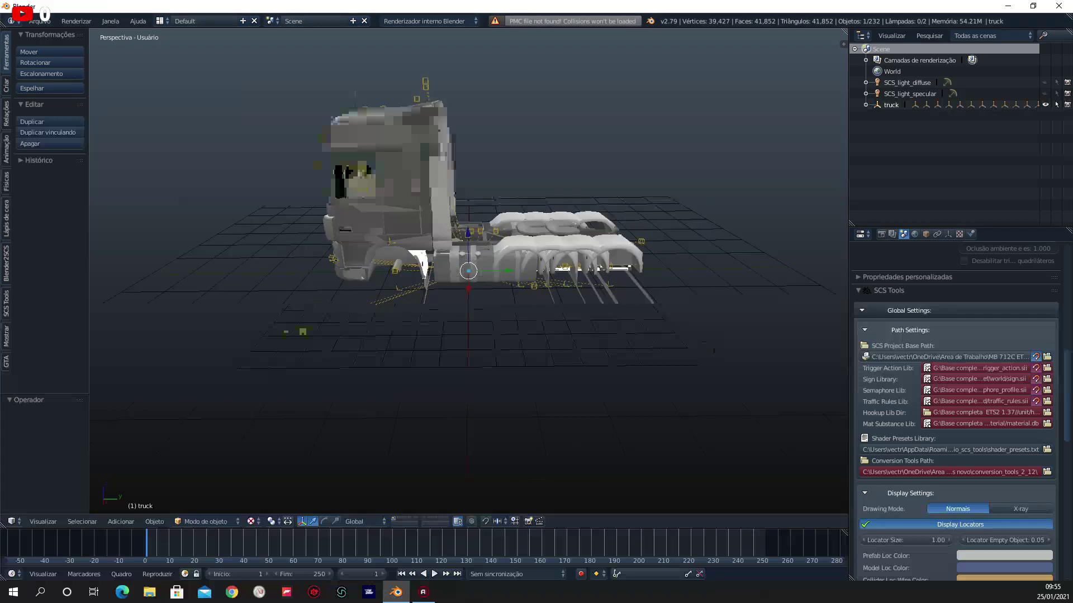
middle_drag(424, 279, 581, 282)
Expand the truck in the Outliner and unhide its CAB_A and CAB_BASE parts.
scroll(468, 271, up, 2)
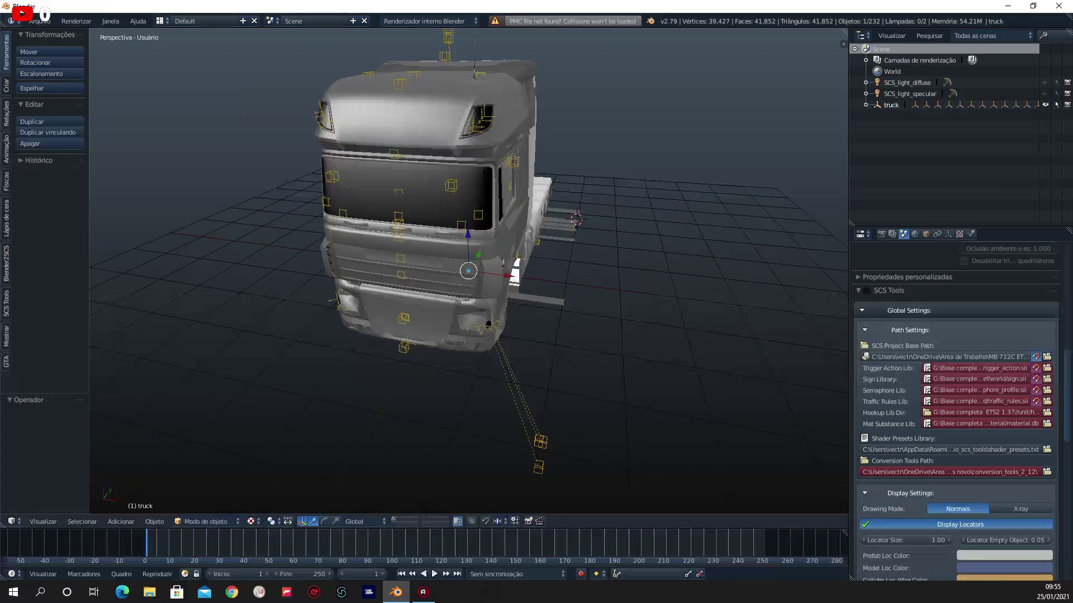
click(866, 104)
scroll(888, 142, down, 3)
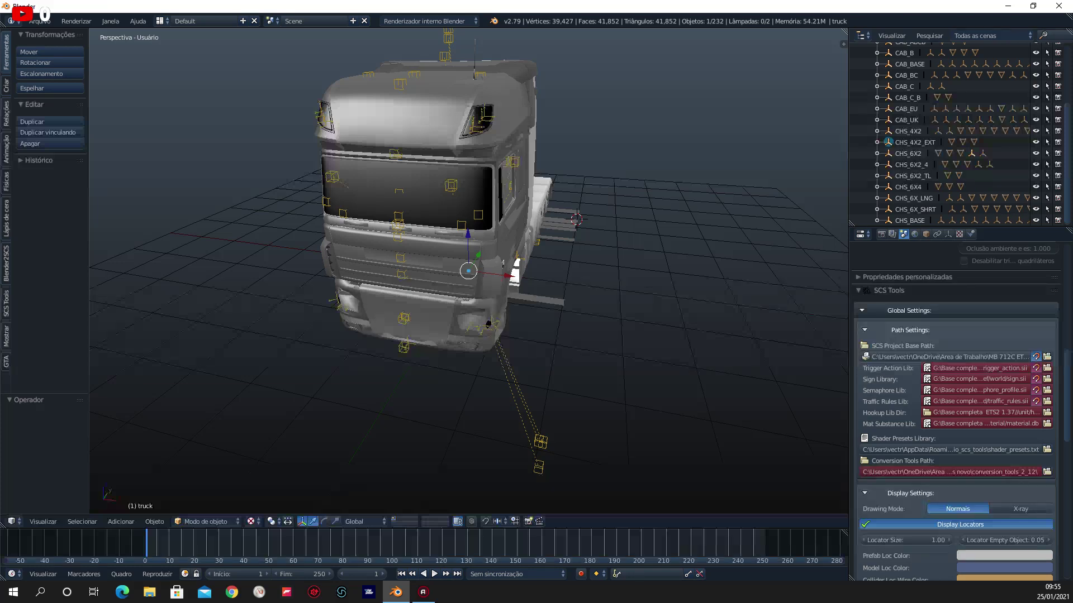
scroll(938, 142, up, 2)
scroll(939, 142, up, 1)
drag(1035, 93, 1035, 220)
scroll(949, 140, down, 3)
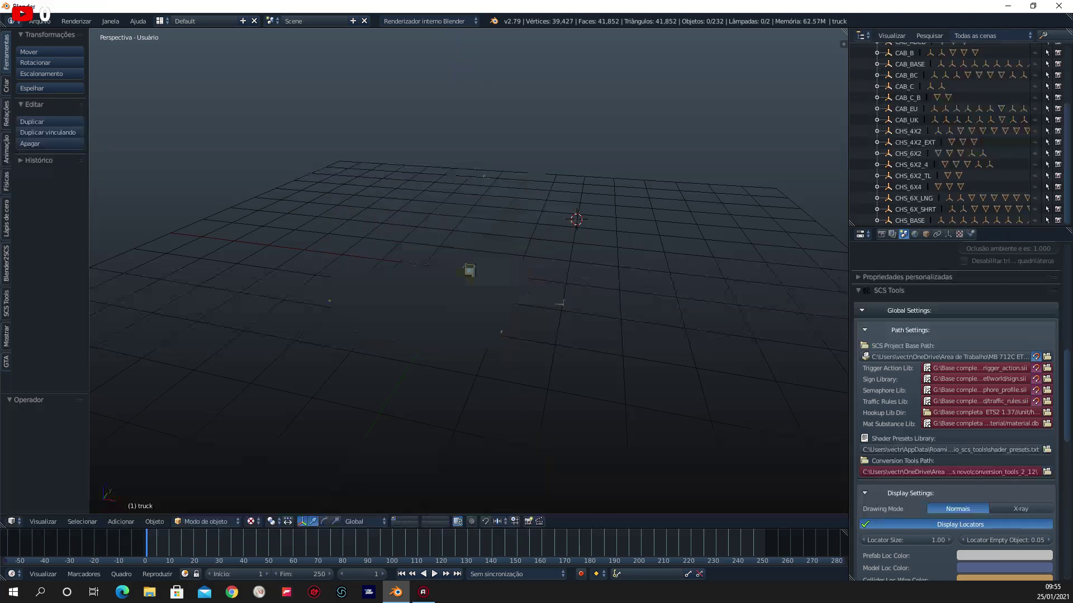
scroll(950, 135, up, 3)
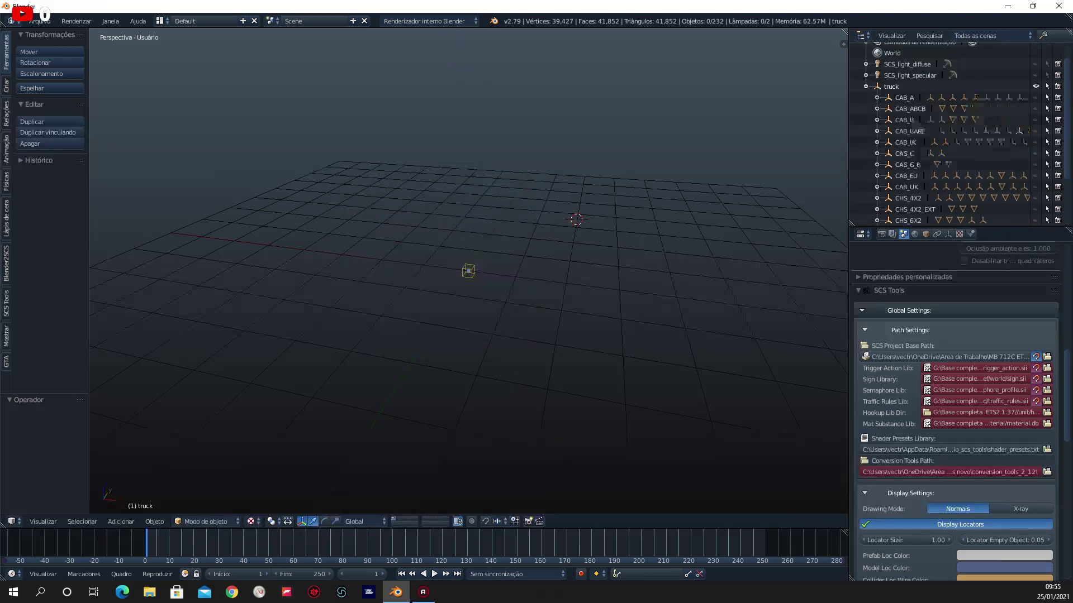
click(1035, 97)
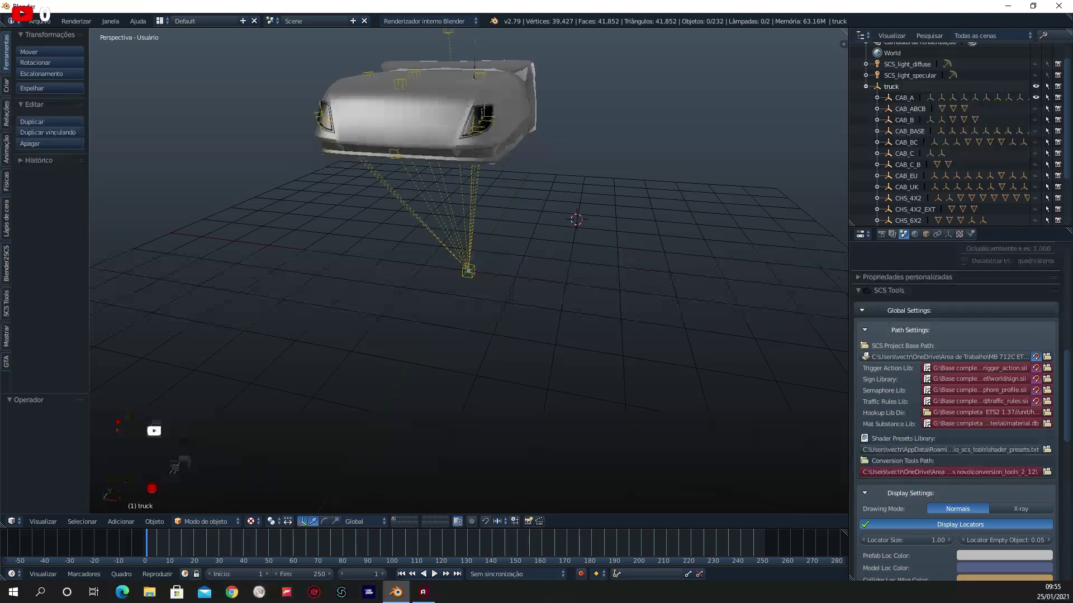
click(1035, 130)
Hide the windscreen glass object Model3.3 to see inside the cab.
right_click(468, 271)
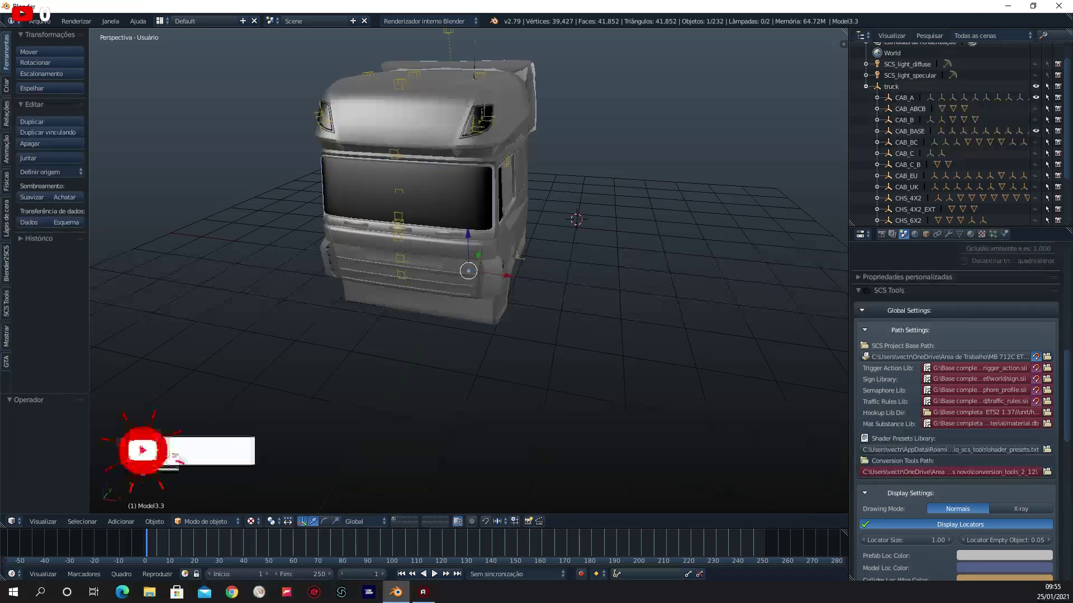
scroll(950, 131, down, 5)
scroll(950, 131, down, 5)
scroll(950, 131, down, 5)
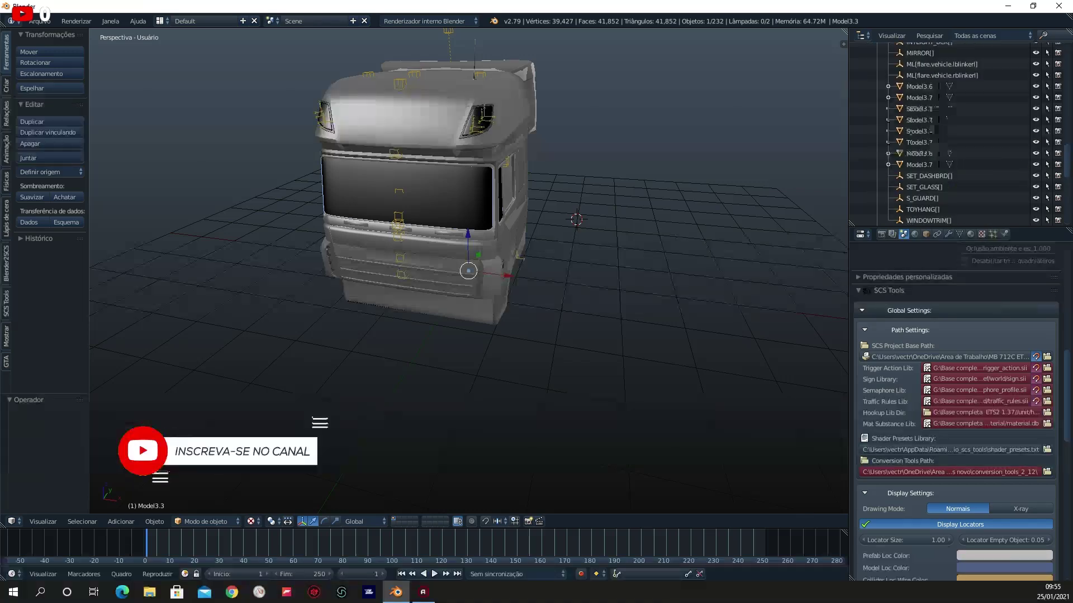
key(h)
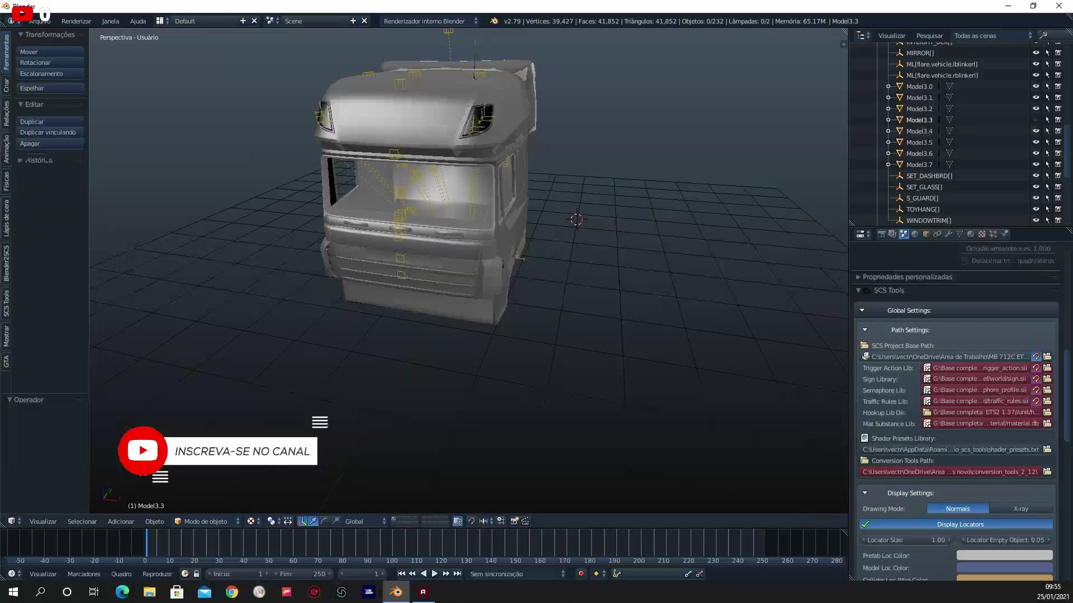
Orbit around the cab to inspect it from front, side and three-quarter angles.
middle_drag(468, 271, 424, 263)
middle_drag(655, 249, 592, 240)
scroll(615, 246, up, 3)
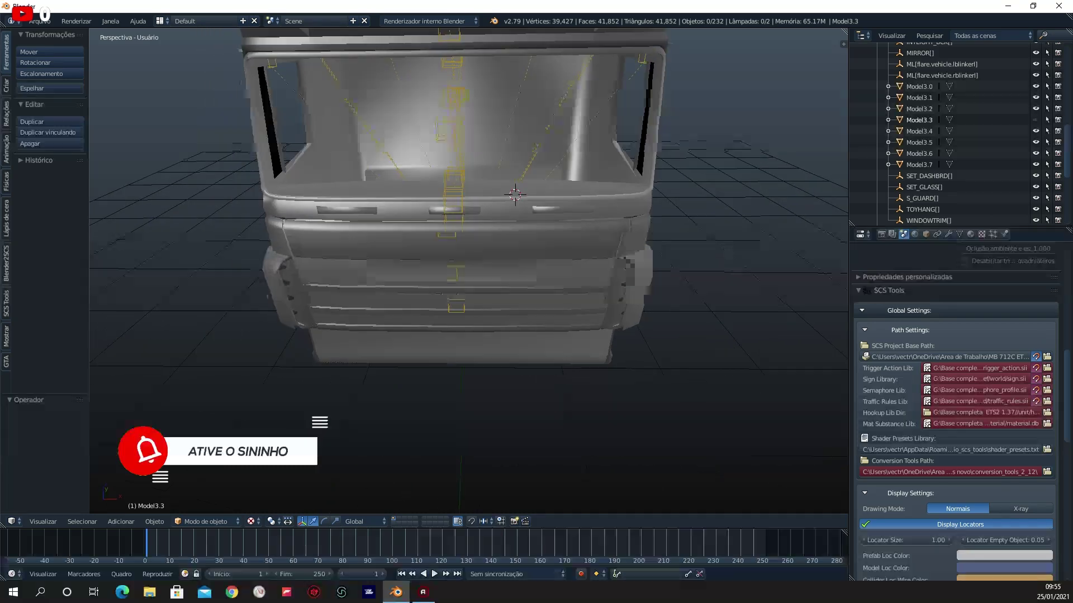
scroll(592, 240, up, 2)
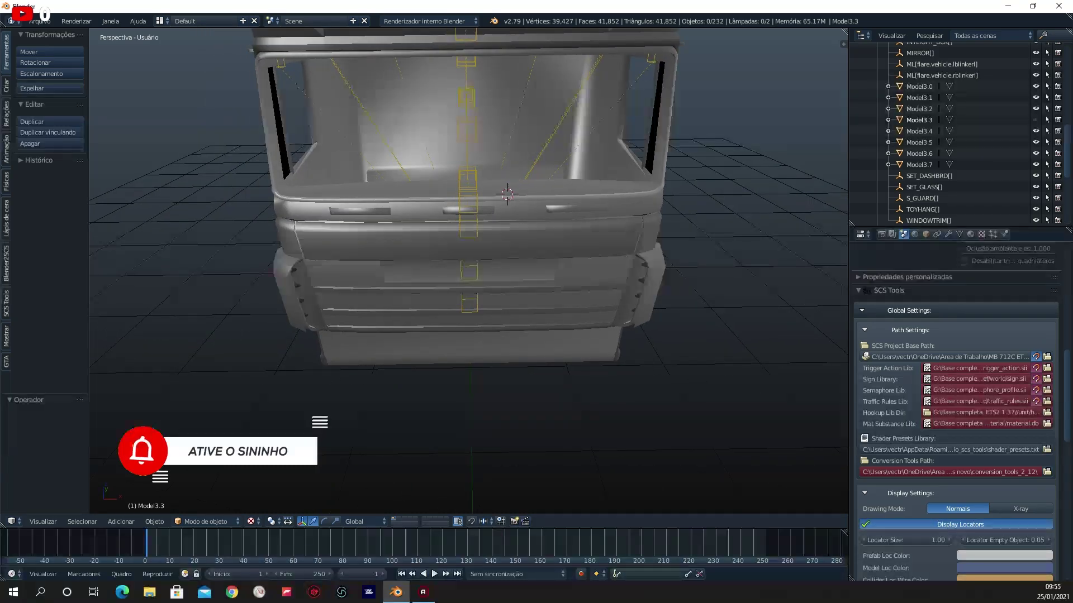
scroll(469, 252, down, 3)
mouse_move(470, 251)
middle_down()
mouse_move(424, 246)
mouse_move(458, 240)
mouse_move(436, 240)
middle_up()
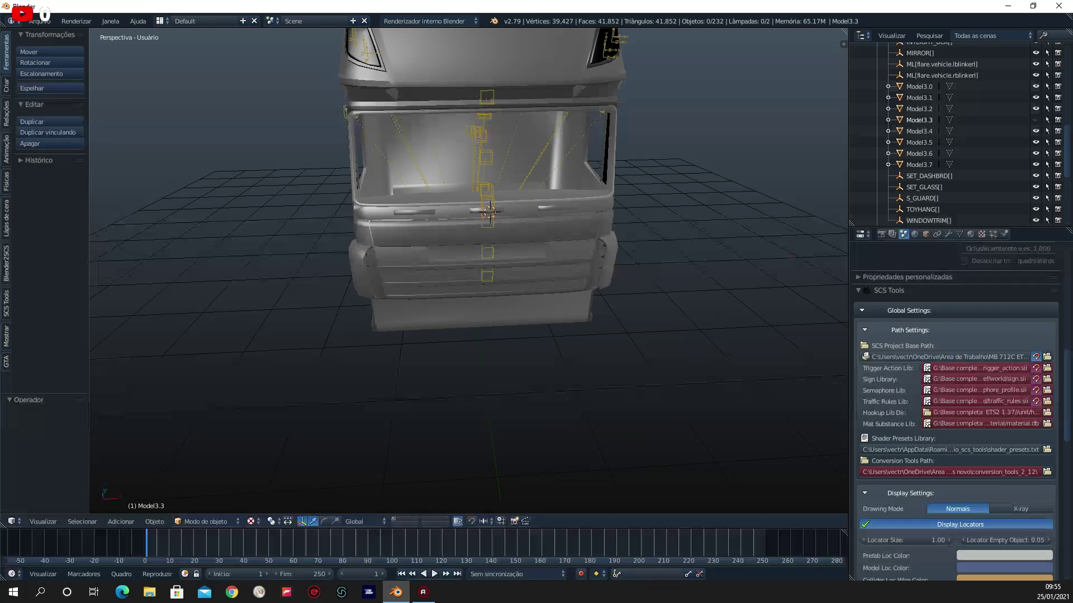
middle_drag(436, 240, 403, 240)
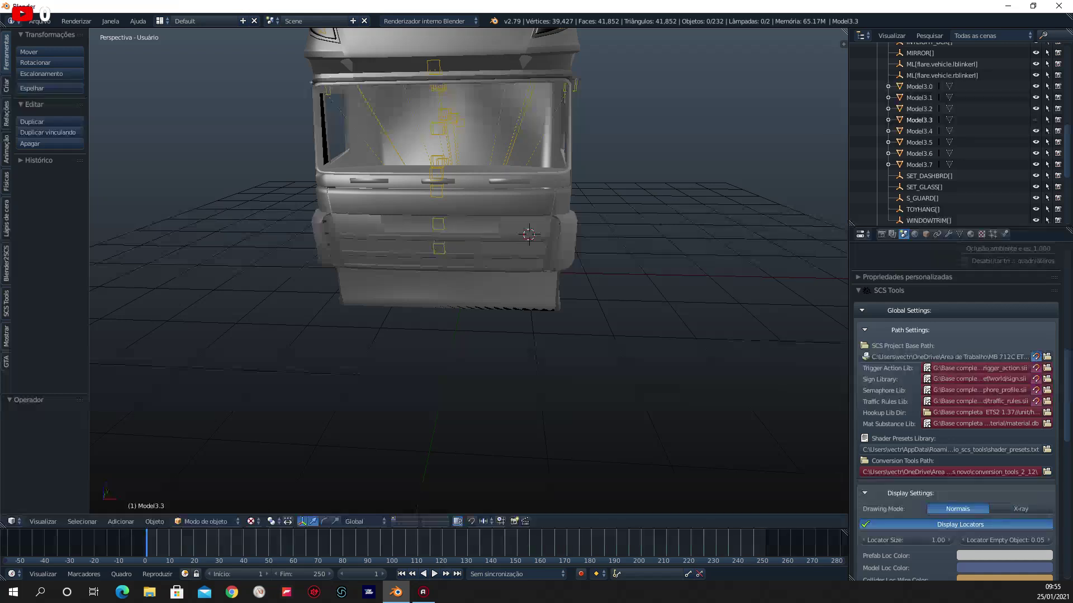
scroll(531, 235, down, 4)
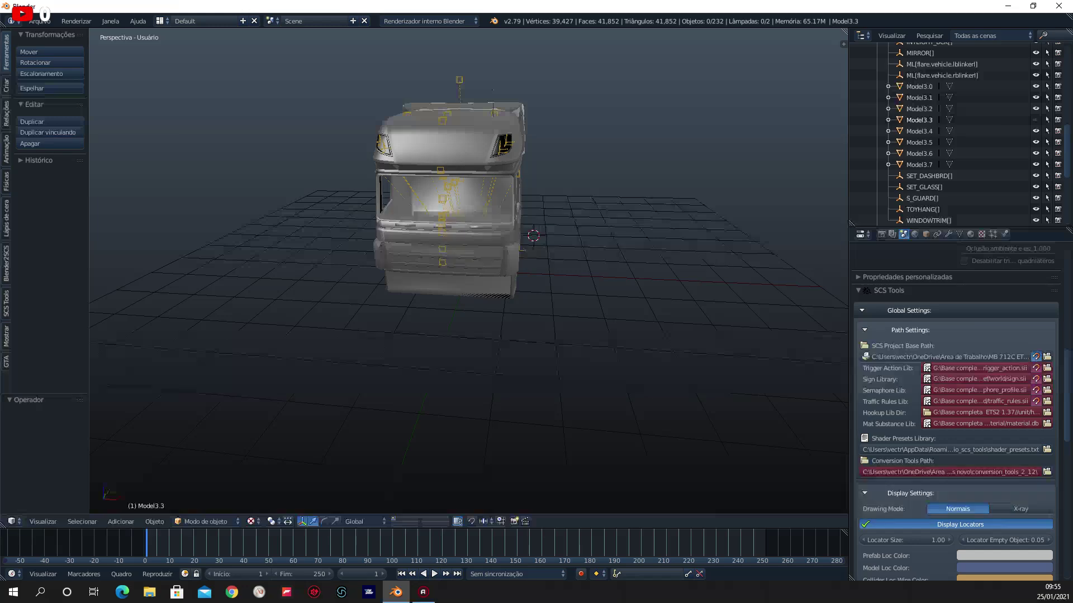
middle_drag(531, 235, 586, 247)
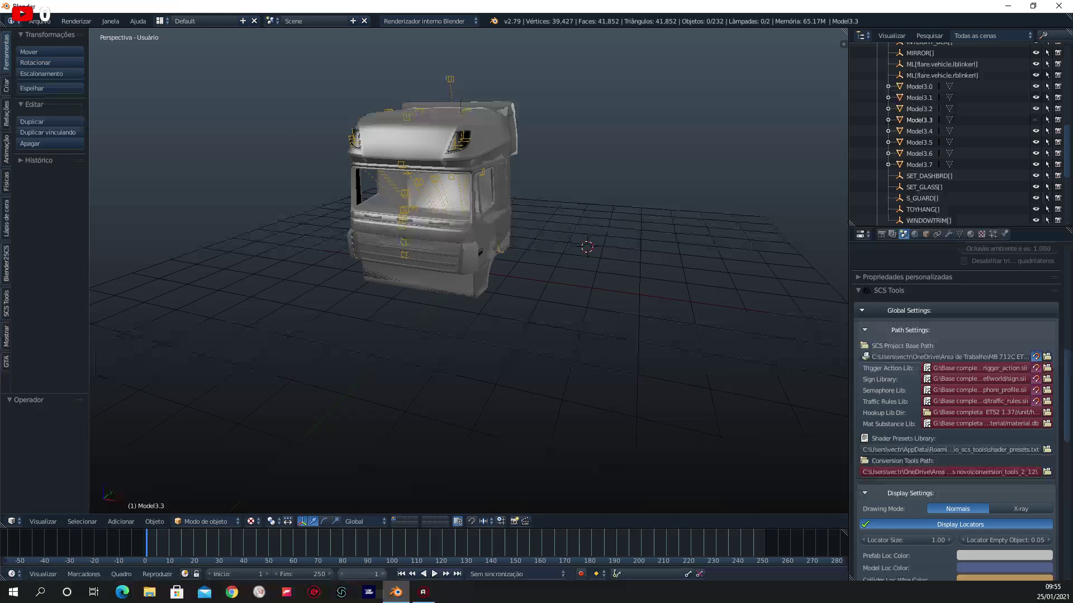
right_click(396, 591)
key(Escape)
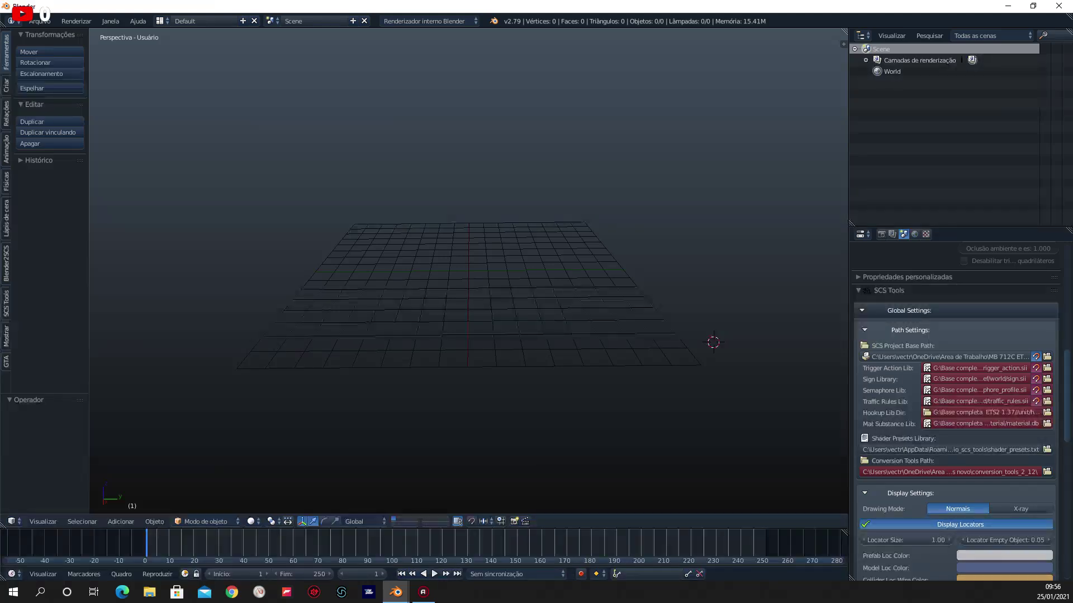
Start an SCS Model import and set 'base ets2 1.39 mais recente_exp' on F: as SCS base path.
click(40, 21)
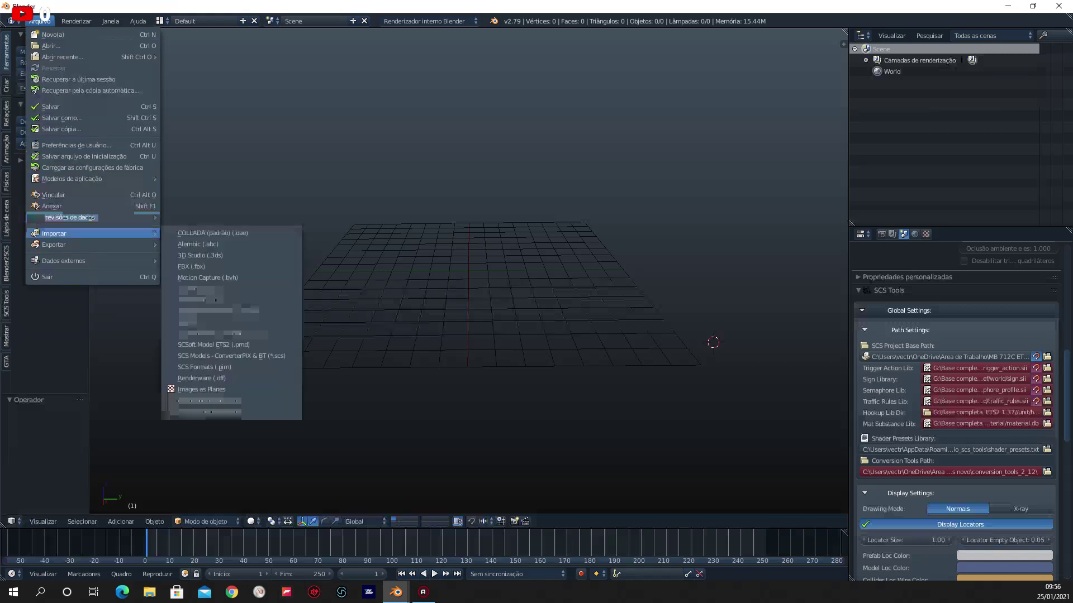
click(214, 345)
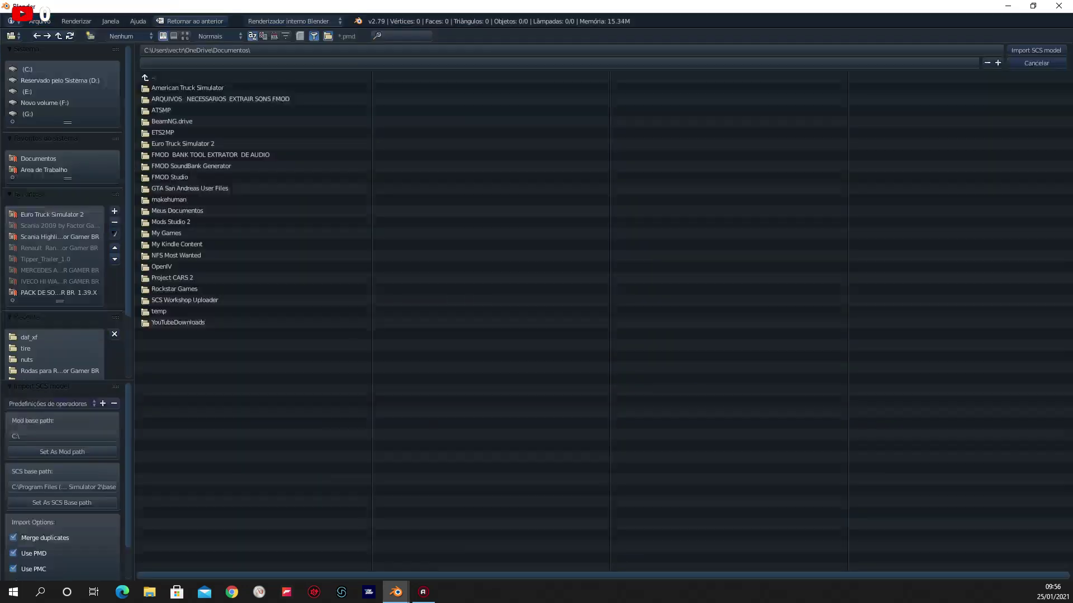
click(45, 102)
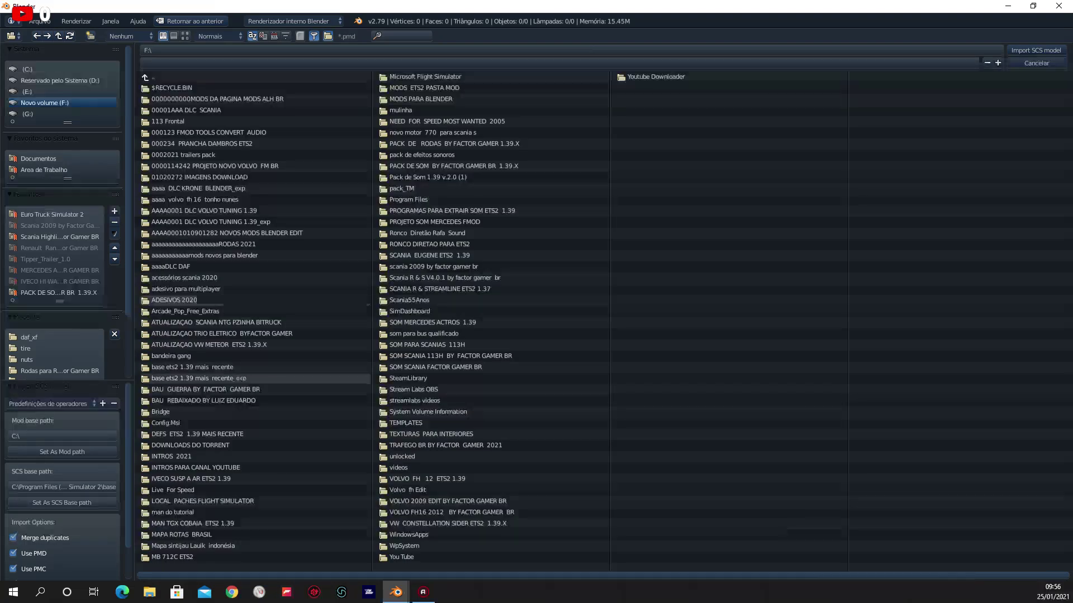
click(201, 379)
click(61, 503)
Import stock.pmd from vehicle\truck\upgrade\ext_interior\daf_xf.
click(161, 110)
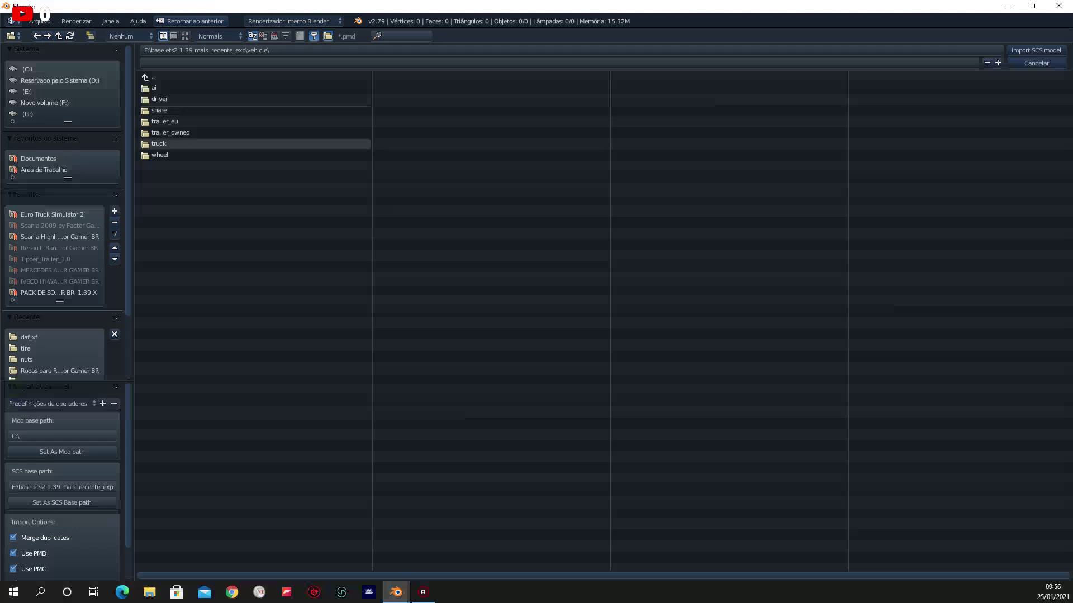
click(162, 144)
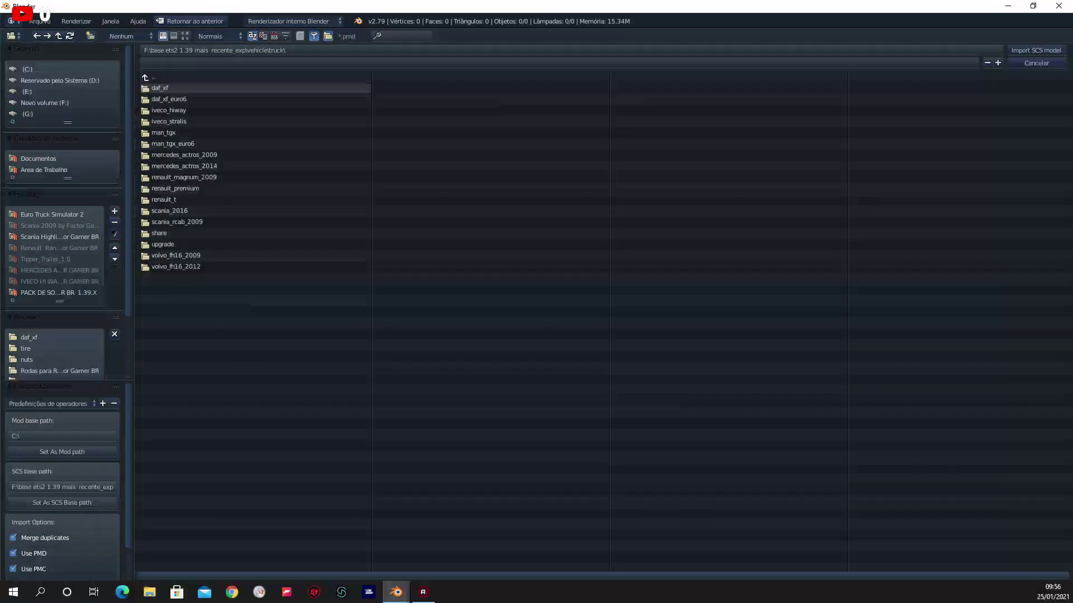
click(162, 244)
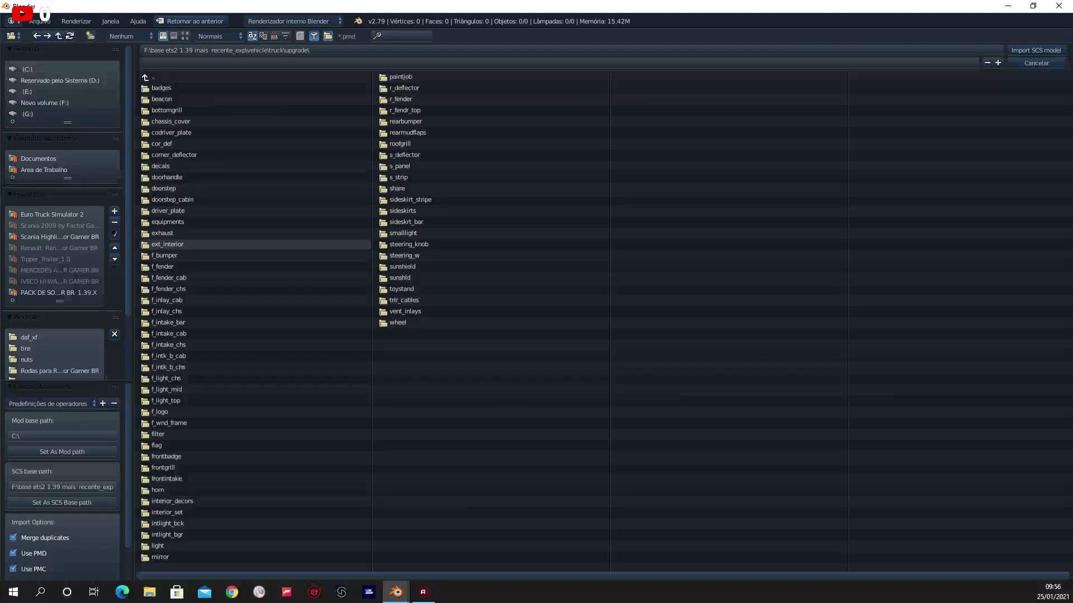
click(167, 244)
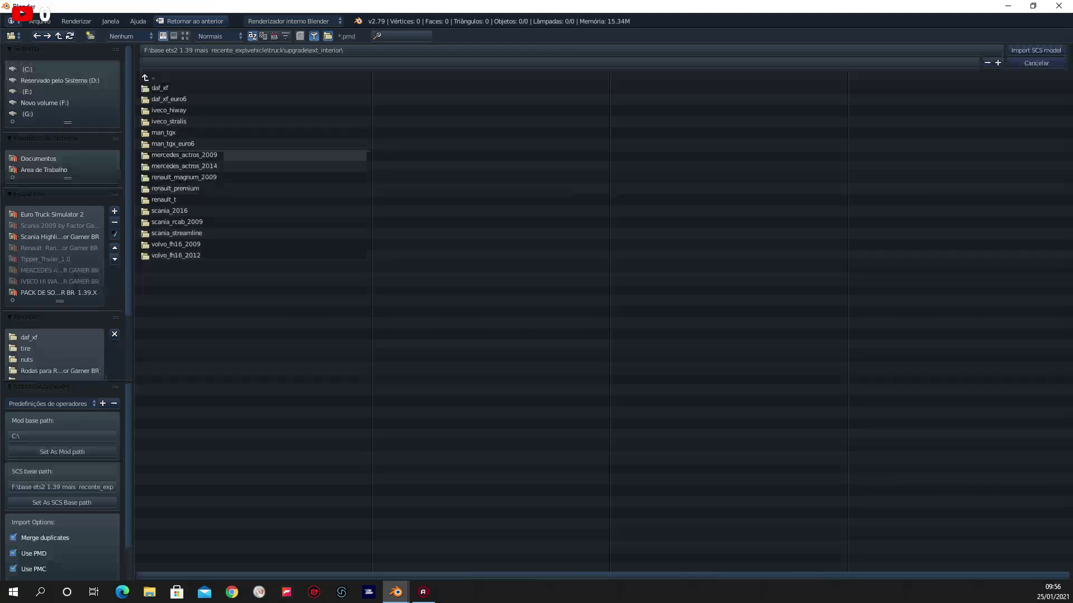
click(162, 87)
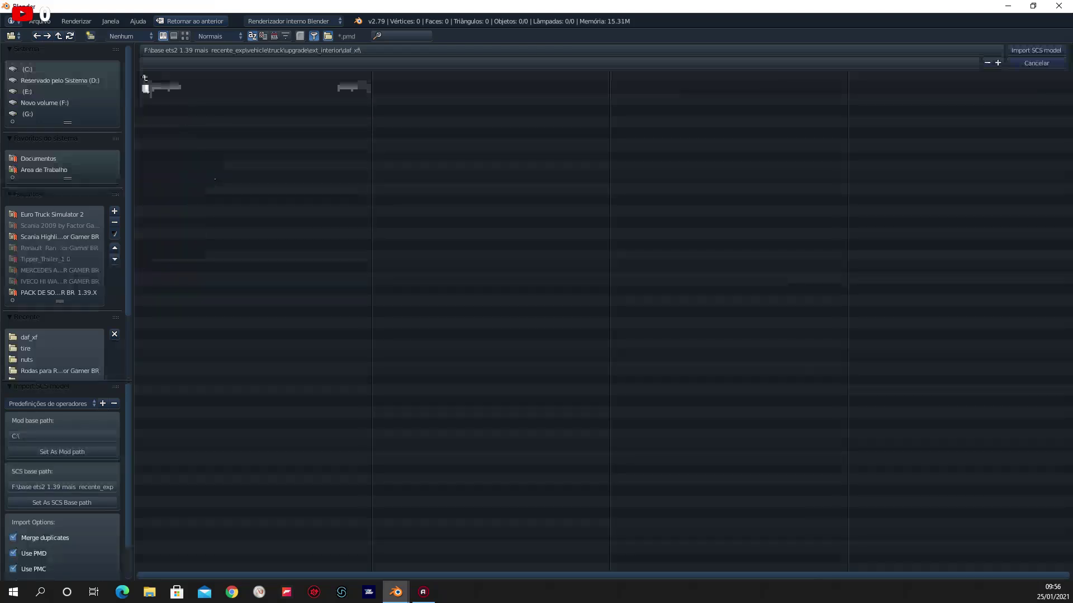
click(166, 88)
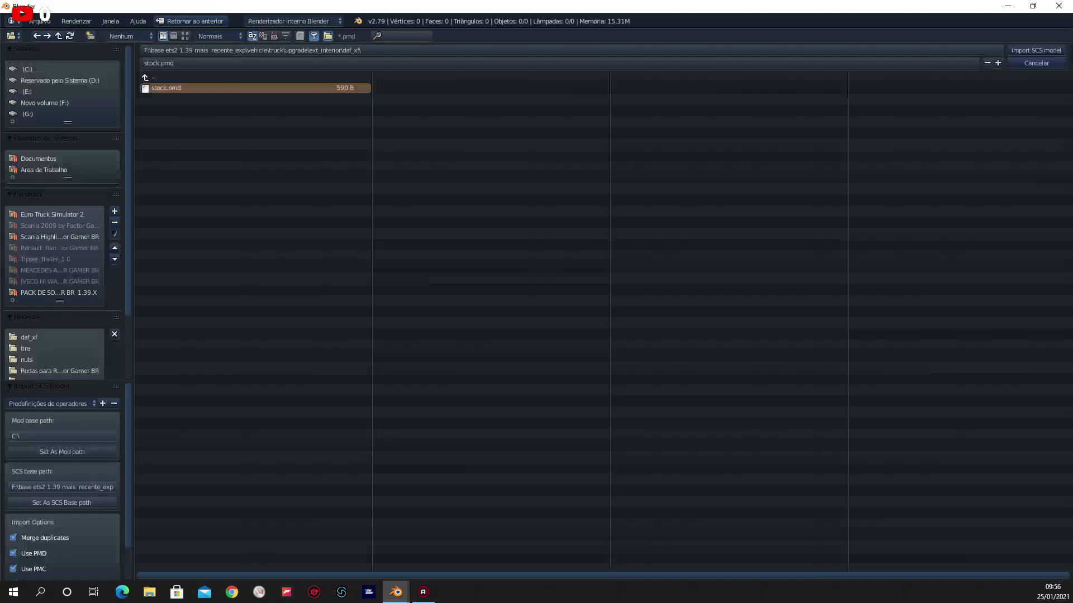
click(1035, 50)
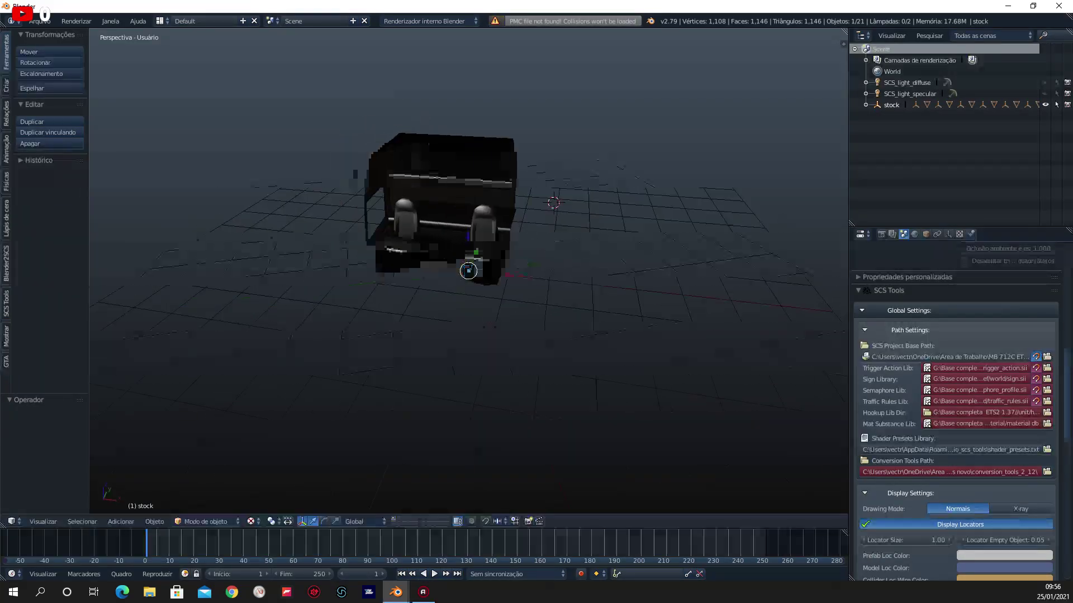
Orbit around the imported stock interior, selecting and deselecting parts to inspect it.
middle_drag(469, 279, 559, 268)
scroll(468, 223, up, 3)
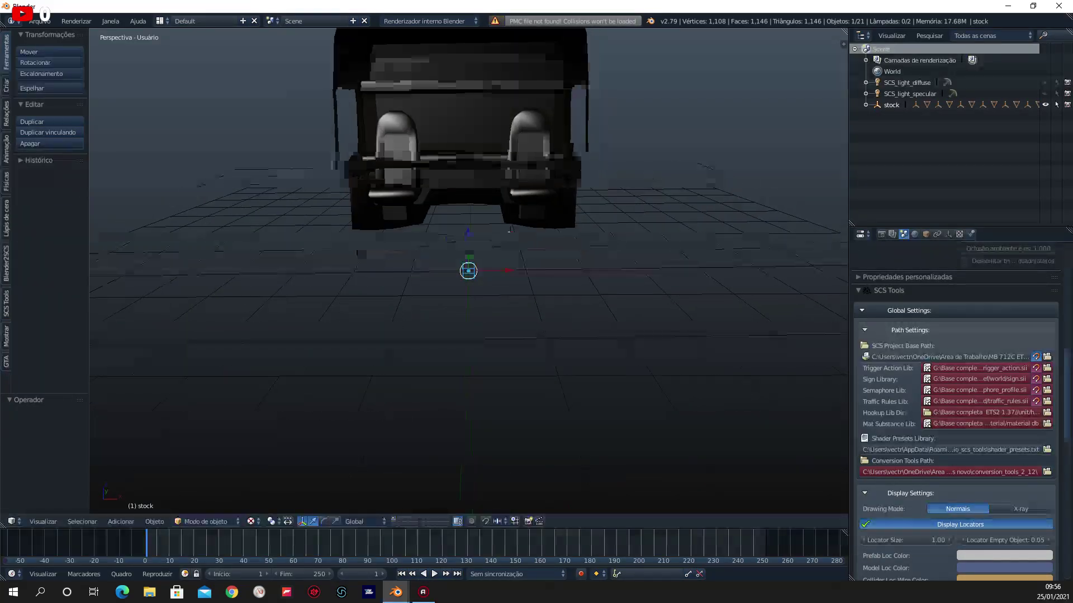
right_click(433, 184)
middle_drag(433, 185, 391, 167)
key(a)
mouse_move(469, 269)
middle_down()
mouse_move(503, 235)
mouse_move(536, 223)
middle_up()
scroll(468, 223, down, 3)
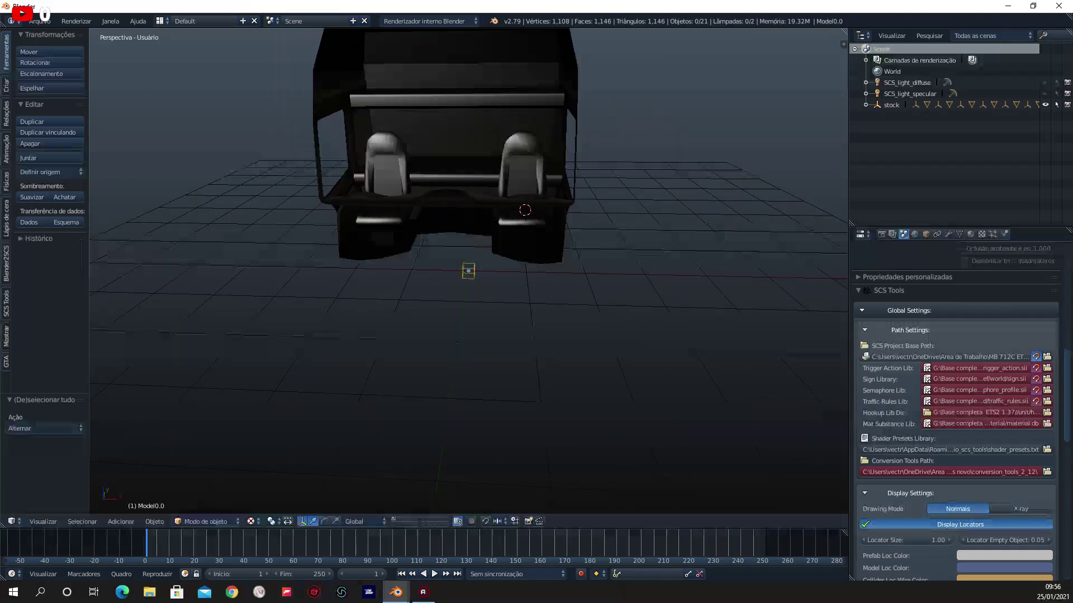
middle_drag(469, 223, 447, 224)
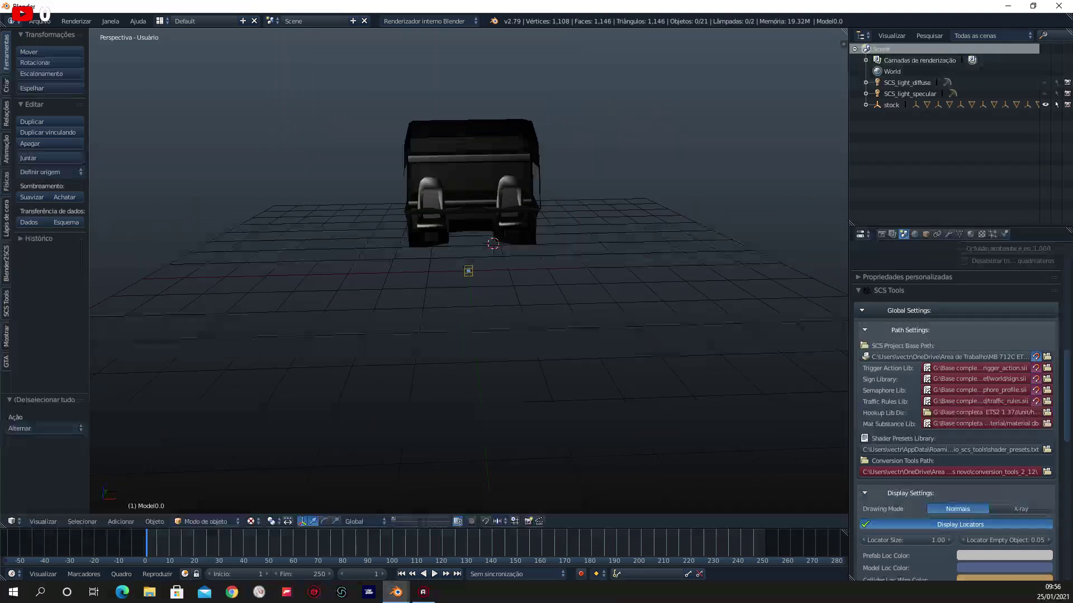
right_click(494, 241)
key(a)
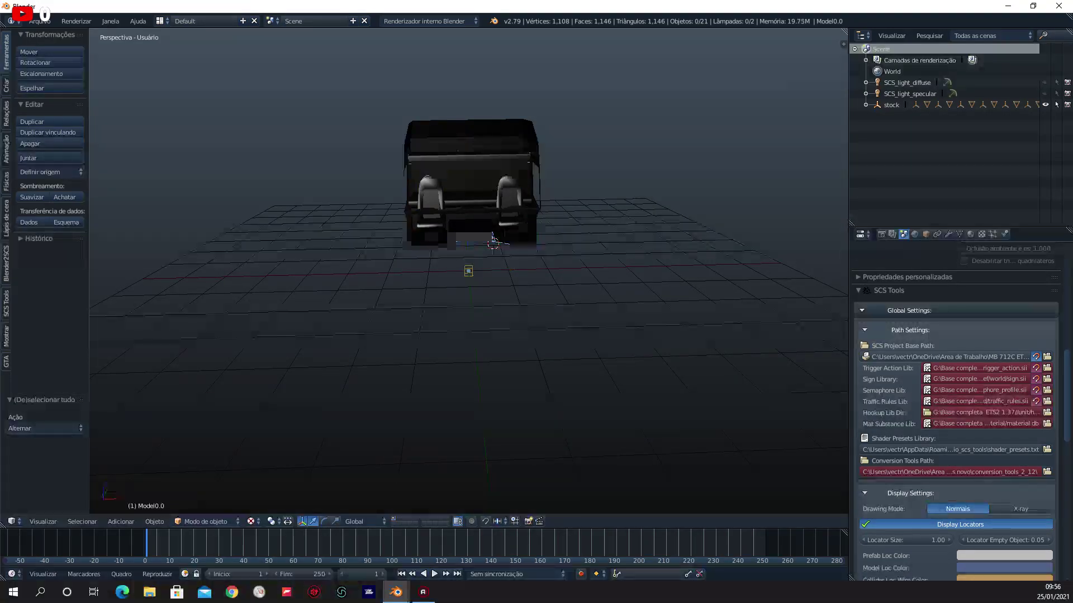
middle_drag(659, 185, 559, 235)
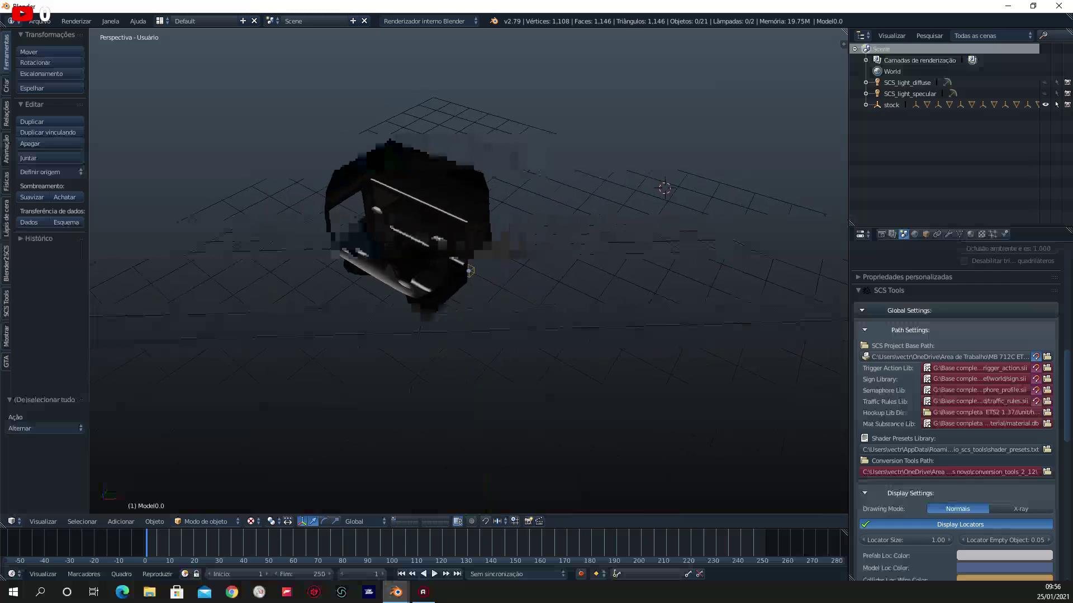
Isolate Model2.0 and Model1.0 in local view, then expand stock in the Outliner.
right_click(468, 271)
key(KP_Divide)
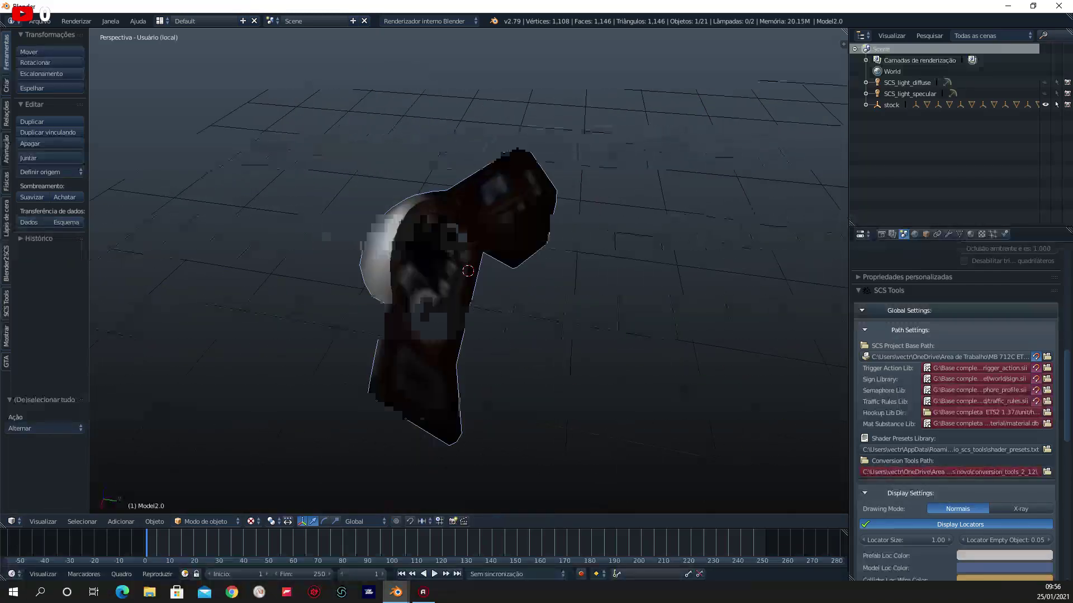
key(KP_Divide)
right_click(468, 271)
key(KP_Divide)
key(KP_Divide)
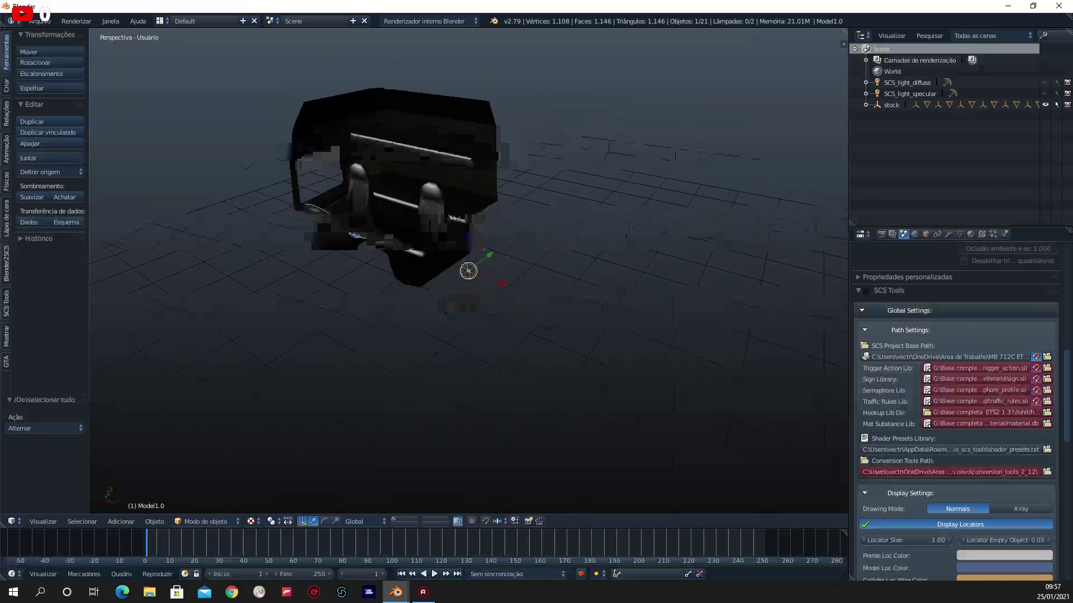
click(866, 105)
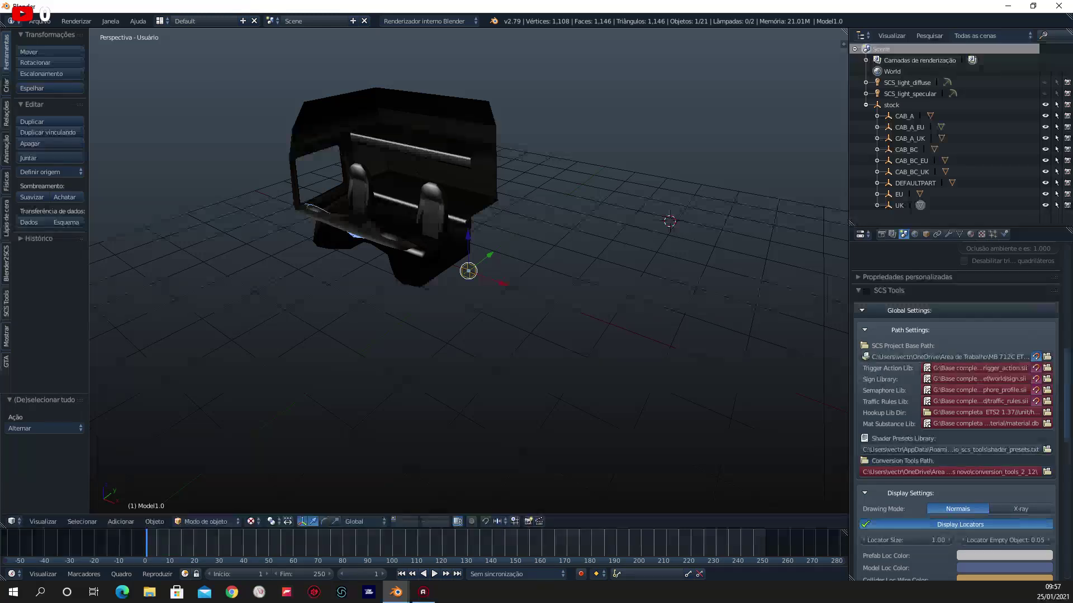
Expand CAB_A_EU and inspect its Model7.0 mesh in local view.
click(876, 127)
click(919, 138)
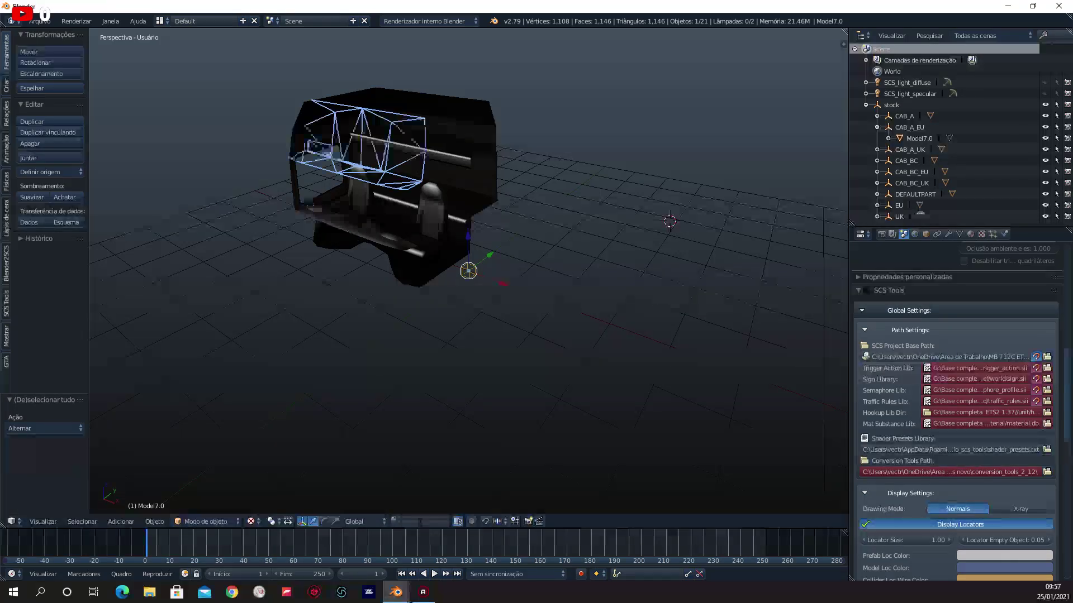
middle_drag(559, 335, 615, 313)
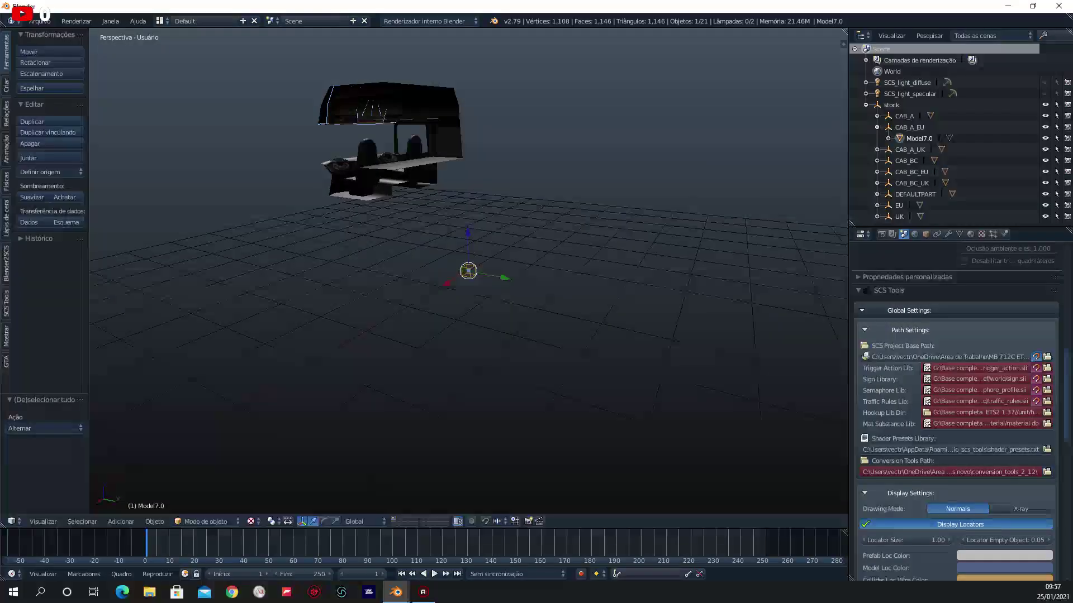
key(KP_Divide)
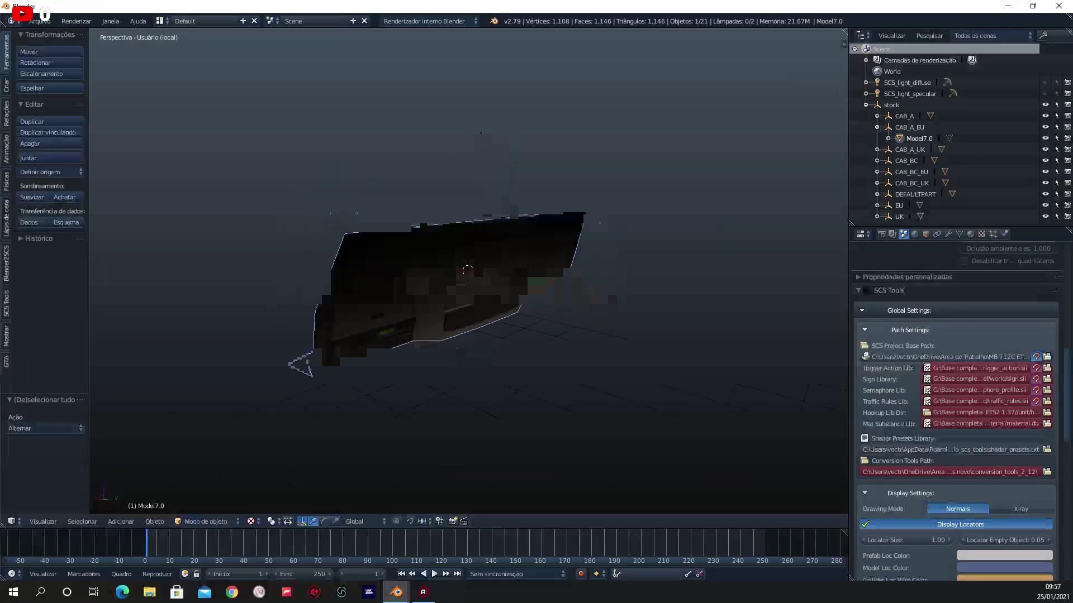
key(KP_Divide)
middle_drag(671, 252, 731, 226)
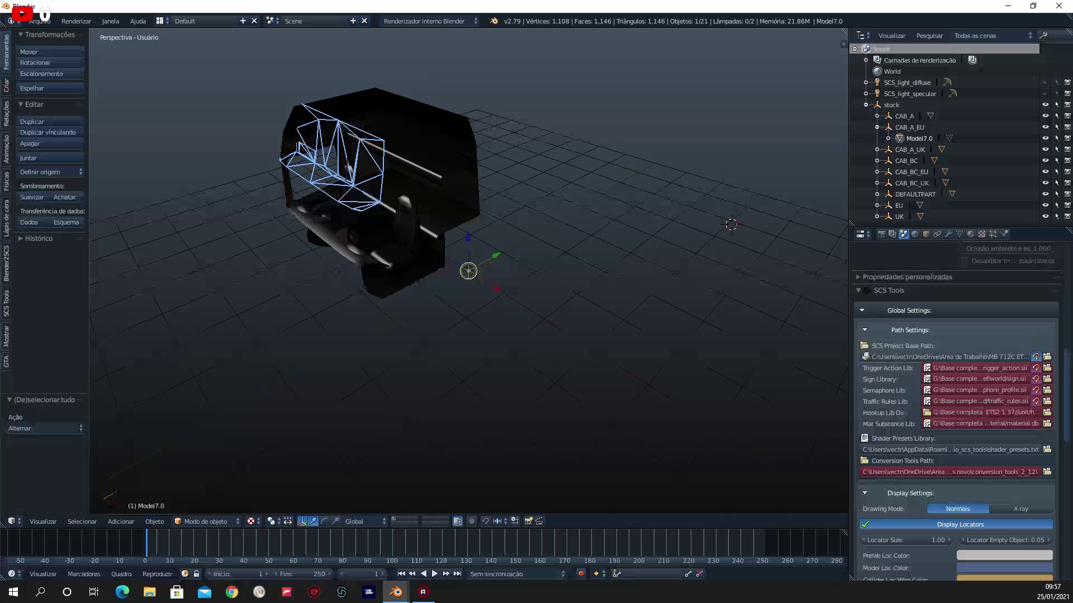
Inspect Model8.0 and the Model0.0 seats and roof each in local view.
click(945, 172)
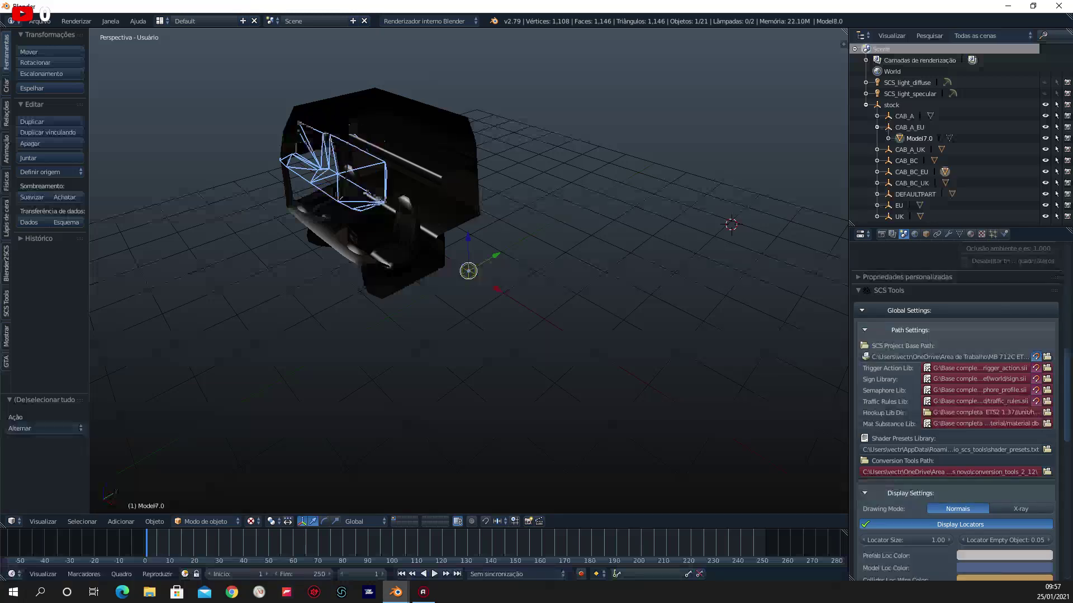
key(KP_Divide)
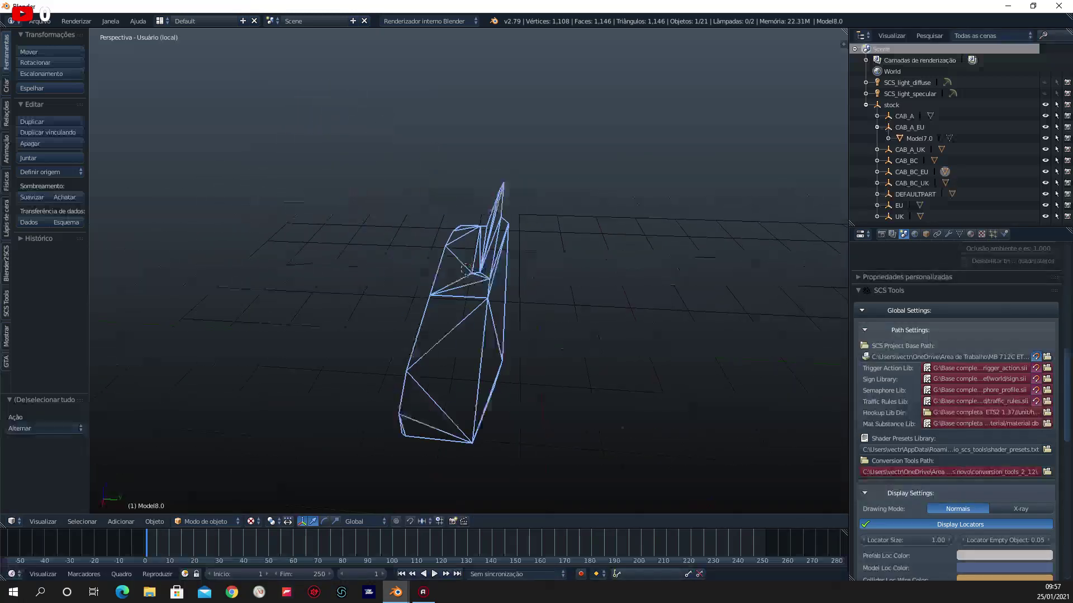
key(KP_Divide)
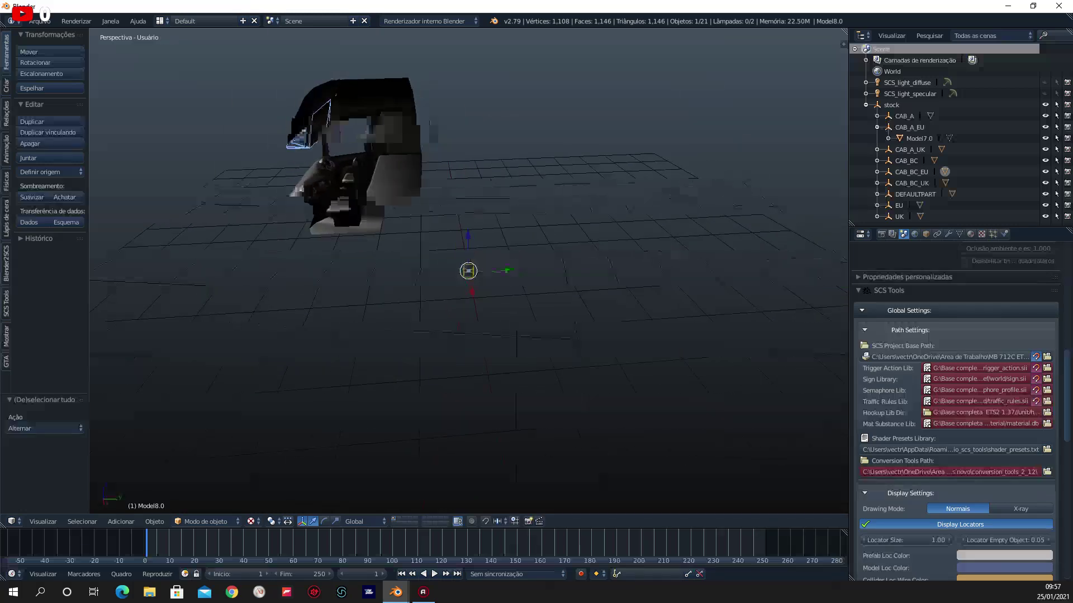
click(951, 194)
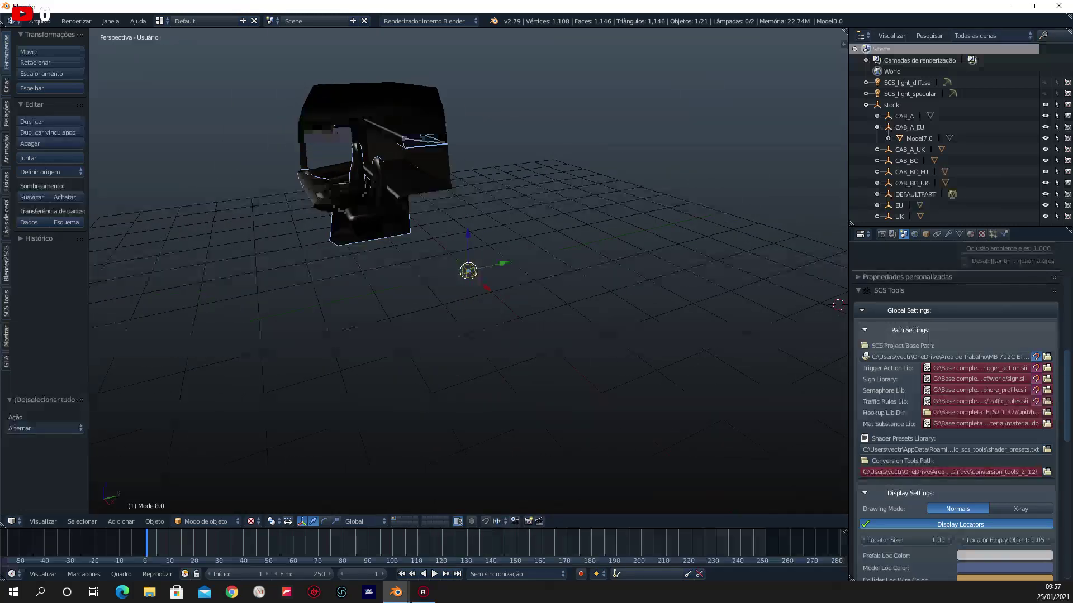
key(KP_Divide)
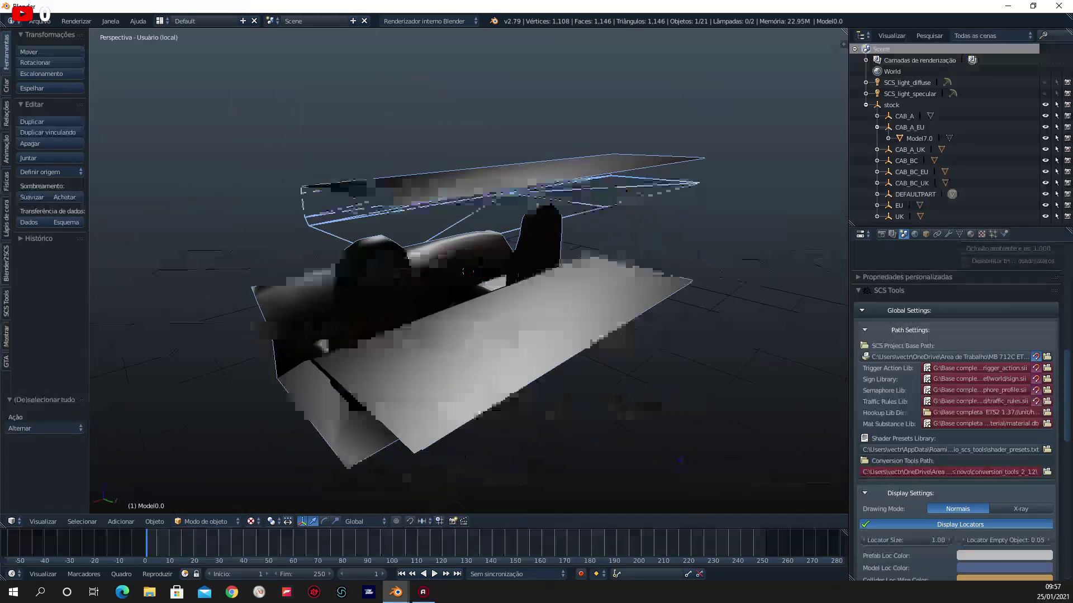
middle_drag(464, 272, 468, 271)
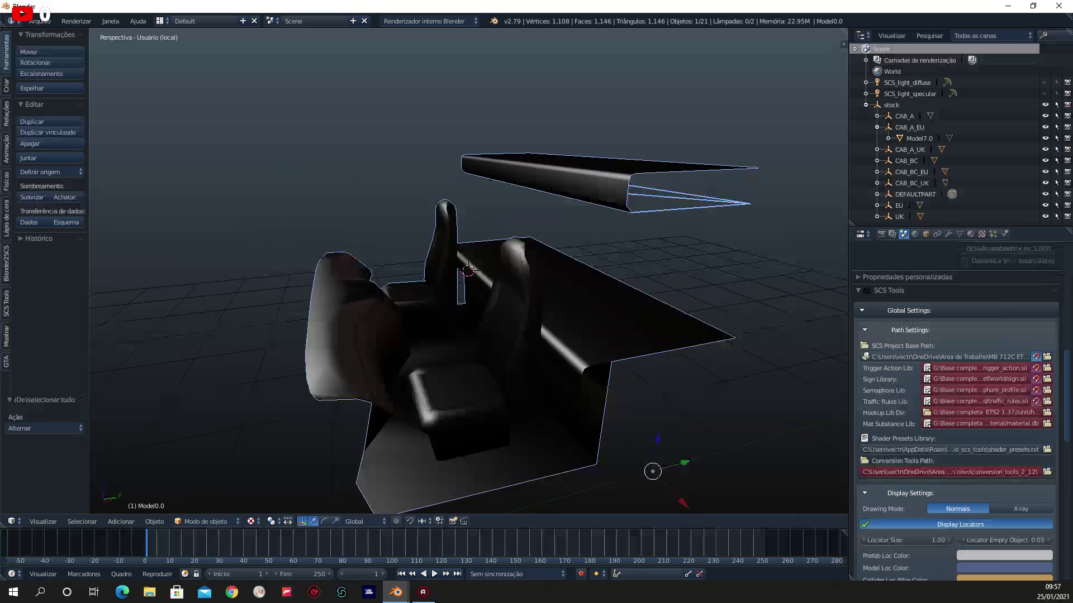
key(KP_Divide)
middle_drag(468, 270, 475, 268)
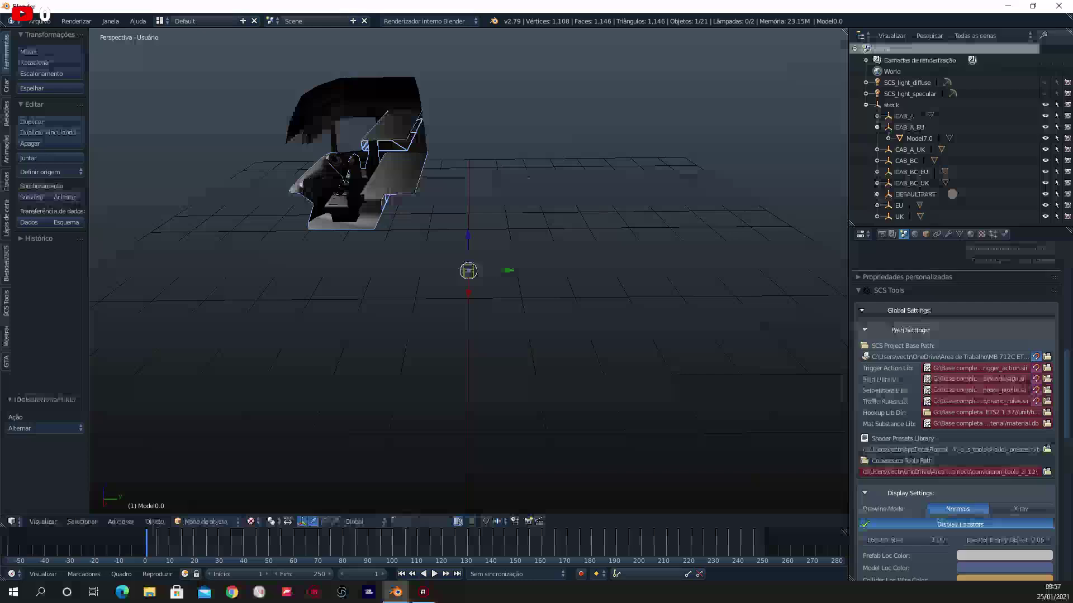
Select Model2.0, Model0.0 and Model4.0 together and inspect them in local view.
right_click(317, 189)
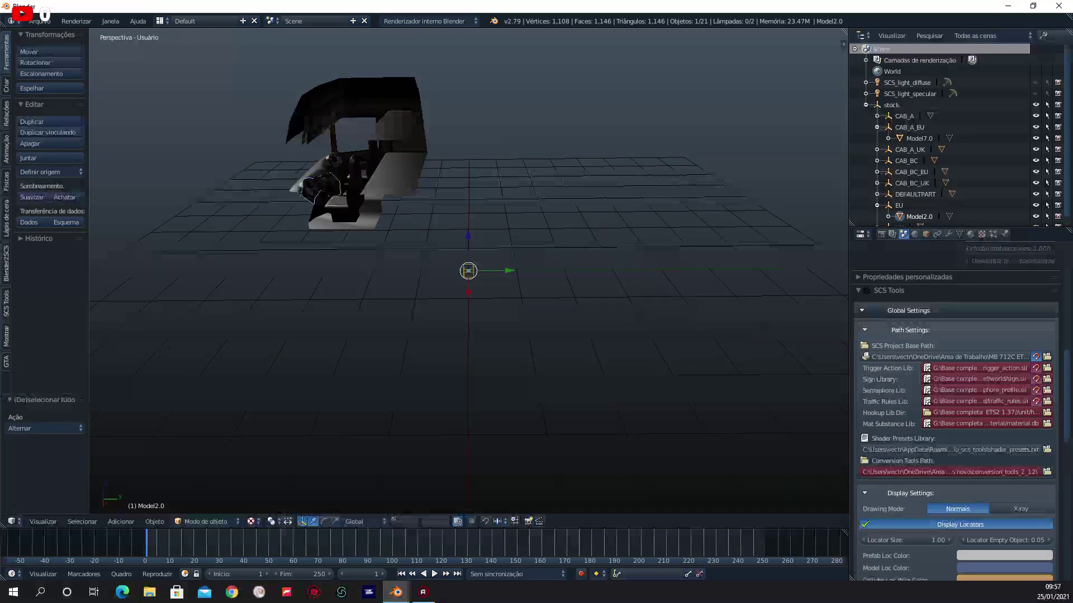
shift+right_click(399, 178)
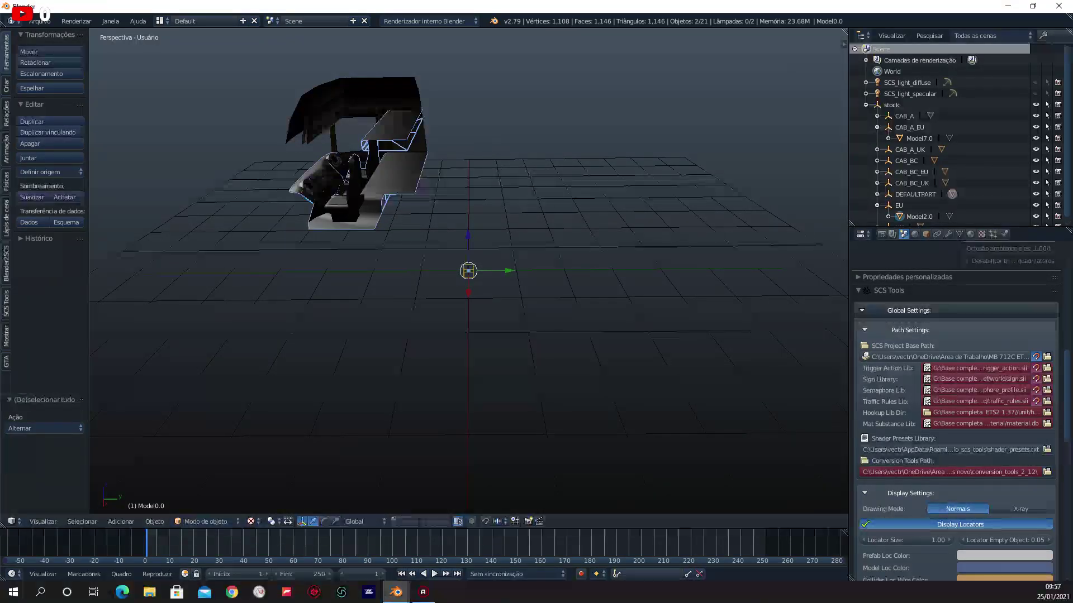
key(KP_Divide)
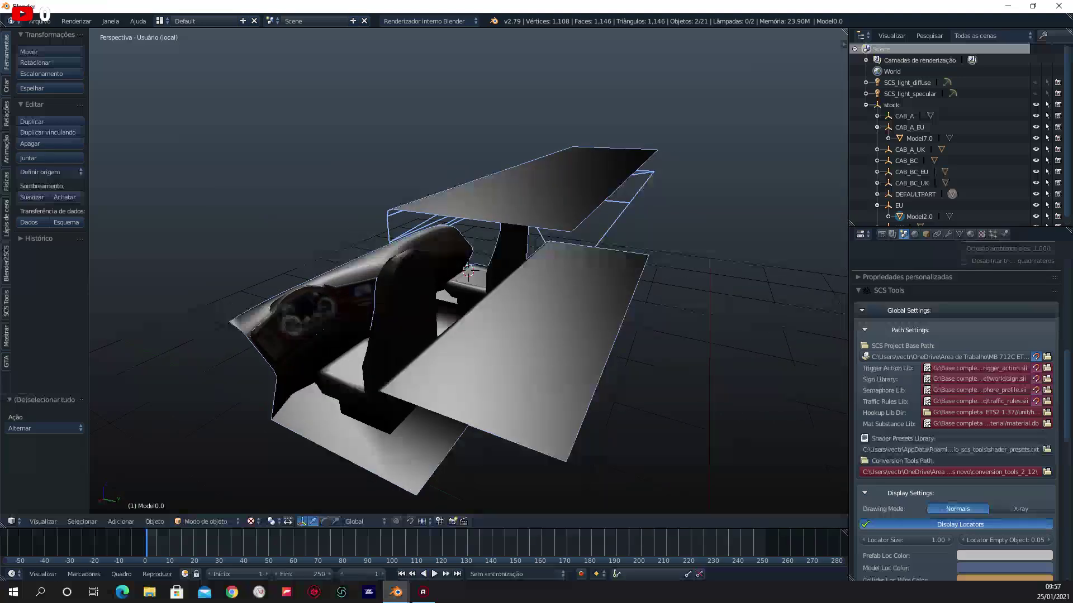
key(KP_Divide)
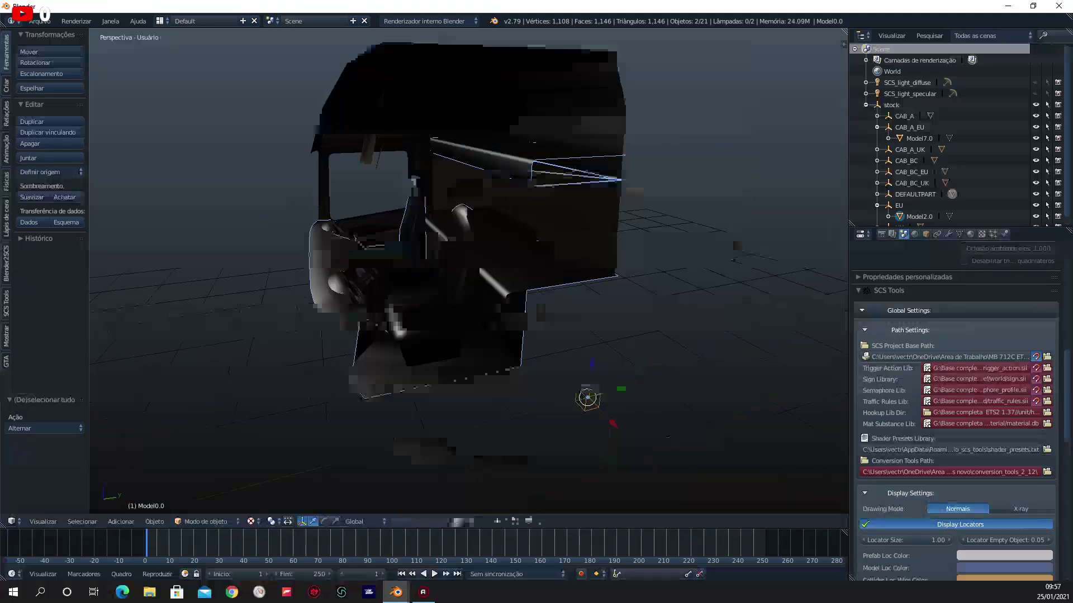
middle_drag(469, 336, 503, 291)
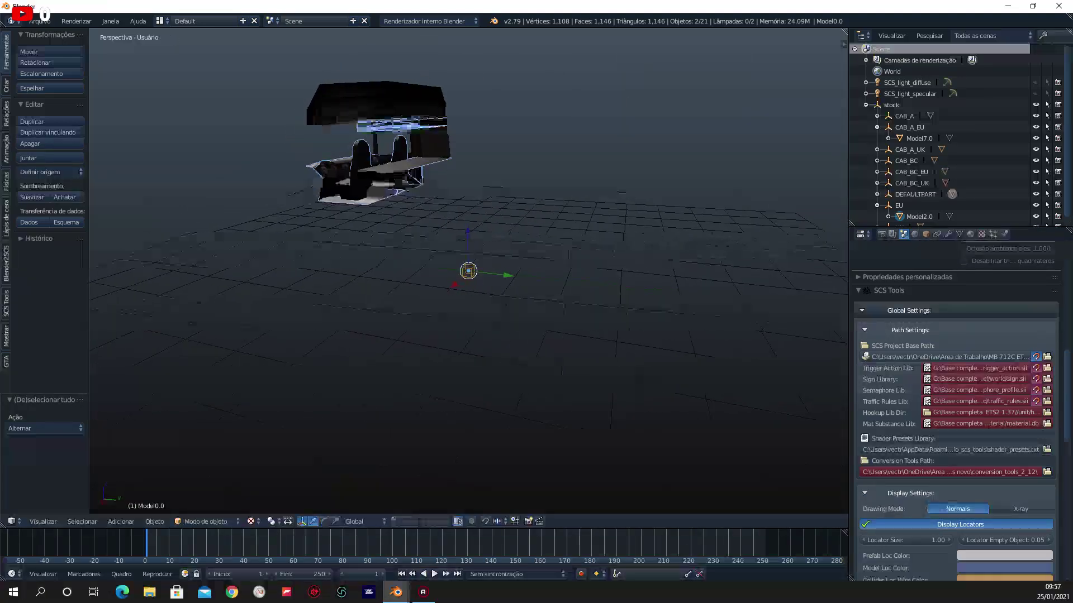
key(KP_4)
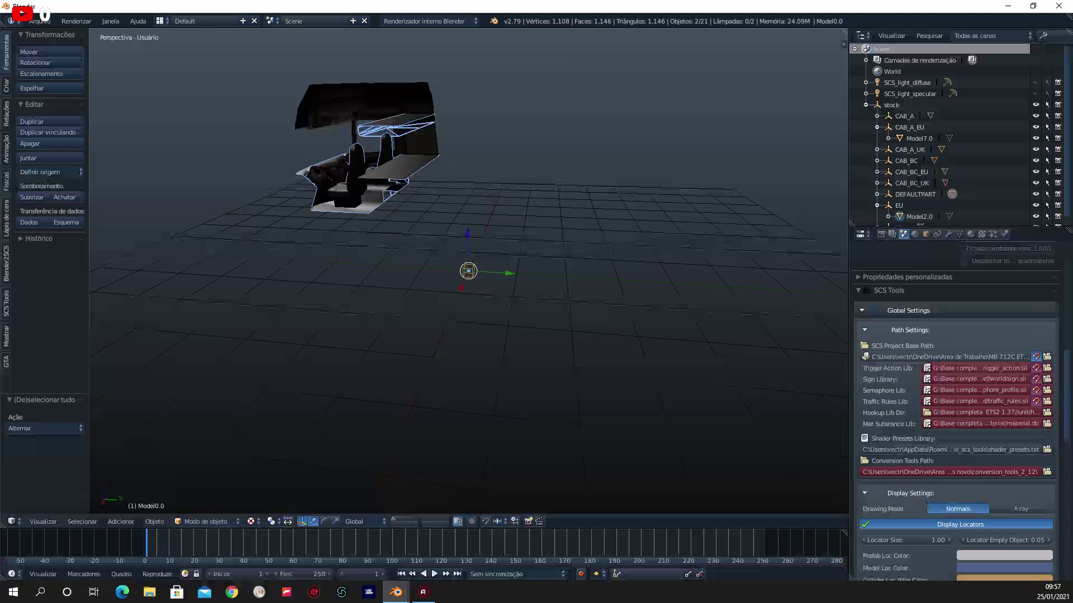
key(KP_4)
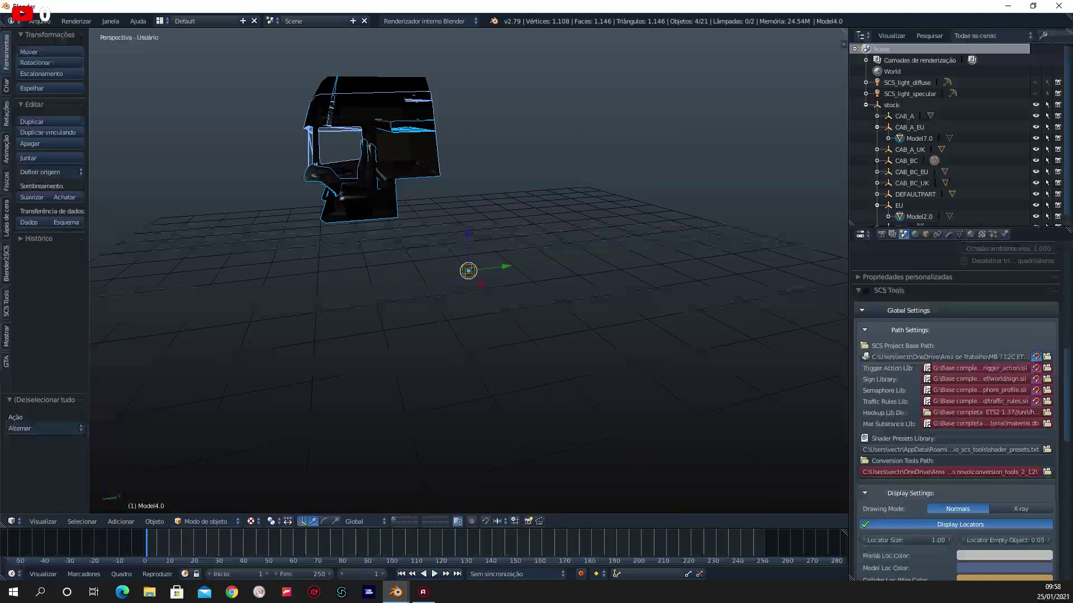
key(KP_Divide)
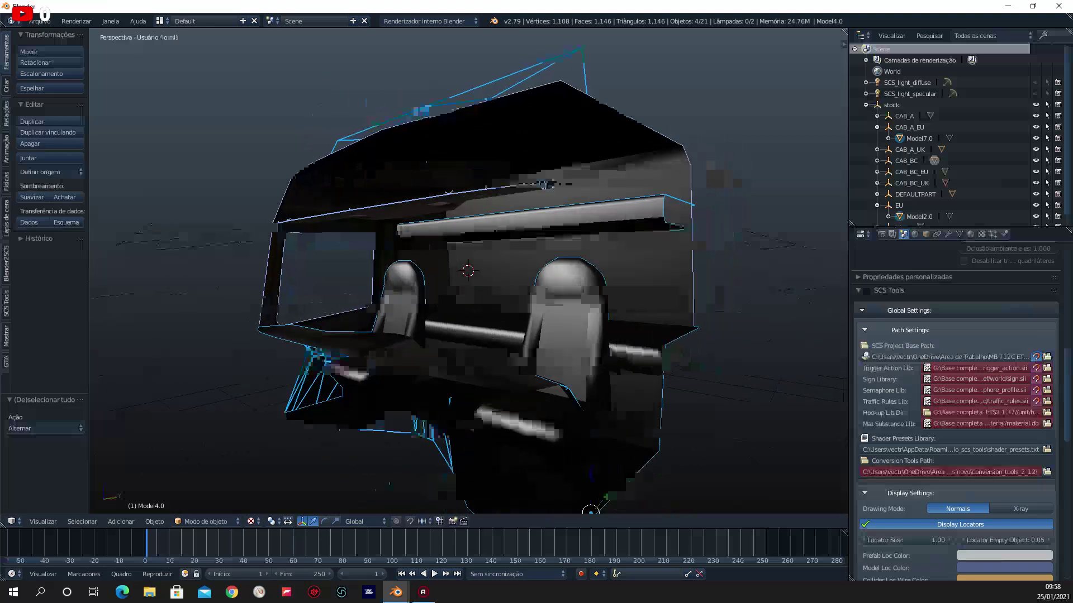
middle_drag(468, 272, 469, 313)
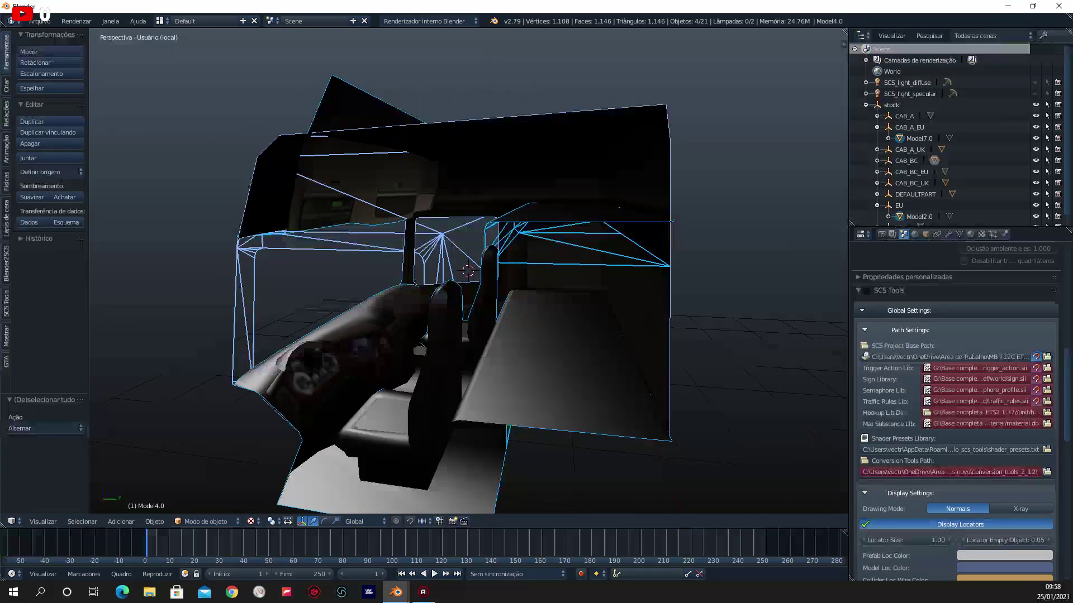
key(KP_Divide)
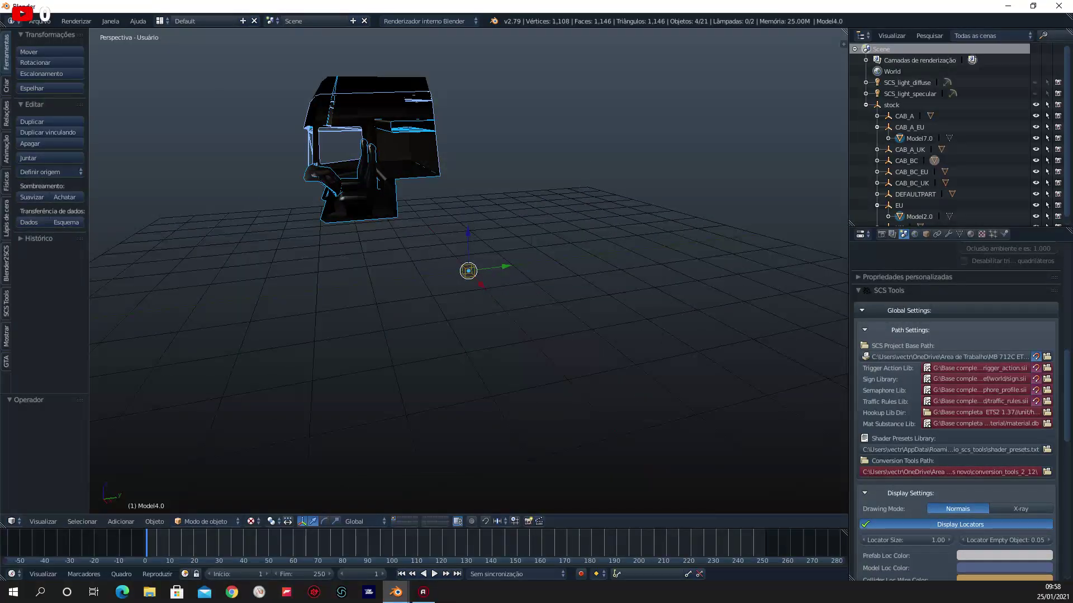
Isolate the four selected cab interior parts, check the window frame, and copy them.
key(h)
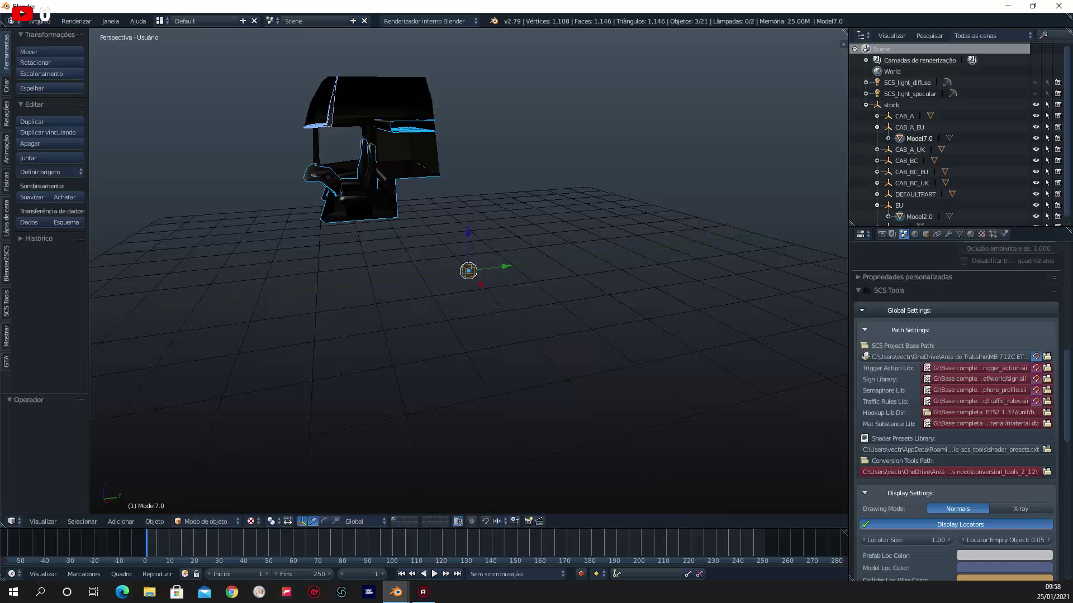
key(alt+h)
key(KP_Divide)
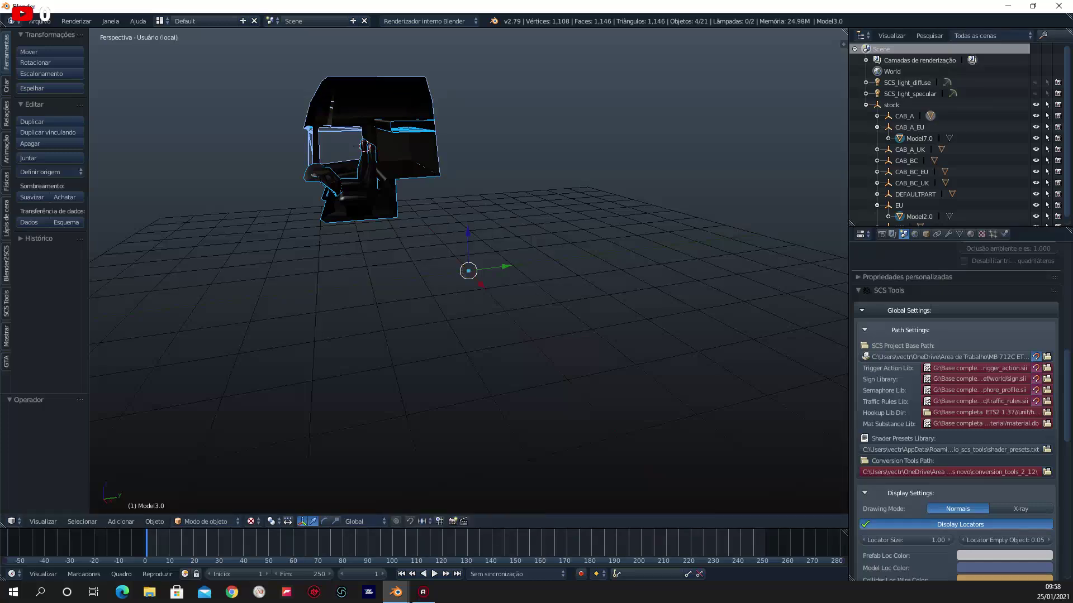
mouse_move(468, 271)
middle_down()
mouse_move(502, 269)
mouse_move(458, 271)
mouse_move(503, 268)
mouse_move(475, 274)
mouse_move(498, 260)
middle_up()
scroll(475, 274, down, 2)
scroll(475, 274, down, 4)
key(ctrl+c)
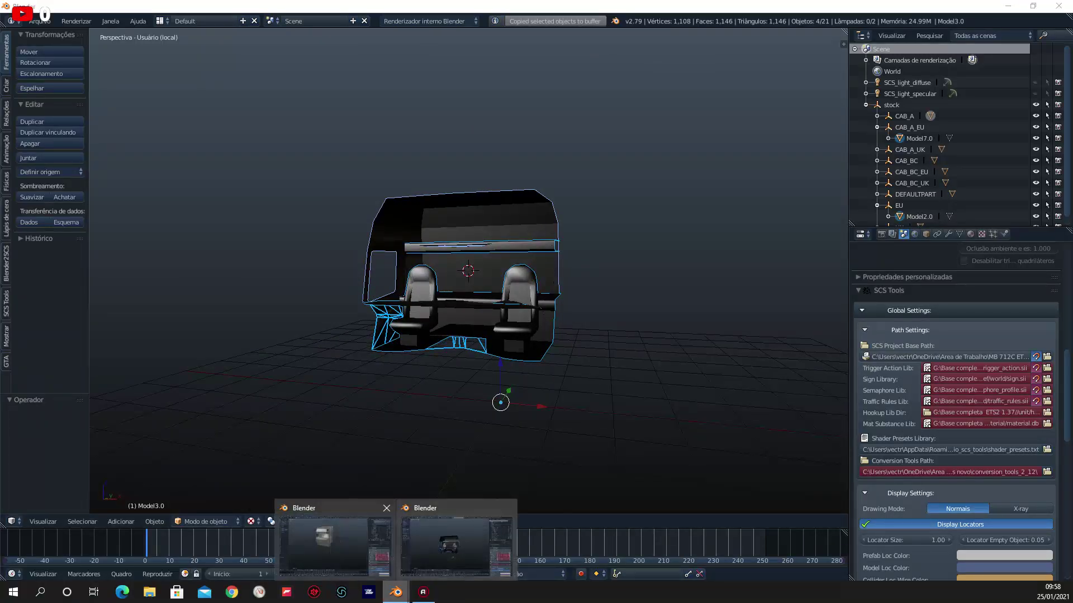
In the grey-cab Blender window, place the 3D cursor beside the cab and paste the copied interior parts.
click(334, 537)
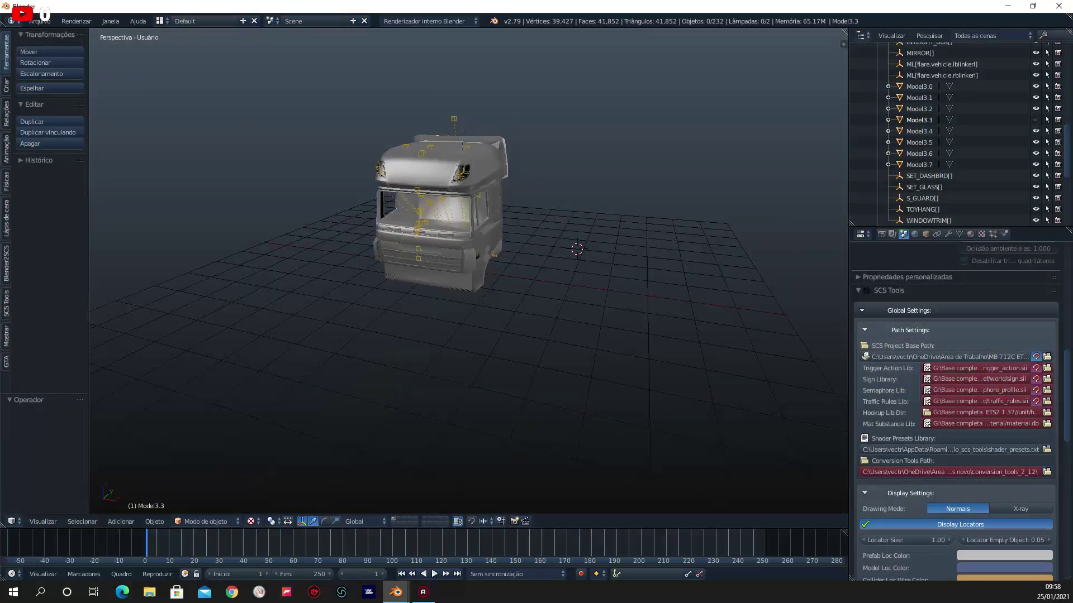
scroll(958, 134, up, 10)
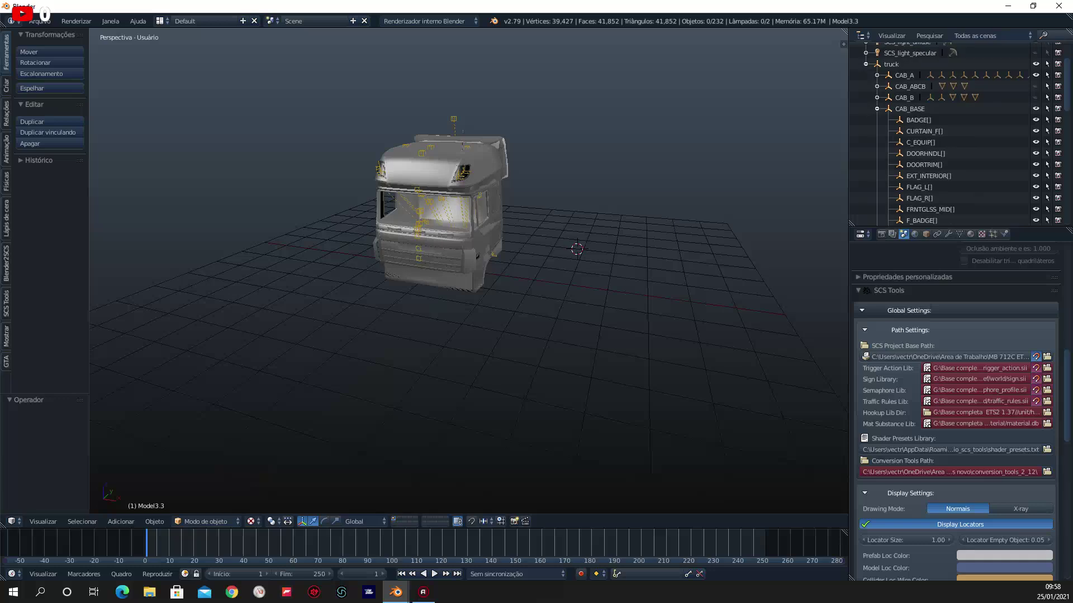
scroll(958, 135, down, 5)
scroll(958, 134, down, 3)
scroll(958, 134, up, 4)
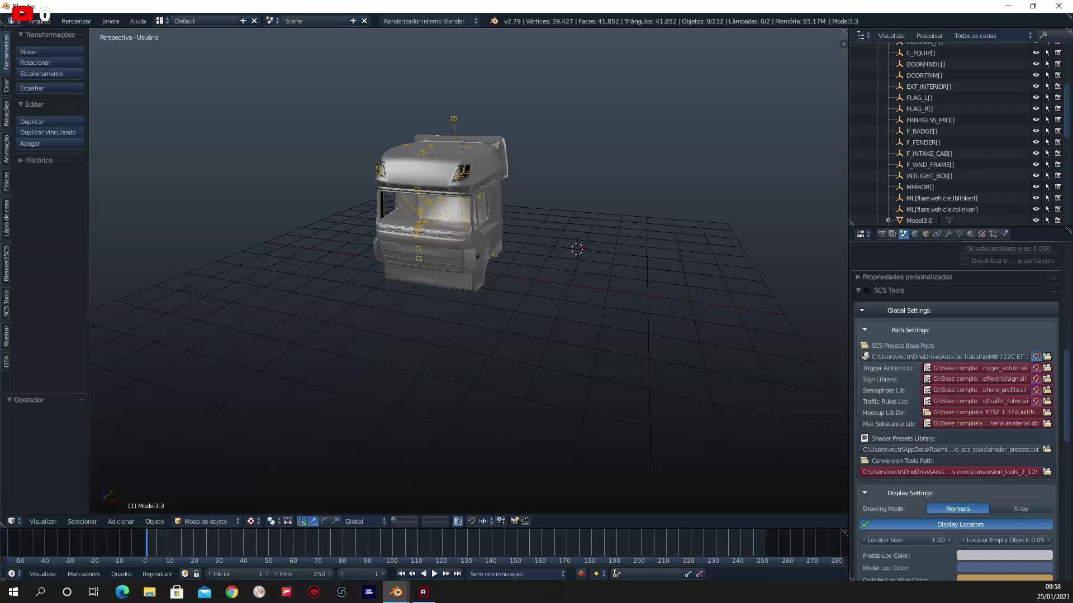
click(733, 171)
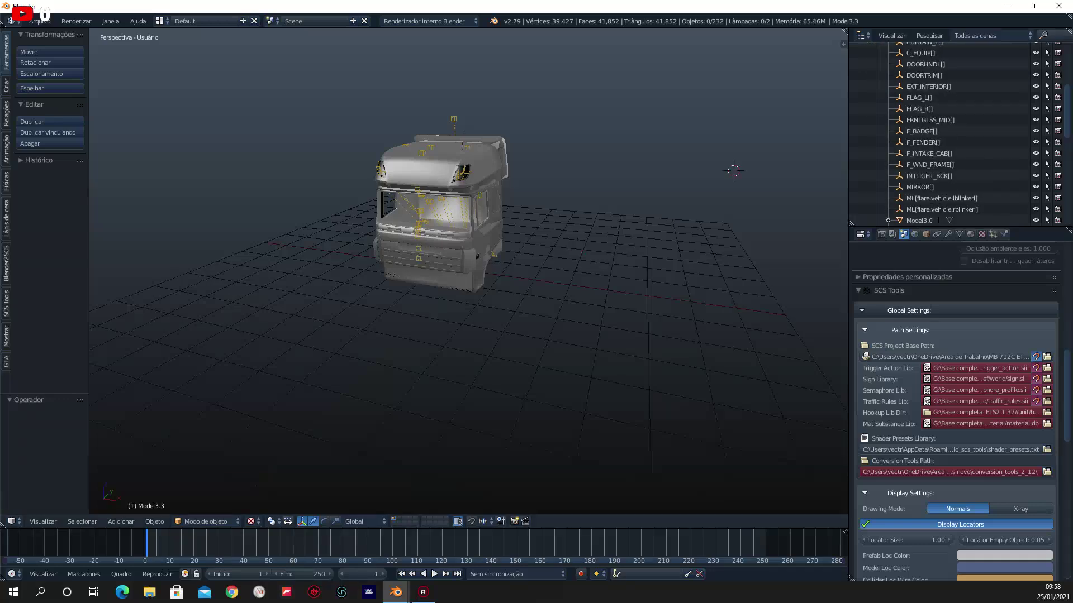
key(ctrl+v)
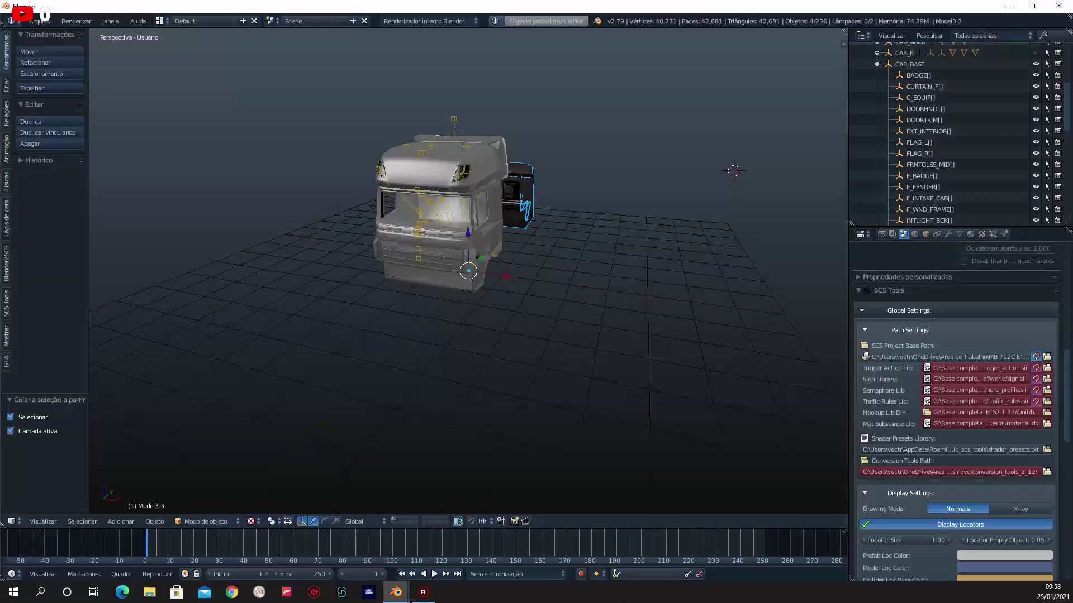
middle_drag(503, 335, 559, 335)
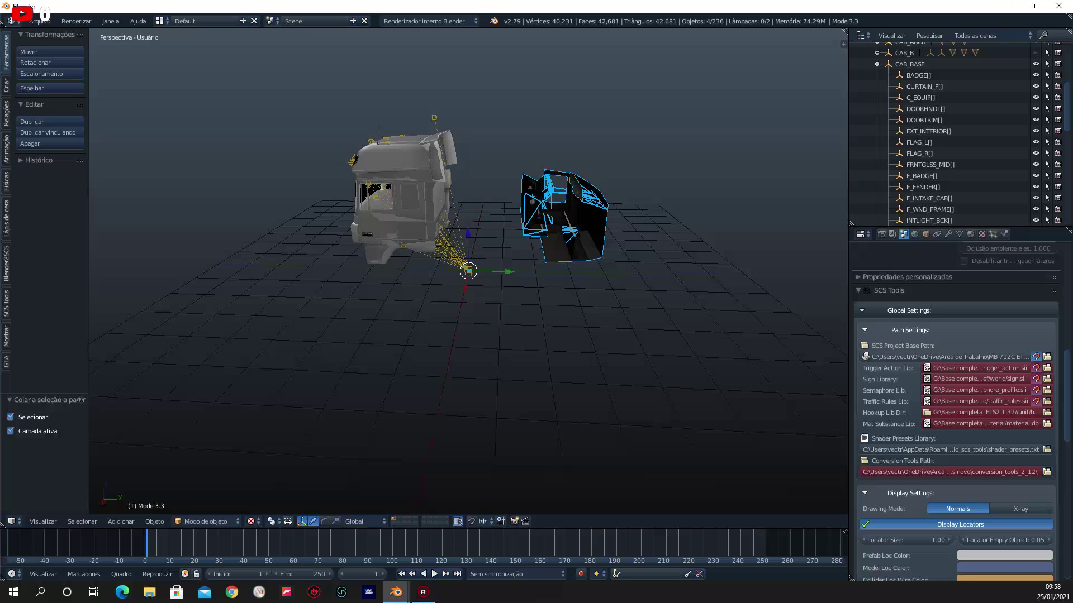
Parent the pasted interior models to EXT_INTERIOR[] with Ctrl+P > Object.
ctrl+click(898, 131)
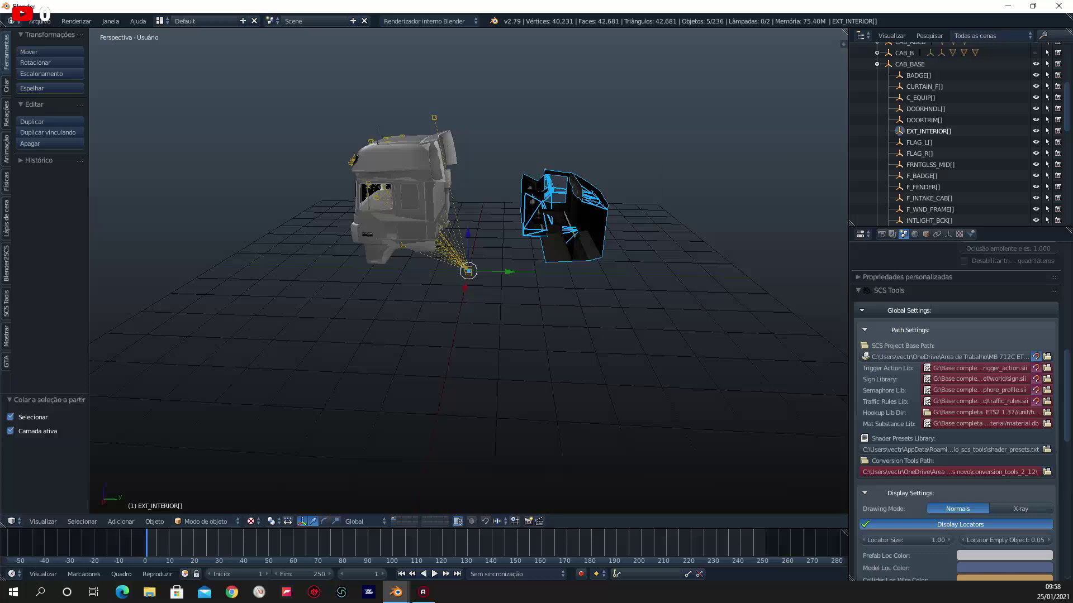
key(ctrl+p)
key(Return)
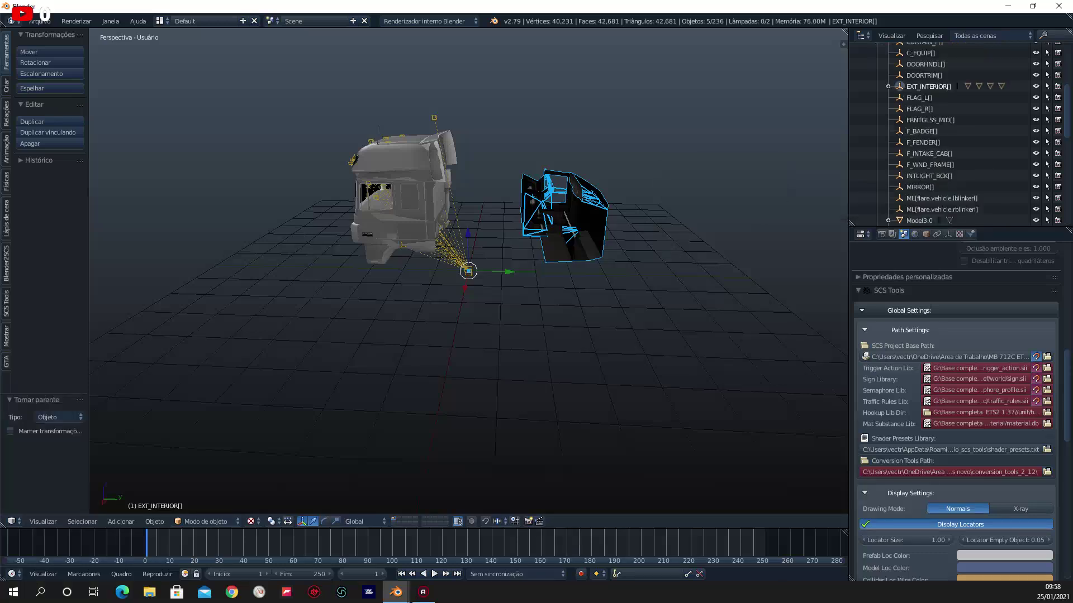
click(888, 86)
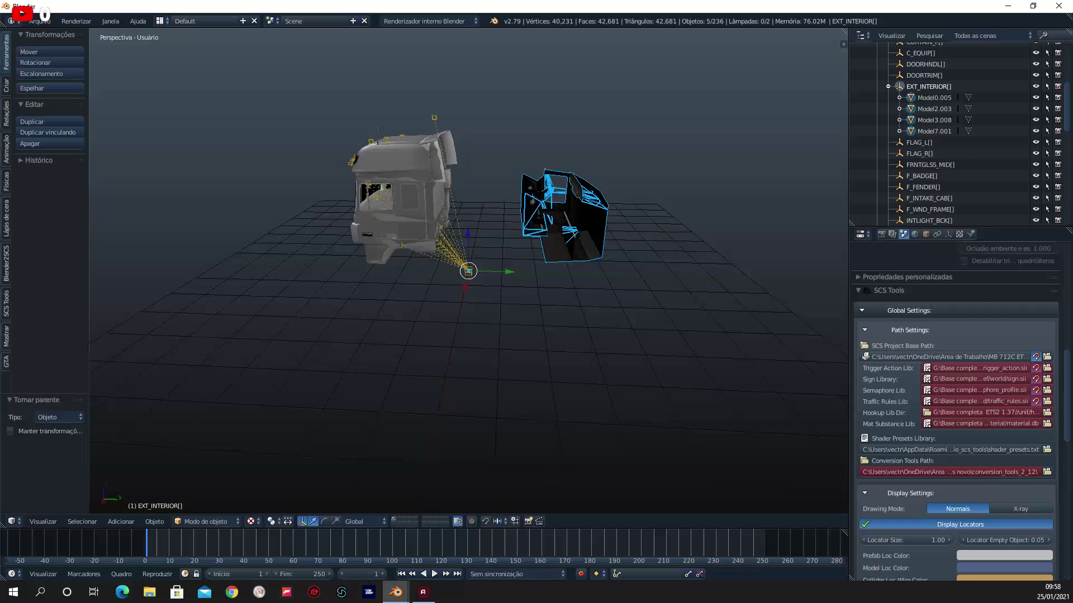
ctrl+click(928, 86)
Run SCS Tools Remove Nested Verts and Apply Parent Transform on the interior models.
ctrl+click(934, 108)
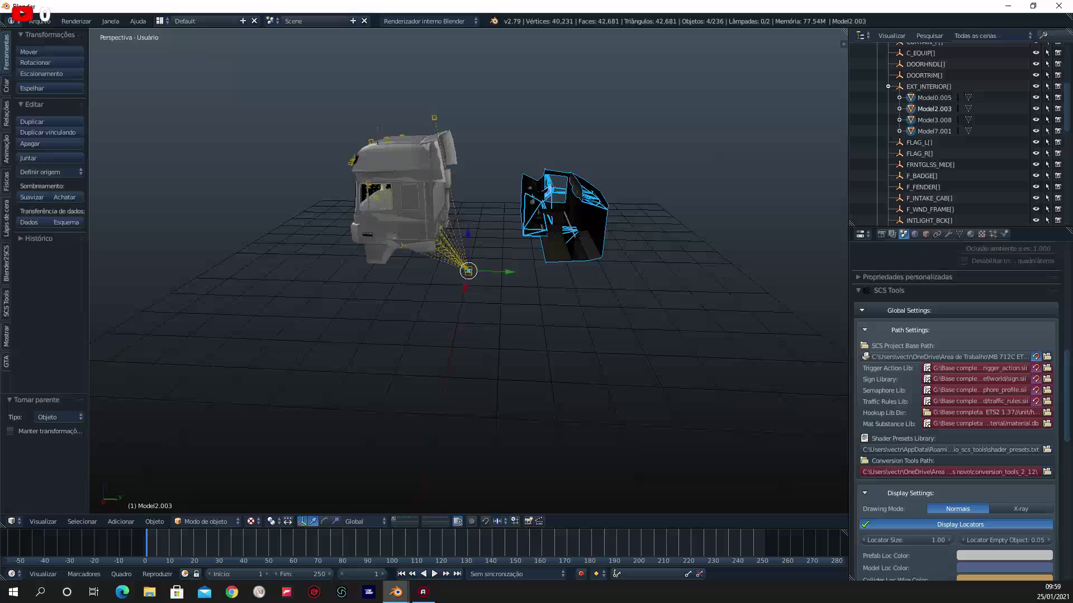
click(926, 234)
scroll(955, 391, down, 5)
scroll(955, 391, down, 5)
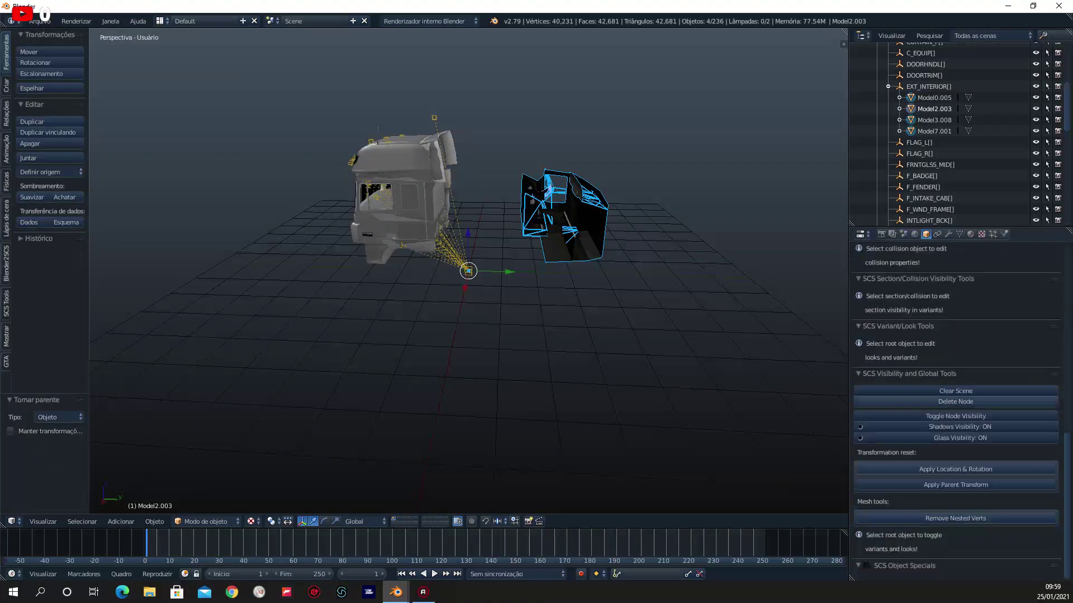
click(956, 518)
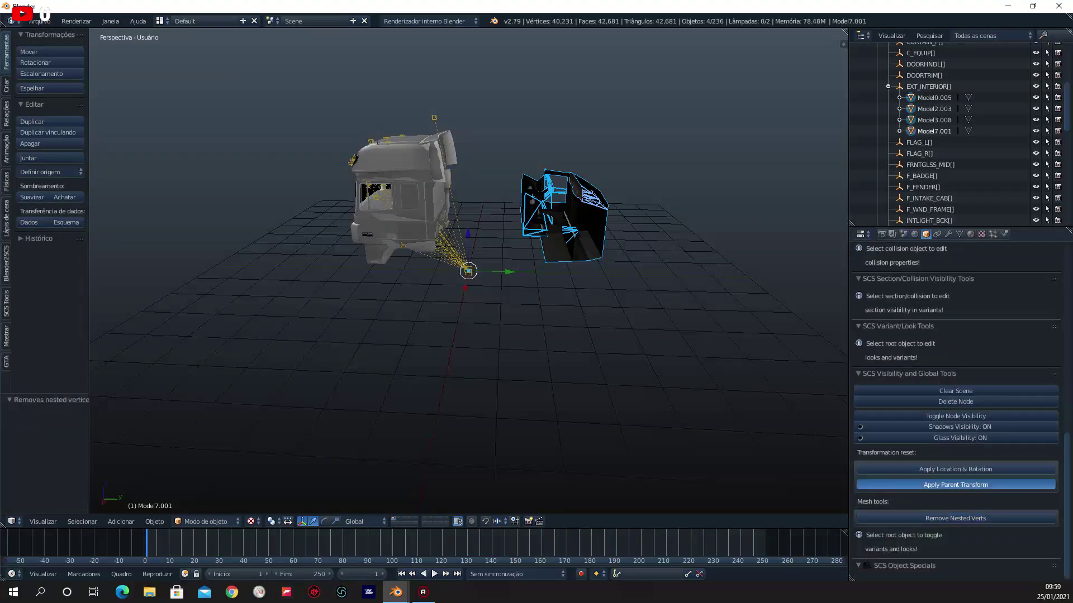
click(956, 485)
Deselect all and orbit around the cab to check the interior sits inside it.
middle_drag(468, 335, 391, 341)
scroll(469, 271, up, 3)
scroll(468, 271, up, 2)
scroll(468, 271, down, 3)
scroll(469, 271, down, 2)
mouse_move(469, 336)
middle_down()
mouse_move(392, 335)
mouse_move(626, 335)
mouse_move(481, 302)
mouse_move(468, 335)
middle_up()
scroll(468, 271, up, 2)
scroll(468, 271, up, 2)
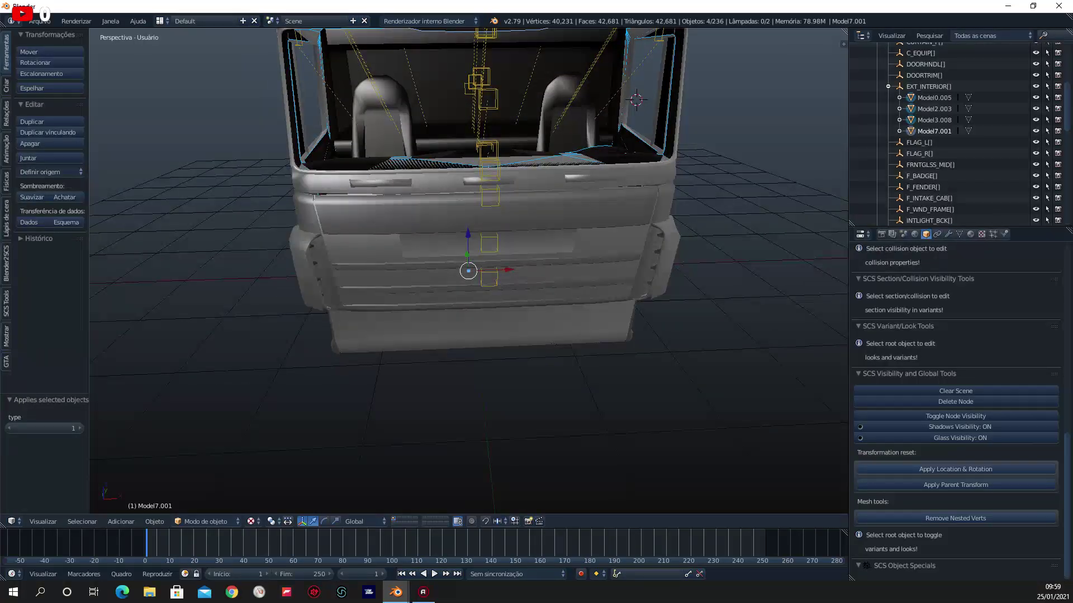
key(a)
scroll(468, 271, down, 4)
mouse_move(468, 271)
middle_down()
mouse_move(380, 262)
mouse_move(492, 269)
middle_up()
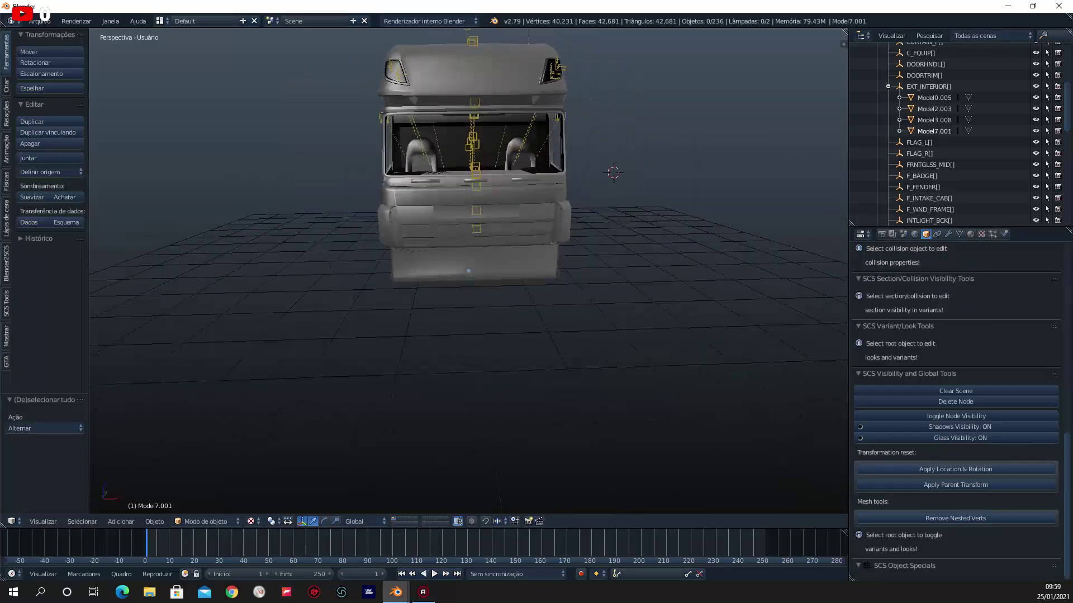
scroll(468, 271, up, 1)
scroll(468, 271, up, 2)
scroll(468, 271, up, 1)
scroll(469, 271, up, 1)
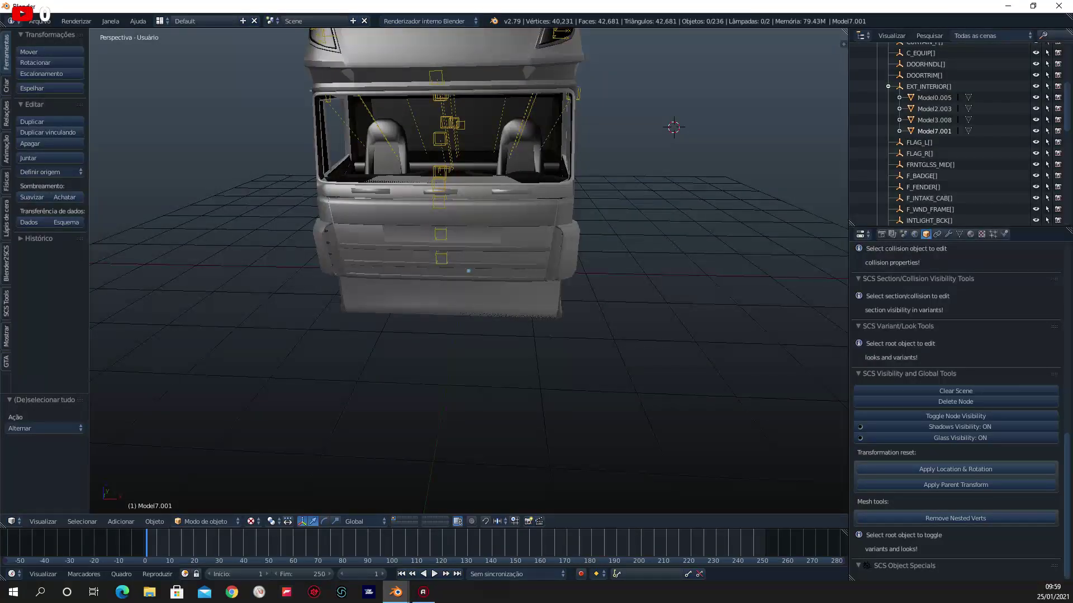
scroll(468, 269, down, 3)
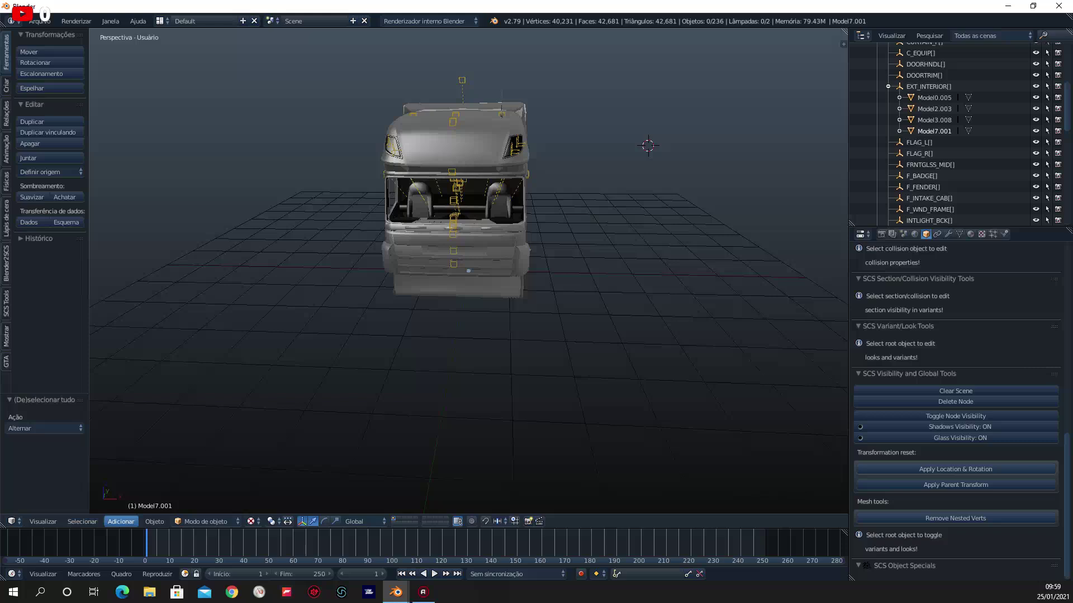
Add a cube mesh, enter Edit Mode and move it along X beside the truck.
click(121, 522)
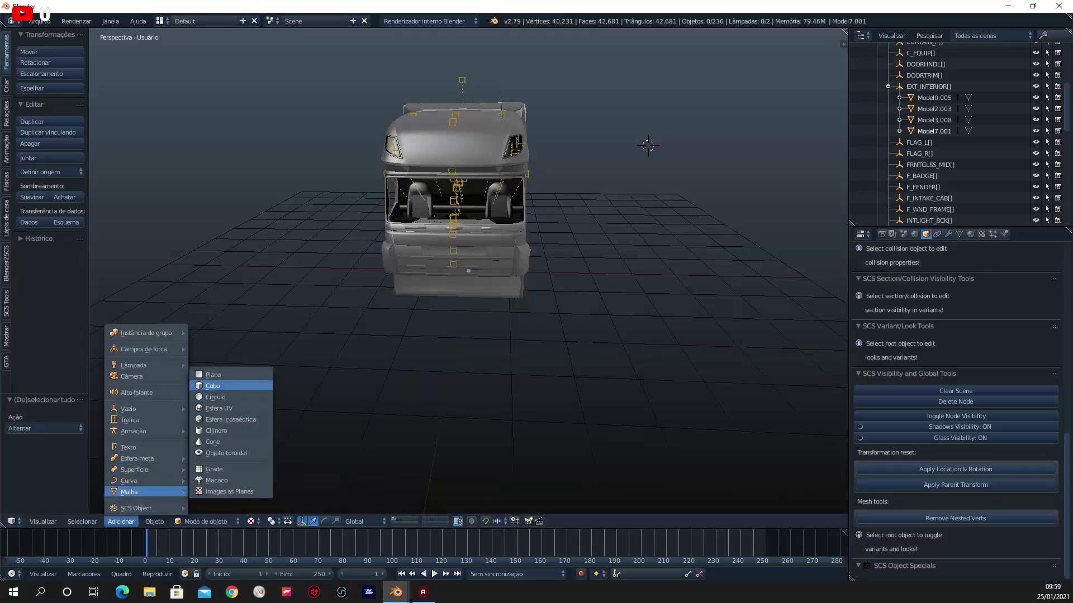
click(213, 386)
middle_drag(503, 336, 559, 313)
middle_drag(503, 336, 559, 324)
key(Tab)
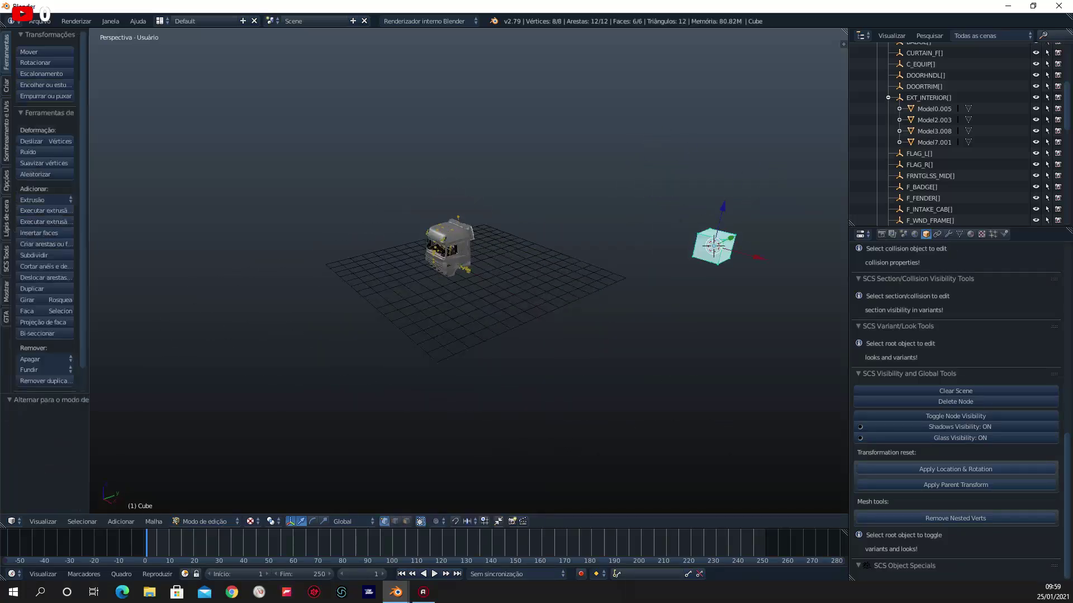
key(g)
key(x)
key(Return)
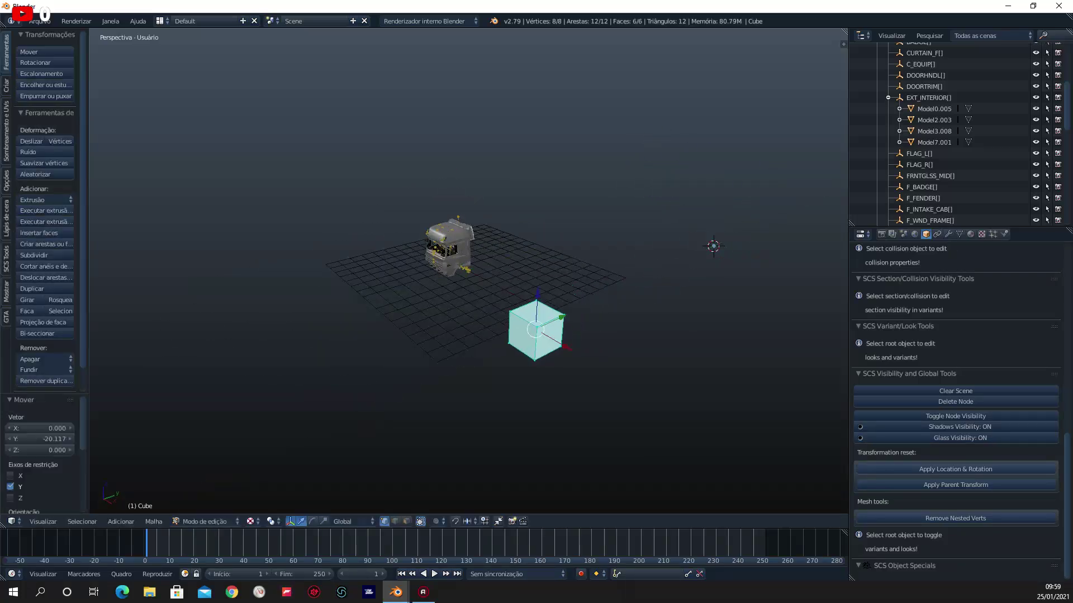
key(g)
key(x)
key(Return)
key(KP_Decimal)
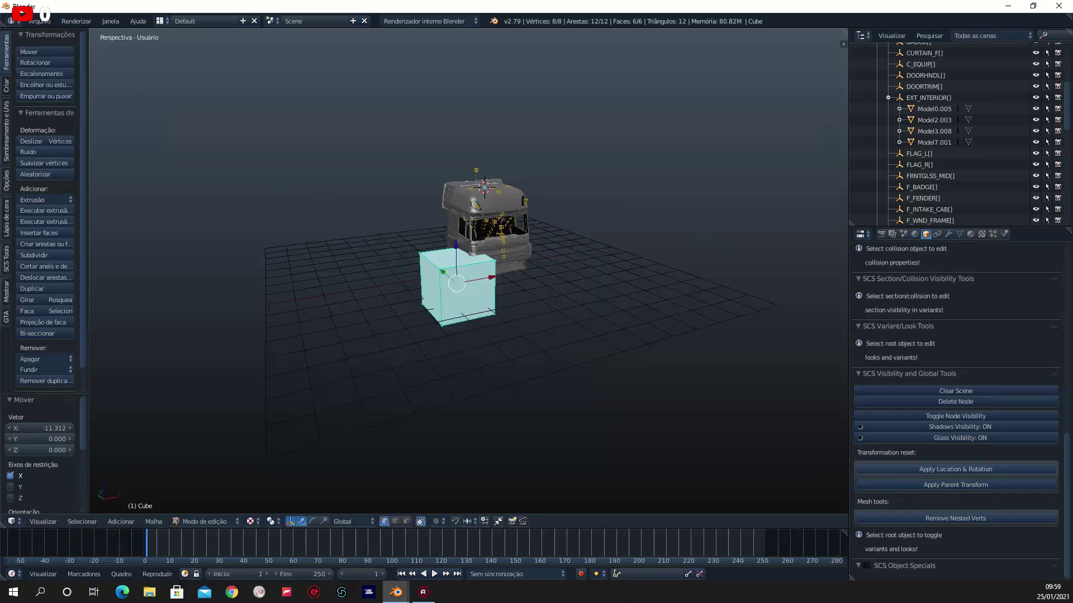
Shrink the cube to about a third its size, raise it and shift it into the cab.
key(s)
key(Return)
key(g)
key(z)
key(Return)
scroll(475, 207, up, 3)
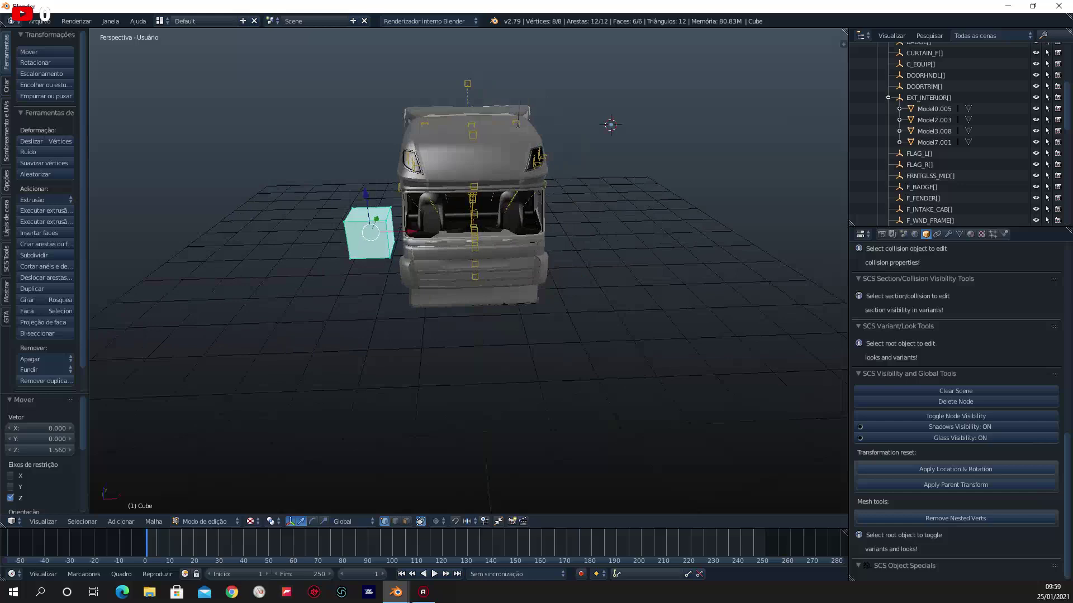
key(g)
key(x)
key(Return)
scroll(474, 206, up, 1)
scroll(475, 207, up, 3)
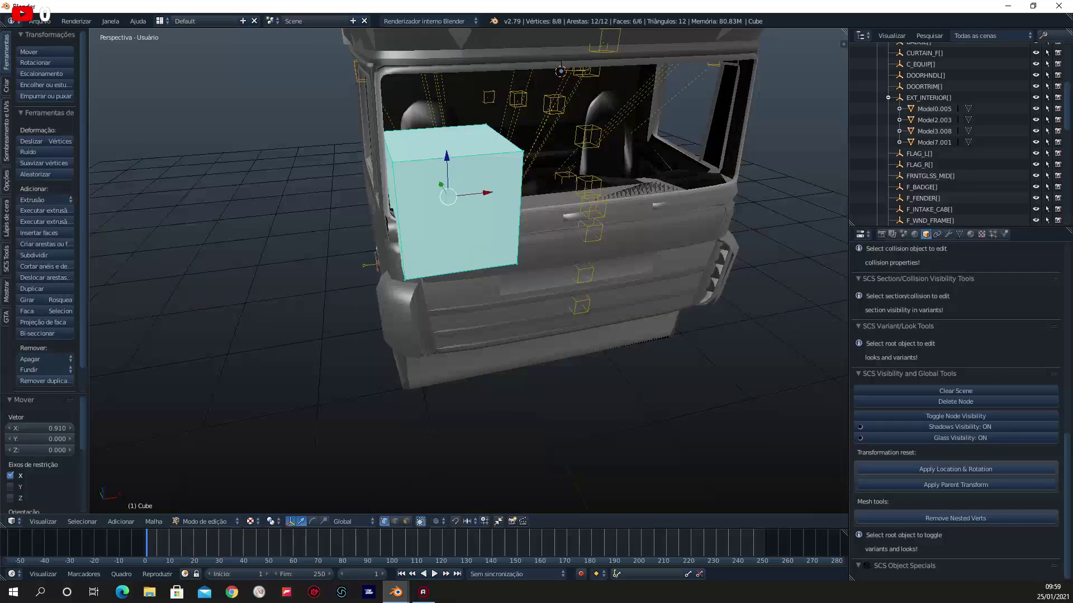
key(g)
key(x)
key(Return)
scroll(536, 212, up, 2)
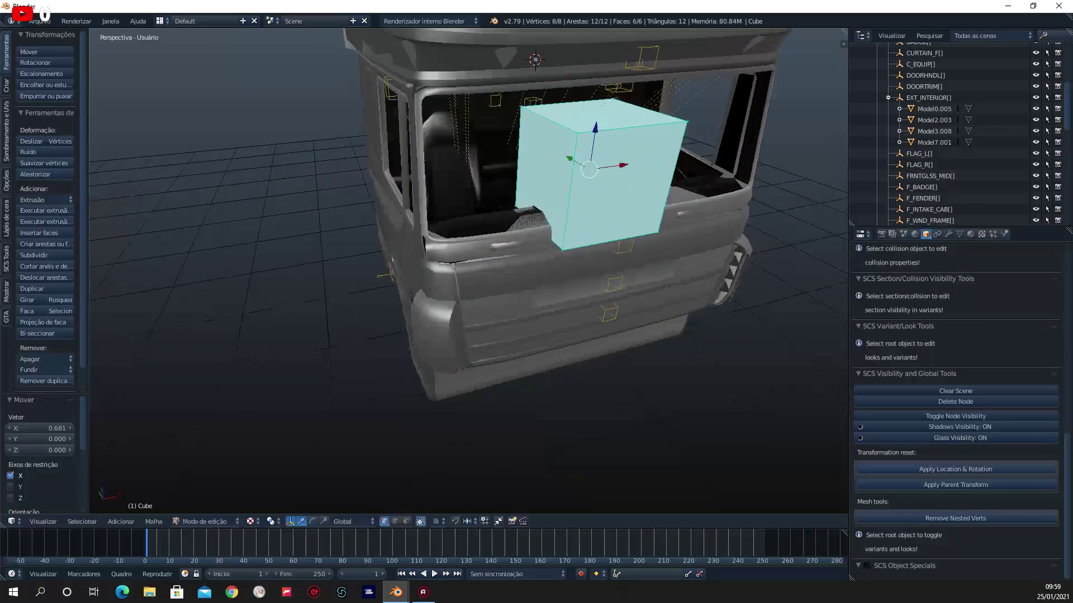
Position the cube along Y toward the seats and centre it between them along X.
key(g)
key(y)
key(Return)
scroll(475, 207, up, 2)
middle_drag(475, 223, 358, 207)
key(g)
key(y)
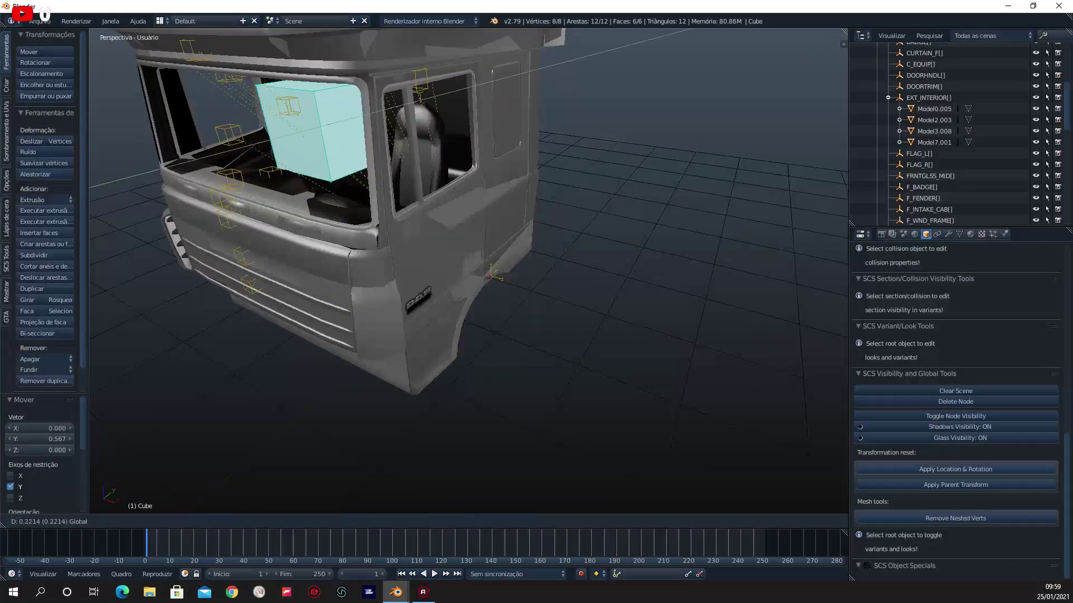
key(Return)
mouse_move(475, 223)
middle_down()
mouse_move(335, 212)
mouse_move(363, 218)
middle_up()
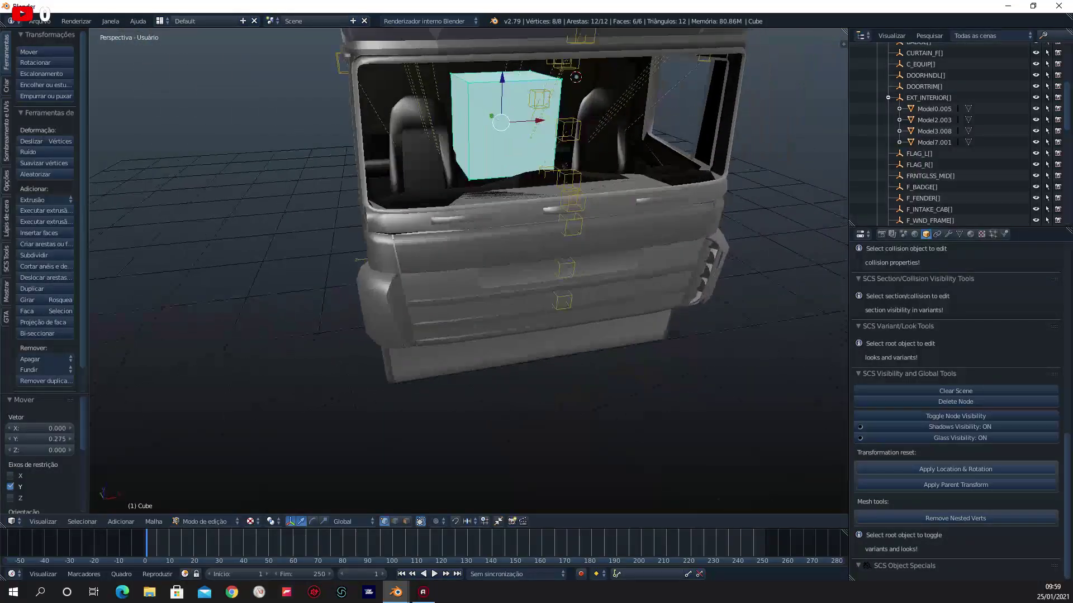
key(g)
key(x)
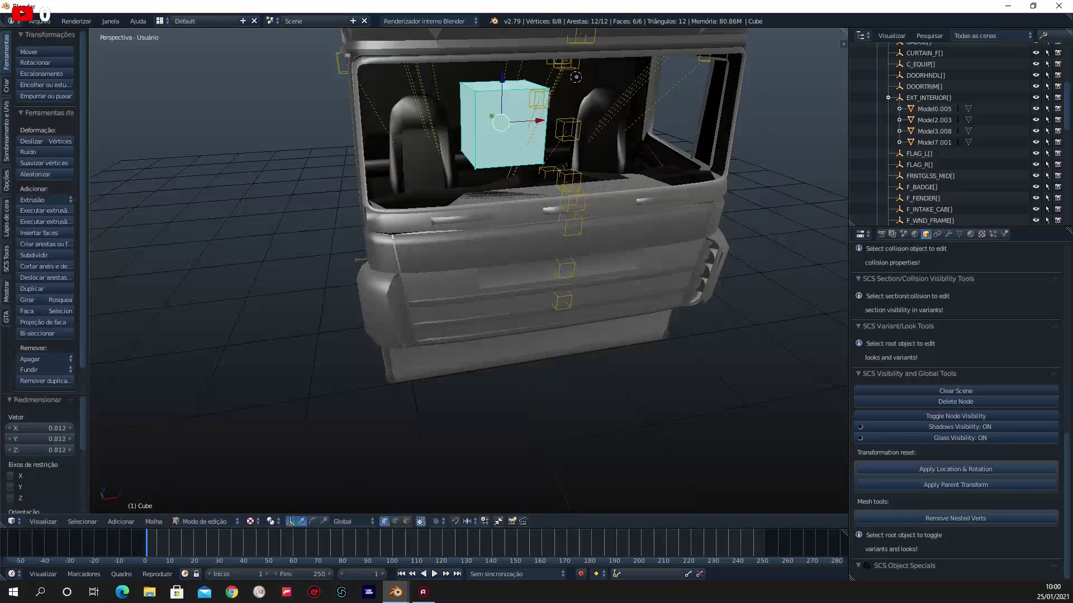
key(Return)
middle_drag(475, 224, 391, 218)
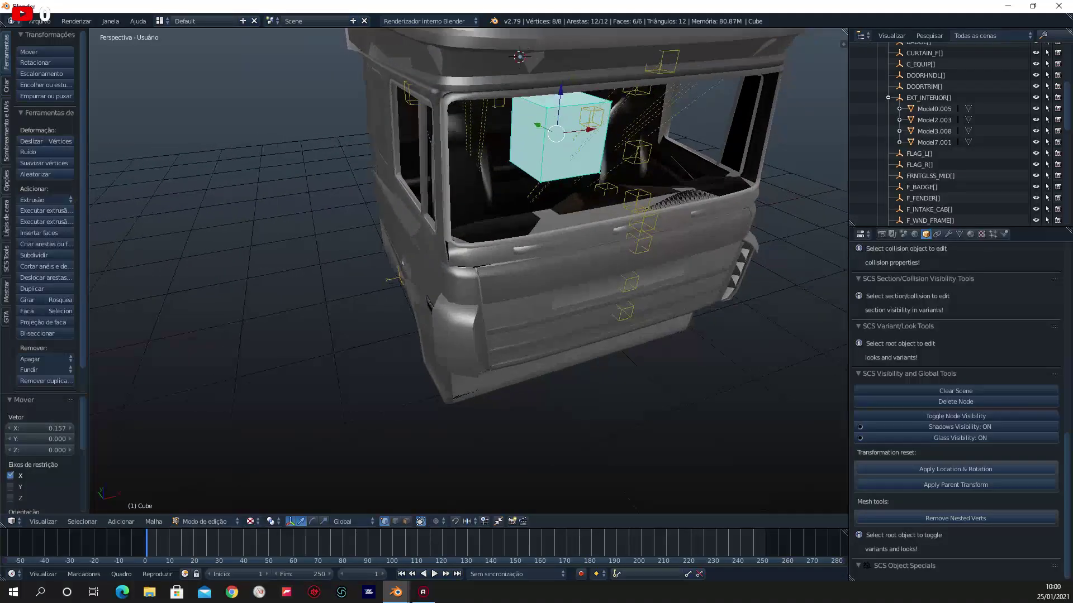
Adjust the cube's height and Y position between the seats.
key(g)
middle_drag(469, 268, 425, 240)
key(z)
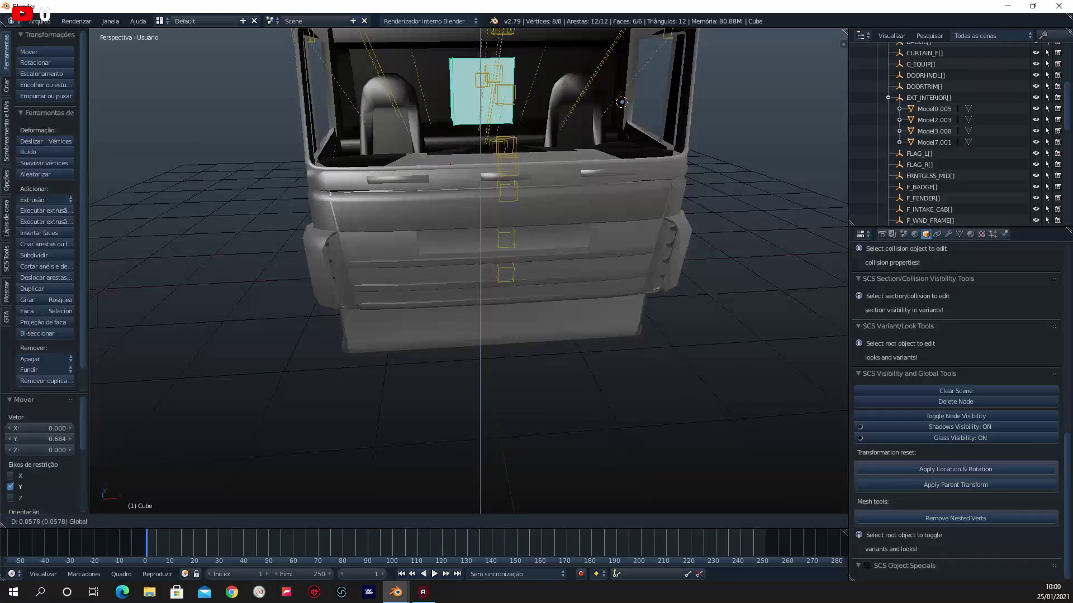
key(Return)
mouse_move(469, 268)
middle_down()
mouse_move(570, 257)
mouse_move(425, 268)
mouse_move(464, 266)
middle_up()
key(g)
key(y)
key(Return)
Lower the cube slightly, finalise its Y position, exit Edit Mode and apply the parent transform.
key(g)
key(z)
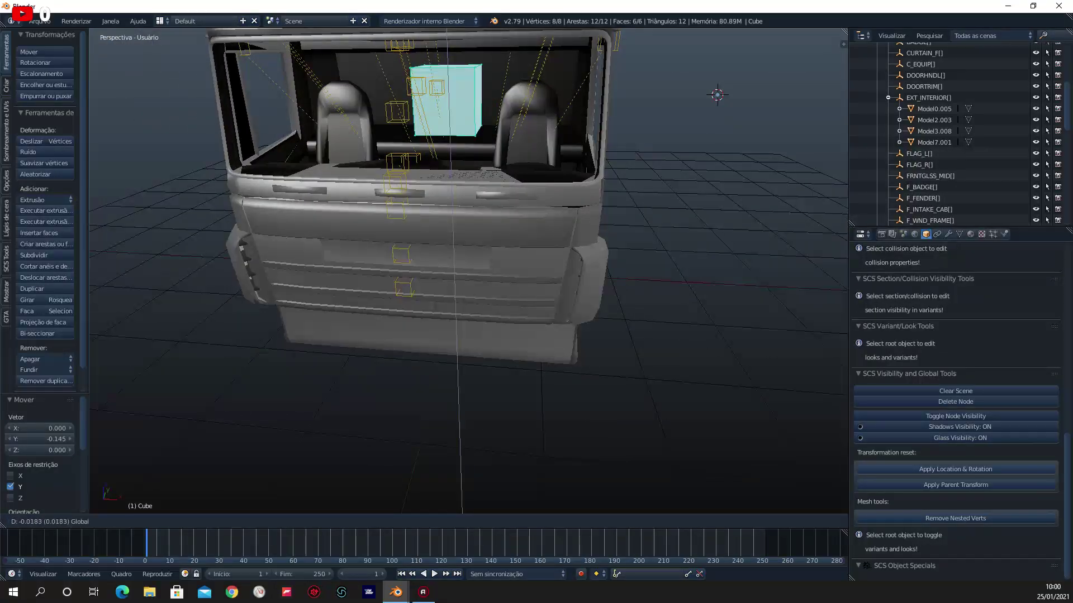
key(Return)
mouse_move(464, 265)
middle_down()
mouse_move(531, 264)
mouse_move(491, 265)
middle_up()
key(g)
key(y)
key(Return)
key(Tab)
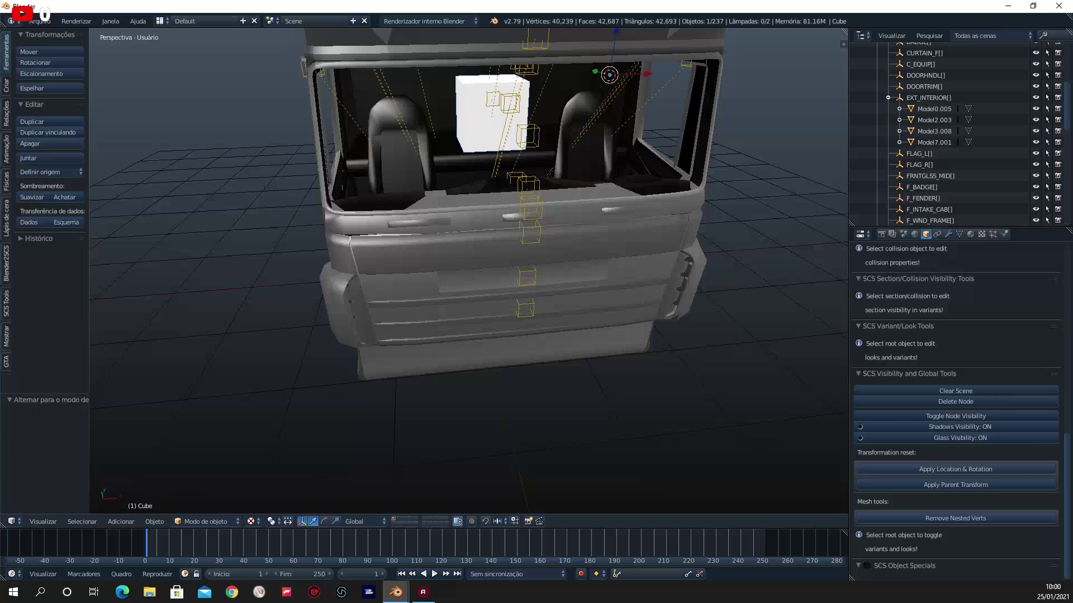
click(956, 469)
Parent the Cube to CAB_BASE in the Outliner and apply the parent transform.
key(a)
mouse_move(468, 271)
middle_down()
mouse_move(503, 271)
mouse_move(424, 271)
middle_up()
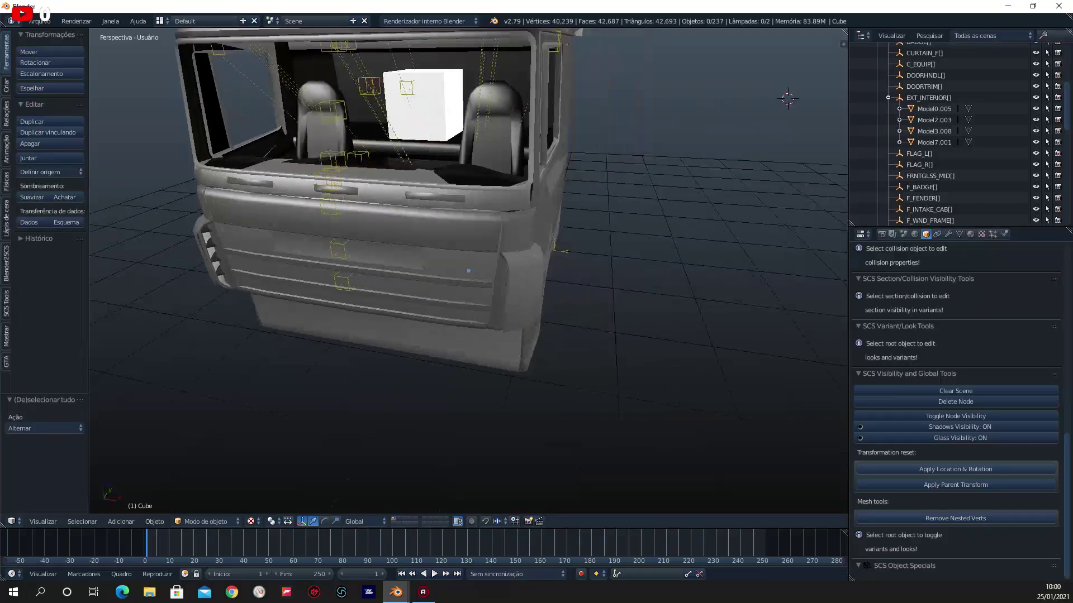
scroll(972, 132, up, 1)
scroll(958, 134, up, 4)
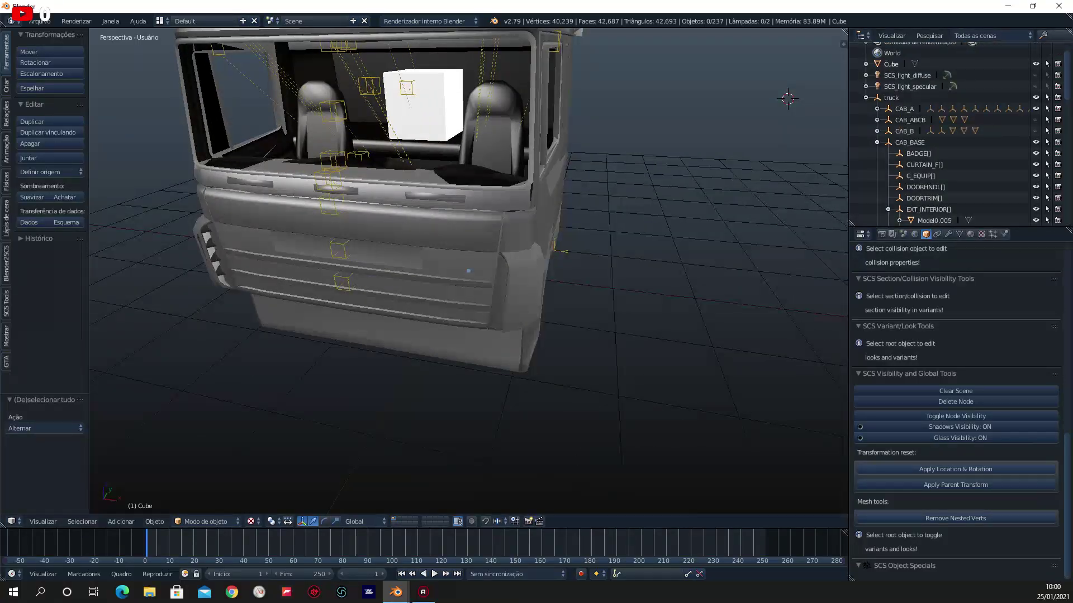
click(890, 63)
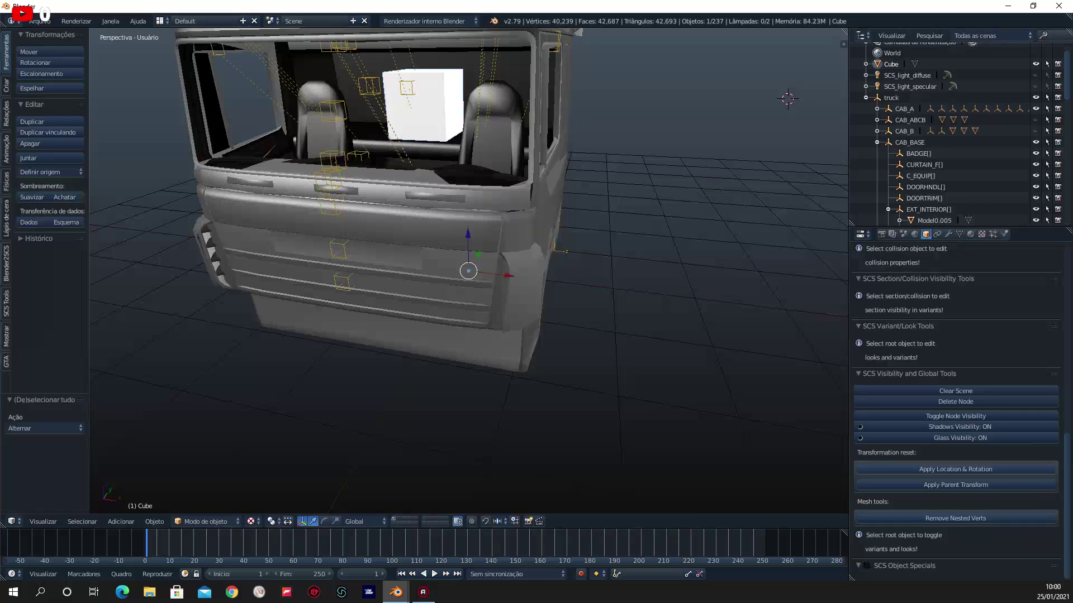
drag(890, 63, 909, 142)
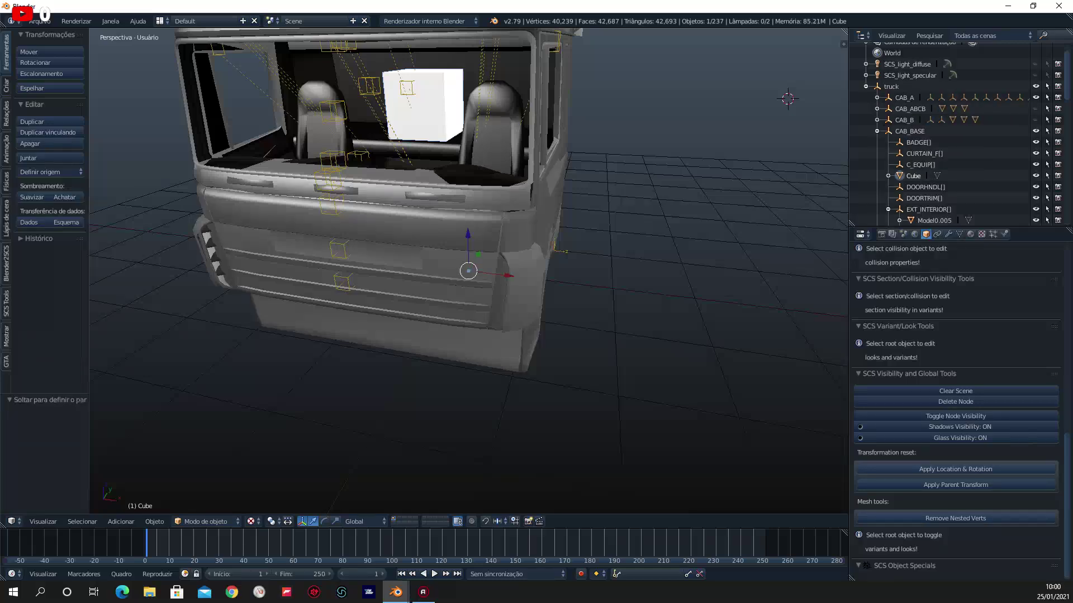
click(956, 484)
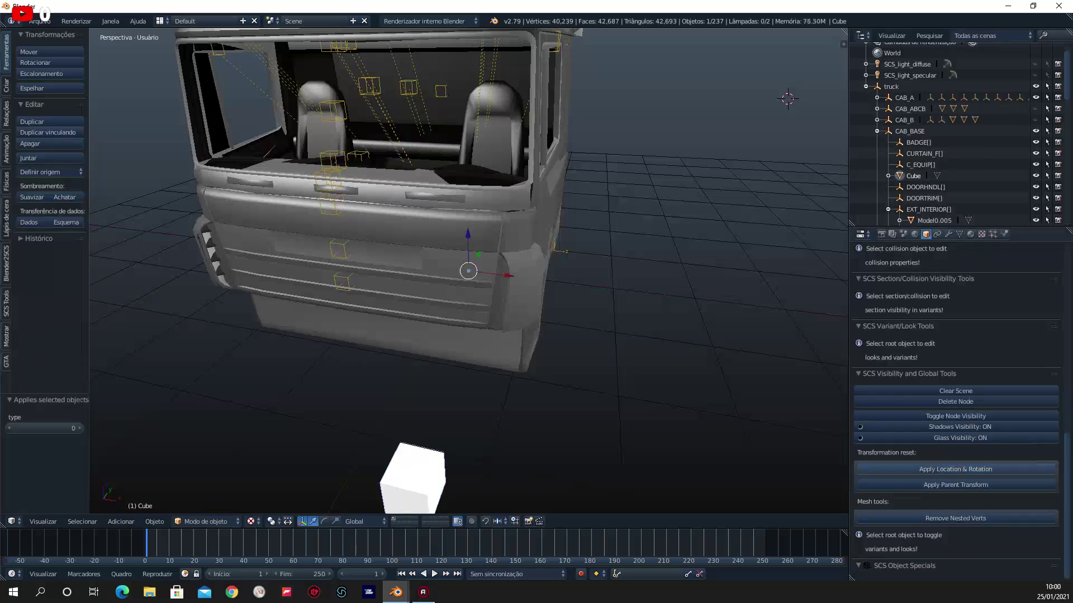
Rotate the cube -90° about X and apply its location and rotation.
scroll(468, 270, down, 3)
key(r)
key(x)
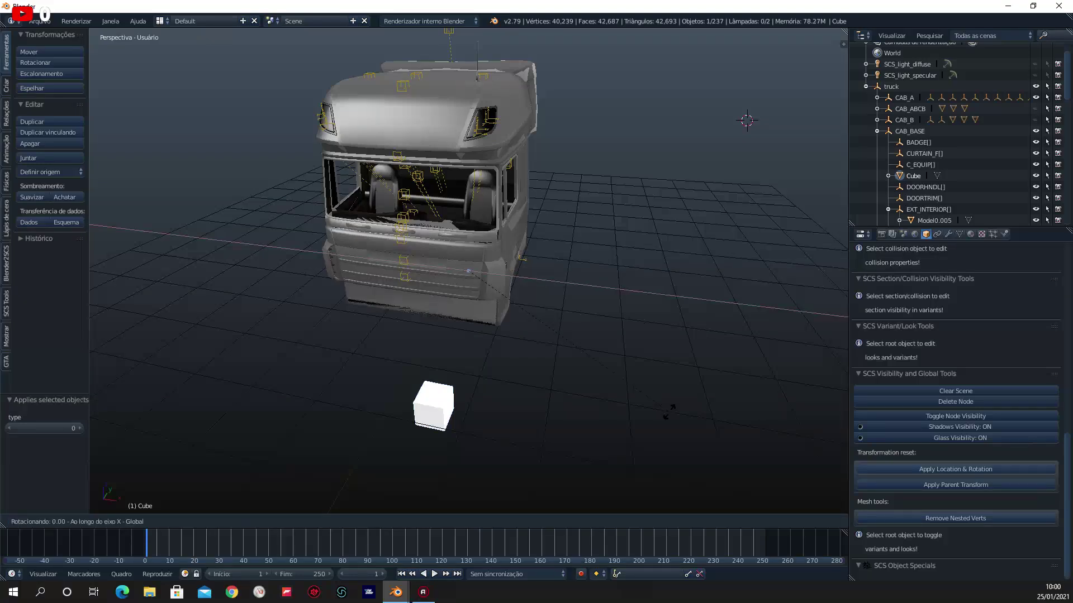
text(-90)
key(Return)
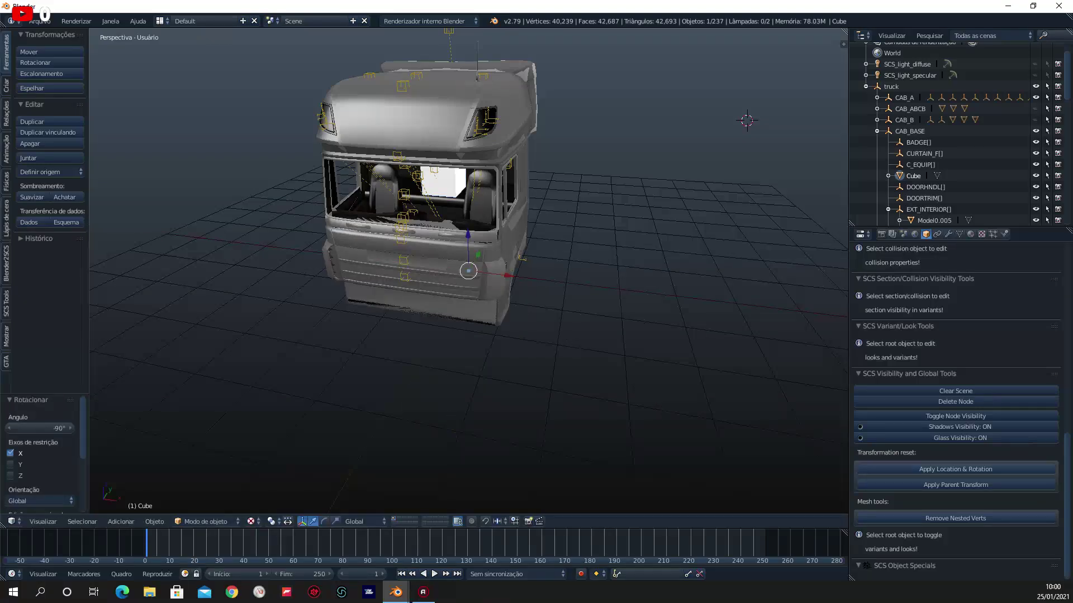
middle_drag(559, 280, 503, 268)
scroll(468, 271, up, 3)
click(955, 470)
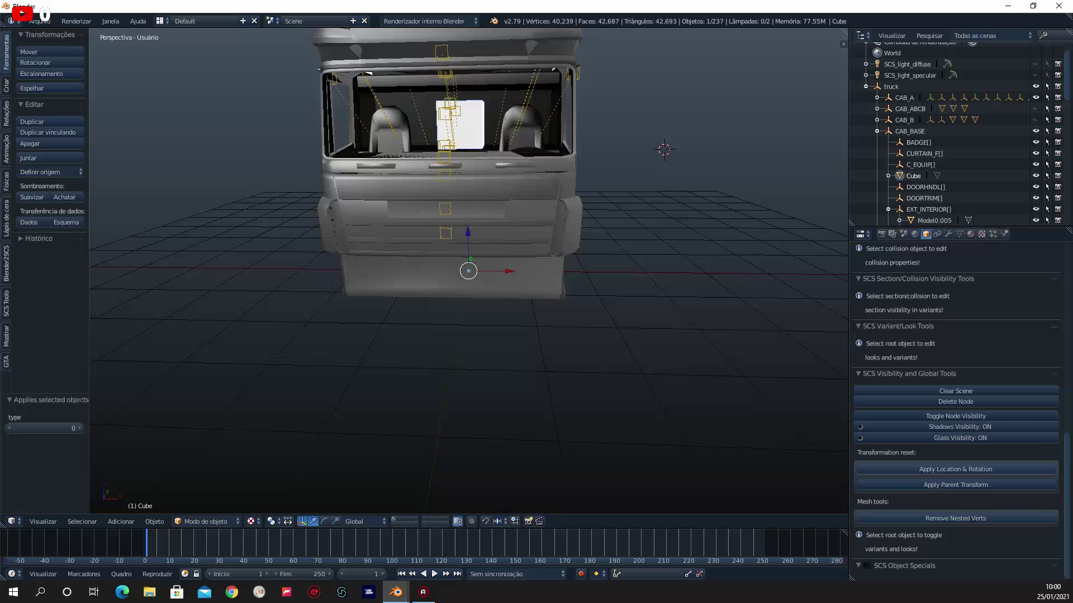
Deselect the cube and select EXT_INTERIOR[] with its child models in the Outliner.
scroll(950, 134, down, 2)
scroll(950, 134, down, 2)
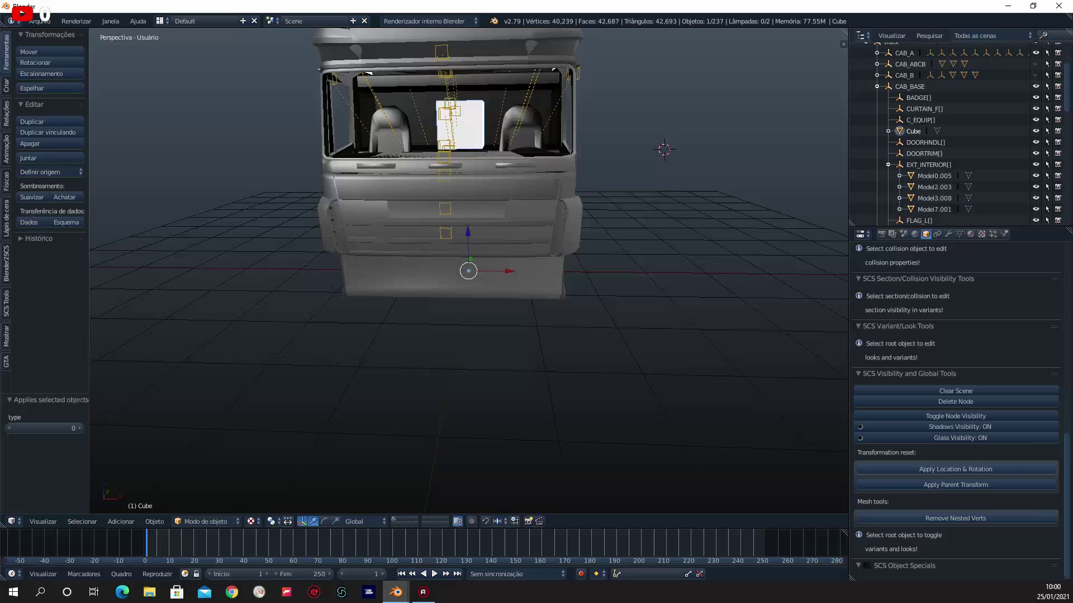
click(757, 142)
key(a)
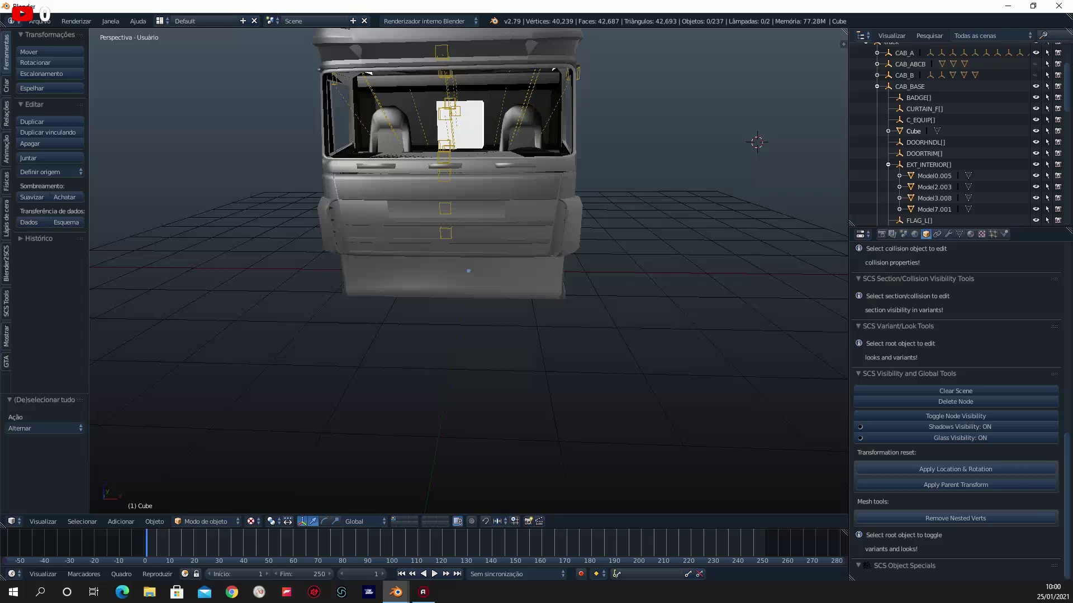
click(927, 164)
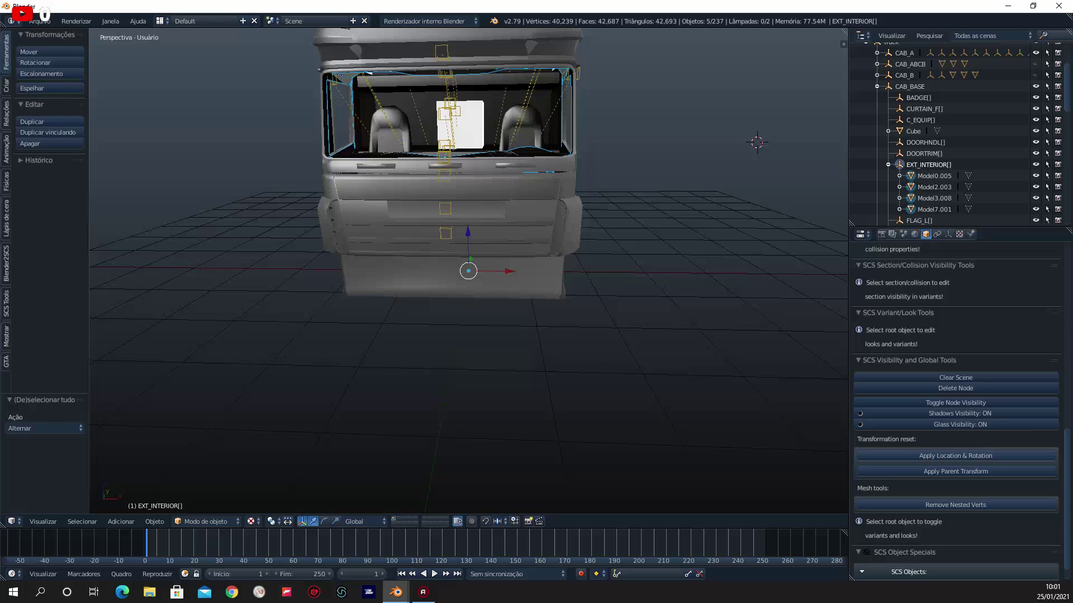
key(a)
mouse_move(468, 271)
middle_down()
mouse_move(559, 251)
mouse_move(760, 240)
middle_up()
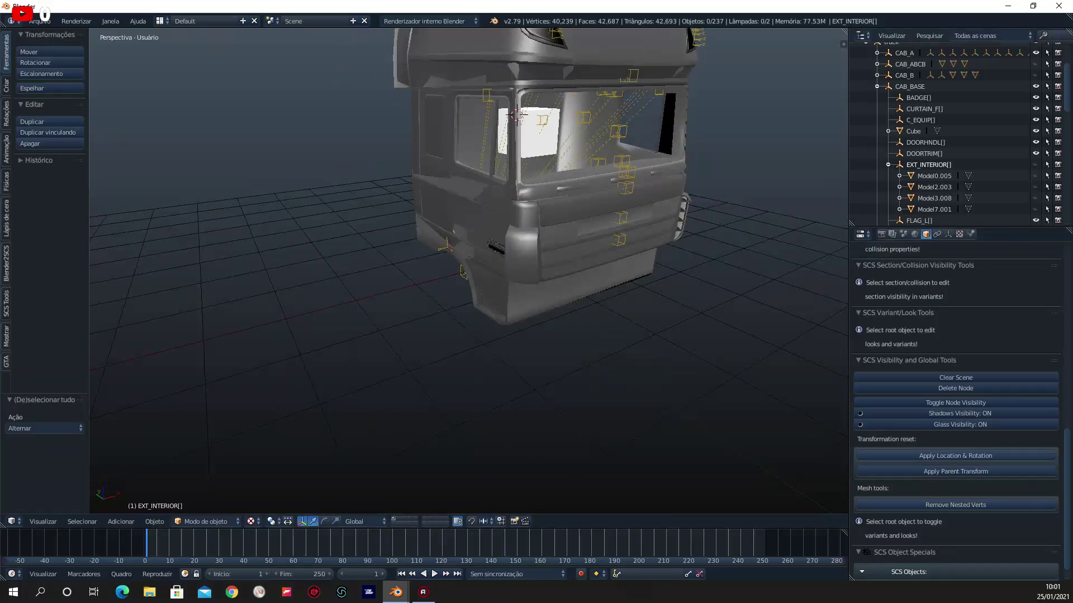
middle_drag(760, 240, 704, 243)
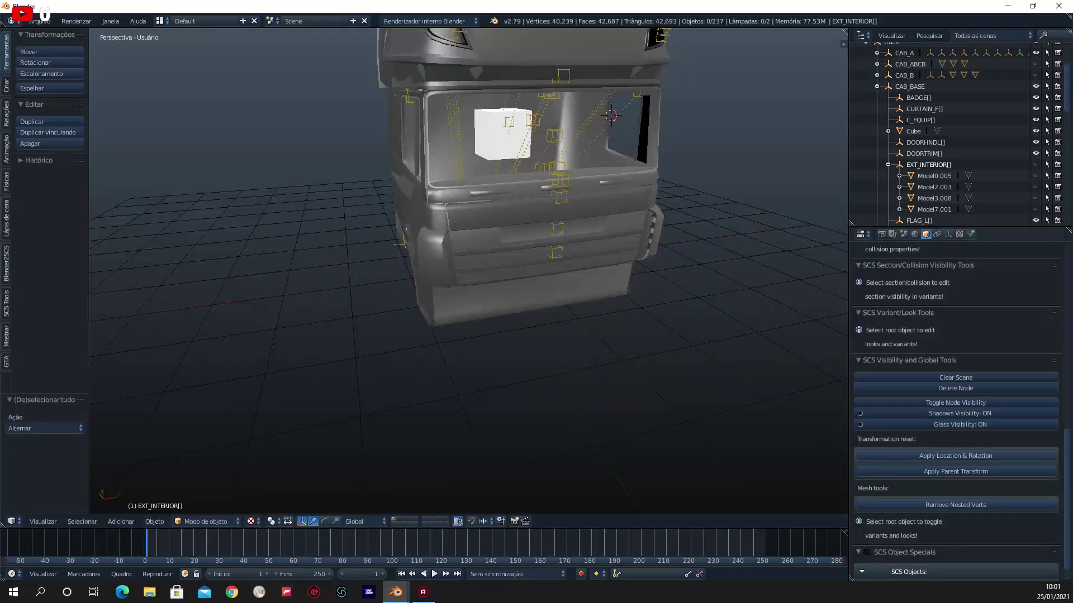
mouse_move(704, 243)
middle_down()
mouse_move(458, 243)
mouse_move(525, 243)
mouse_move(525, 213)
mouse_move(525, 243)
mouse_move(503, 243)
mouse_move(536, 243)
middle_up()
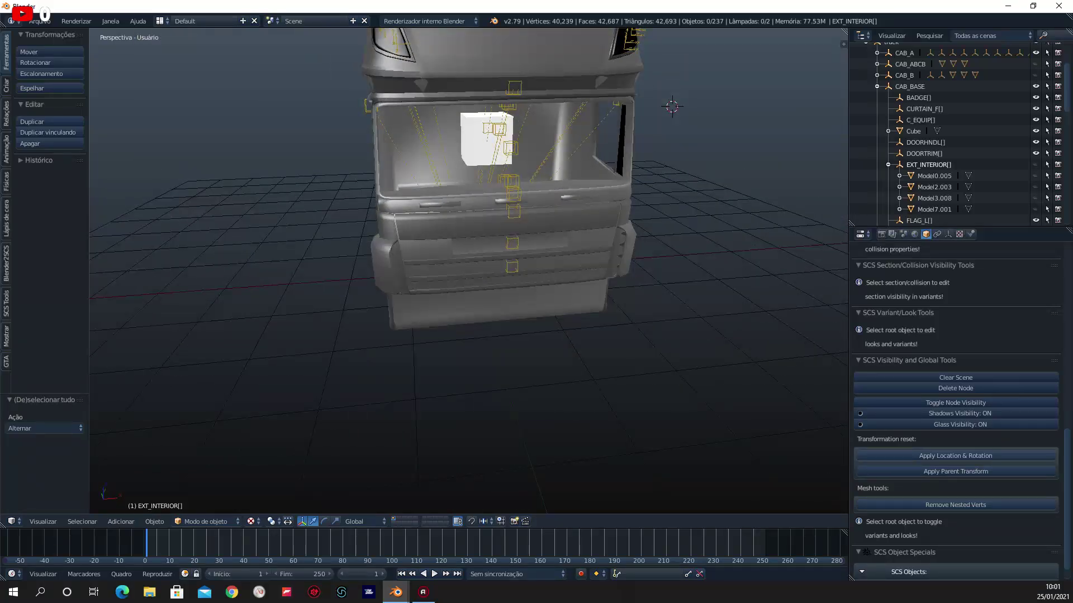
mouse_move(536, 243)
middle_down()
mouse_move(470, 243)
mouse_move(534, 243)
middle_up()
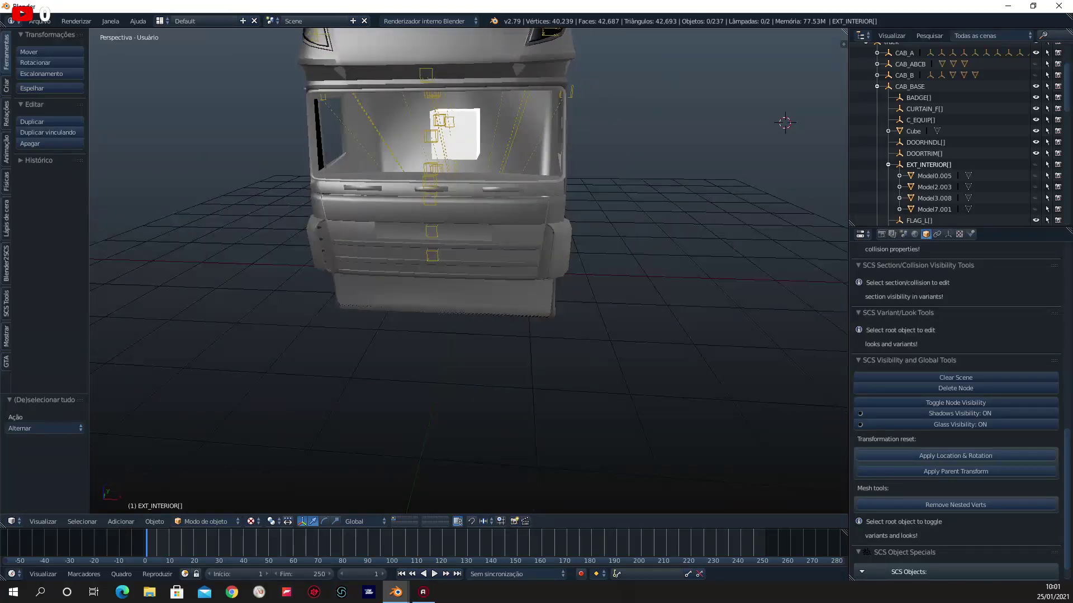
right_click(454, 134)
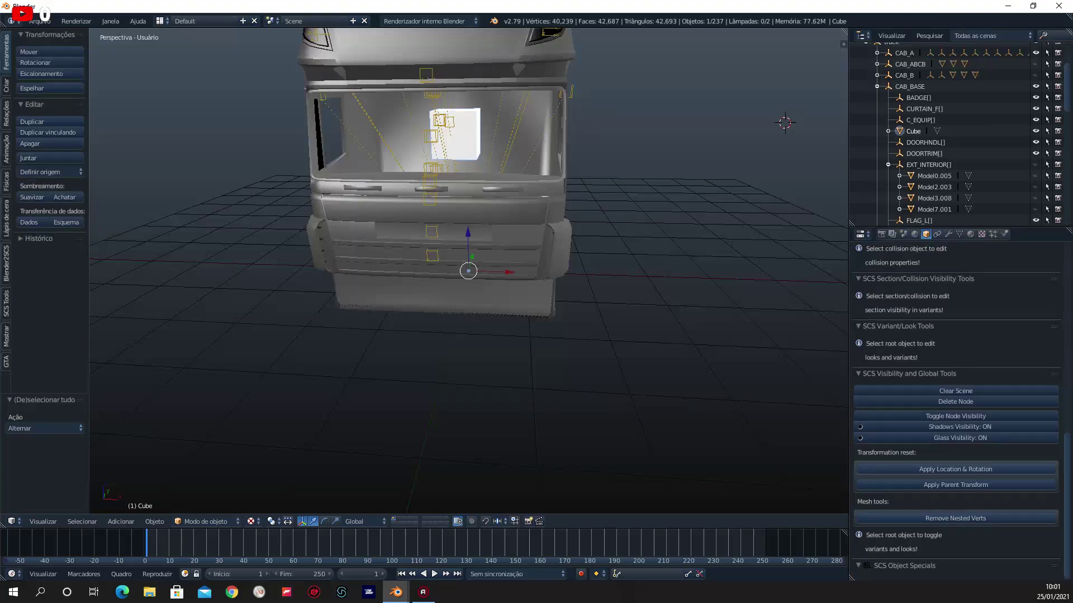
Orbit around the cab to inspect the cube between the seats.
middle_drag(537, 243, 502, 243)
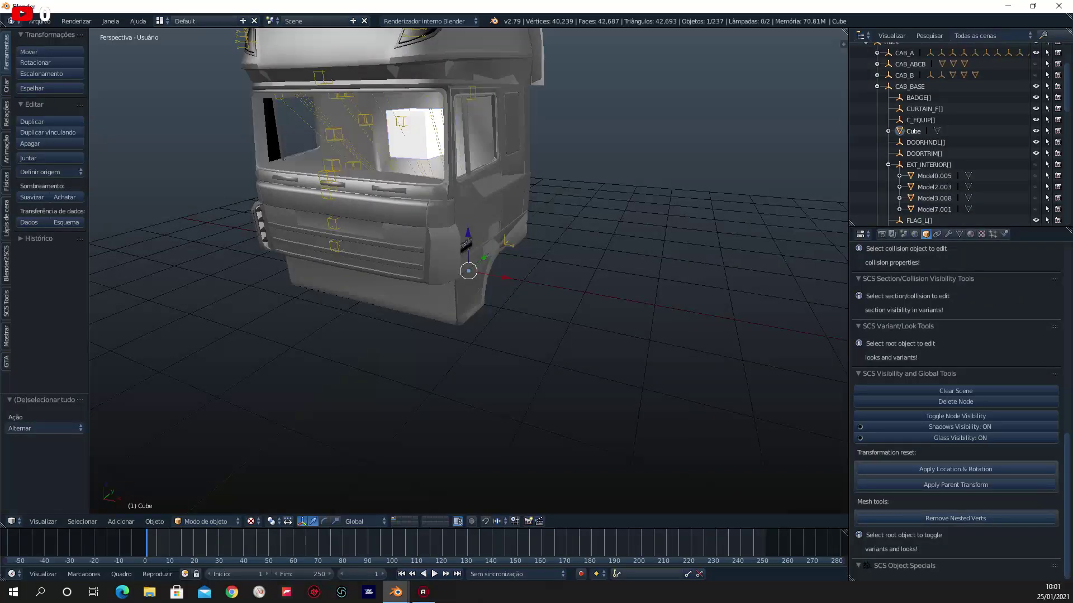
mouse_move(503, 243)
middle_down()
mouse_move(554, 243)
mouse_move(553, 227)
mouse_move(575, 226)
mouse_move(548, 212)
mouse_move(570, 215)
mouse_move(503, 204)
mouse_move(542, 207)
middle_up()
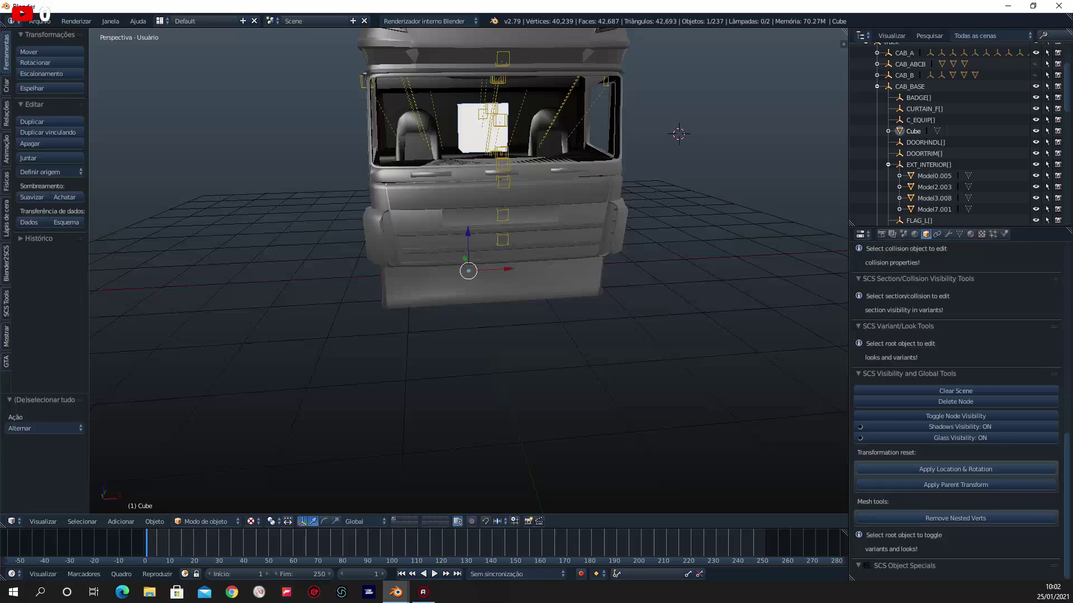
middle_drag(447, 279, 458, 268)
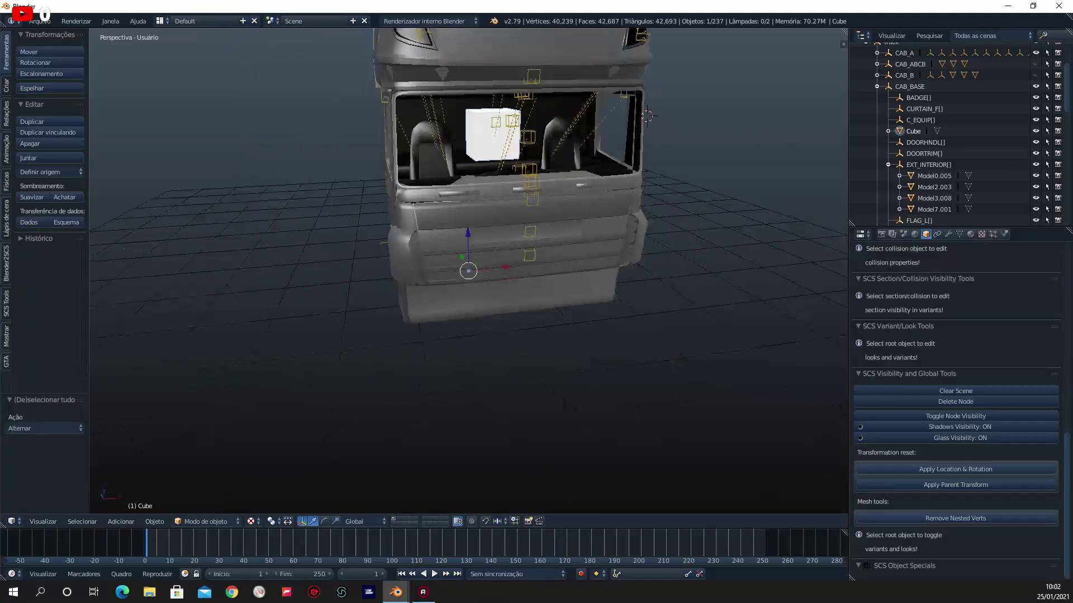
scroll(468, 271, up, 4)
middle_drag(469, 271, 468, 313)
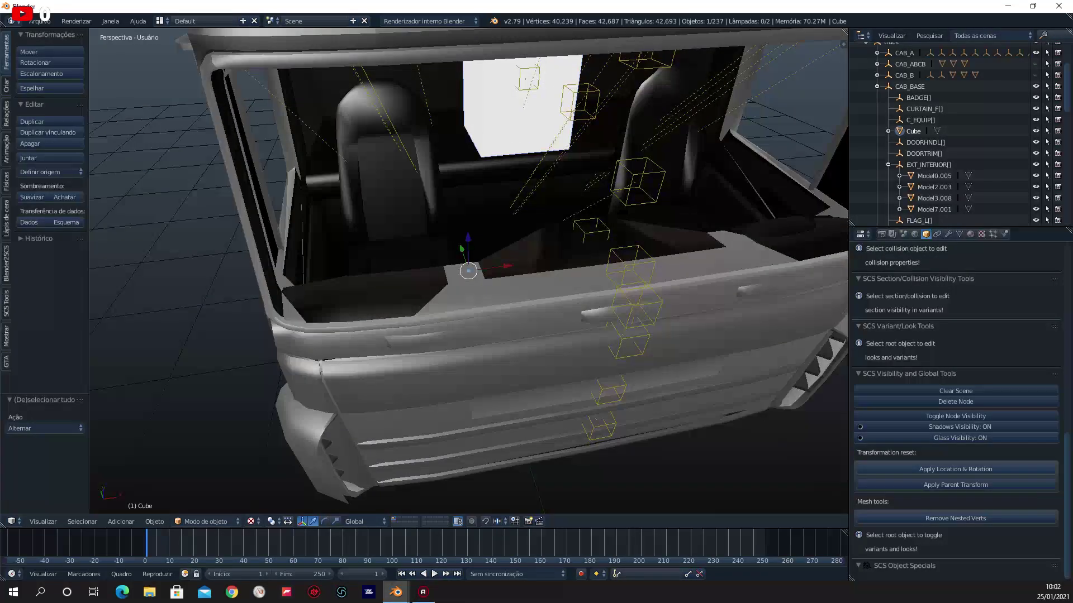
mouse_move(468, 271)
middle_down()
mouse_move(468, 251)
mouse_move(520, 245)
mouse_move(481, 235)
middle_up()
scroll(468, 270, up, 3)
scroll(468, 270, down, 5)
mouse_move(468, 270)
middle_down()
mouse_move(486, 263)
mouse_move(468, 264)
middle_up()
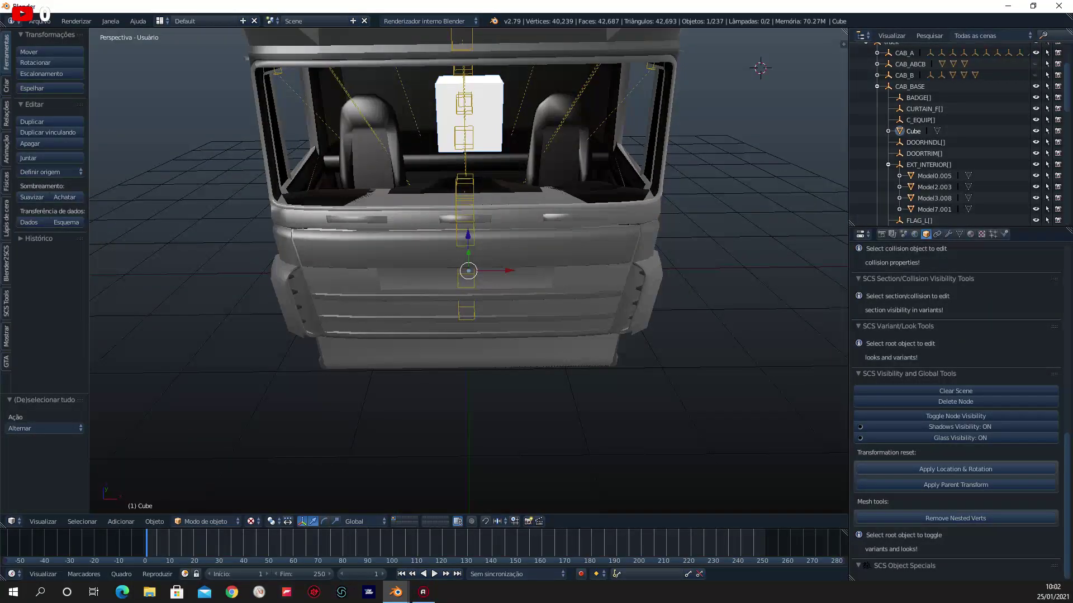
Parent the Cube to EXT_INTERIOR[], apply location and rotation with type 0, and select the interior models.
drag(913, 130, 928, 164)
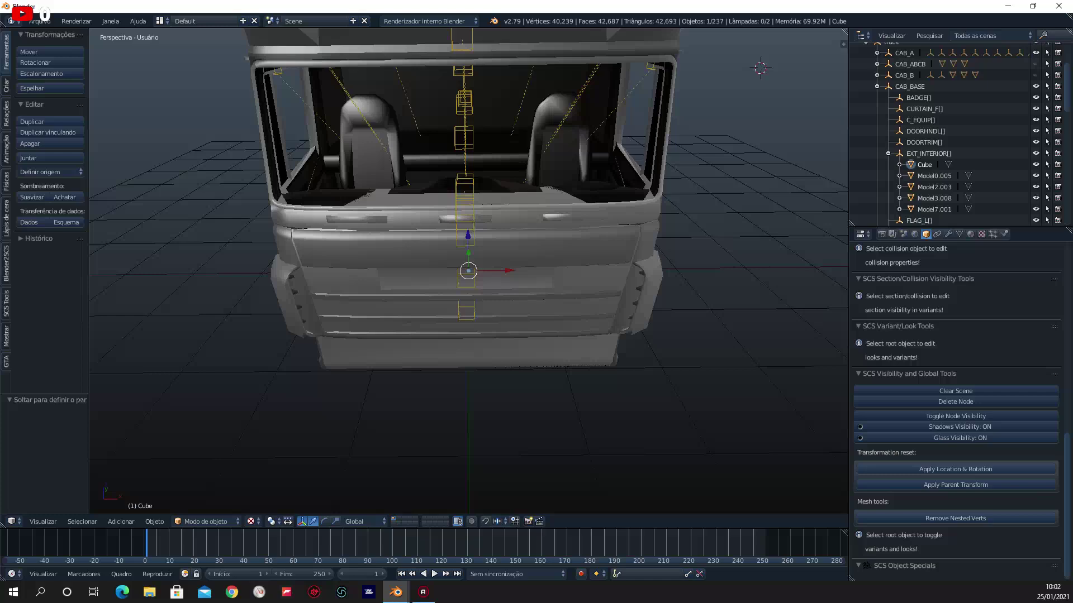
click(955, 485)
click(955, 470)
middle_drag(558, 279, 642, 268)
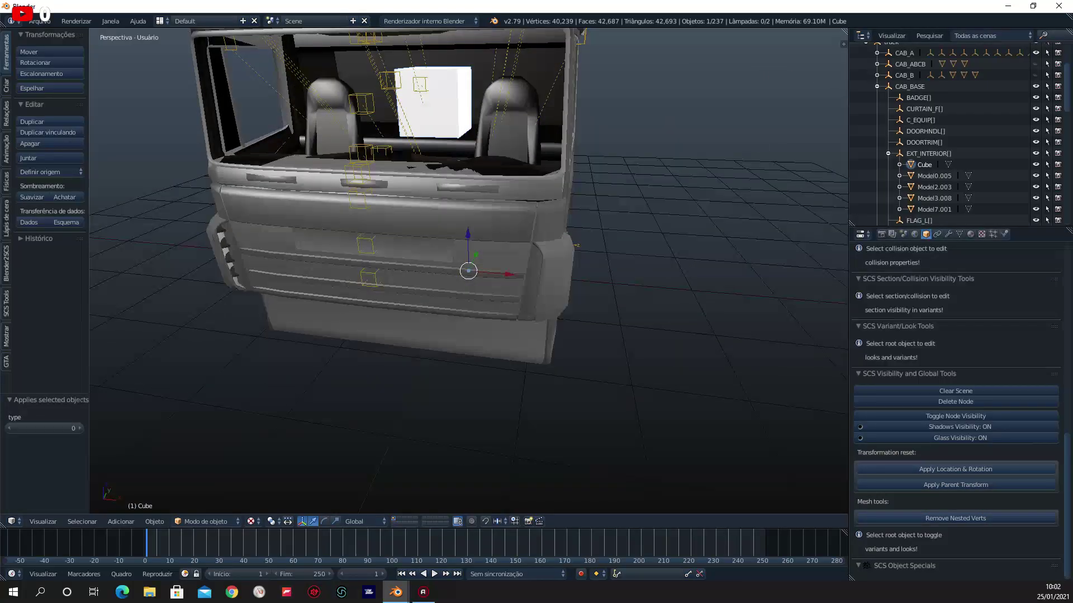
middle_drag(670, 72, 731, 55)
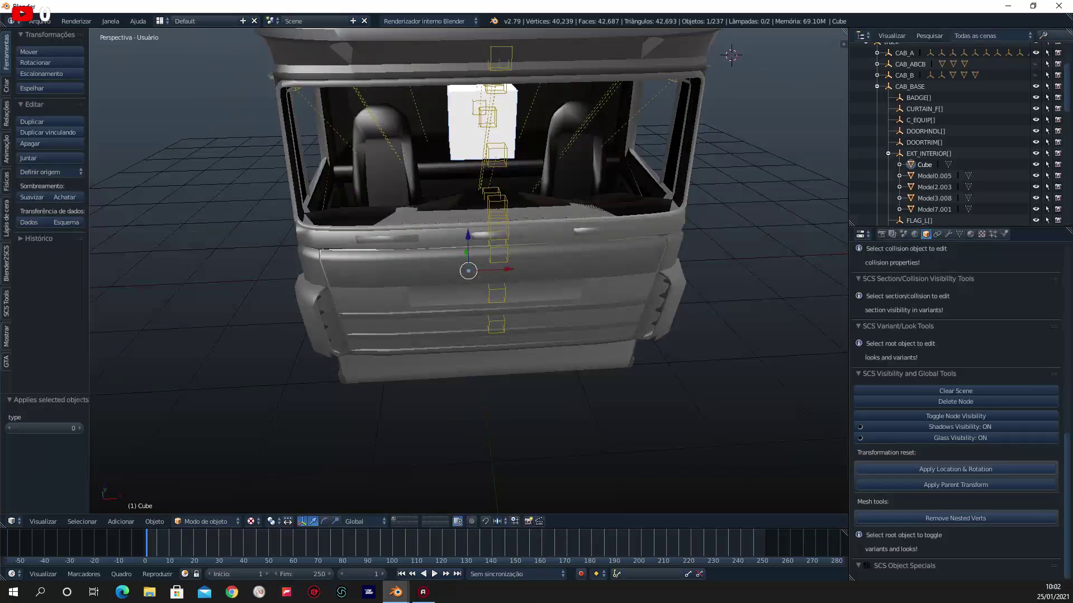
click(934, 208)
ctrl+click(934, 187)
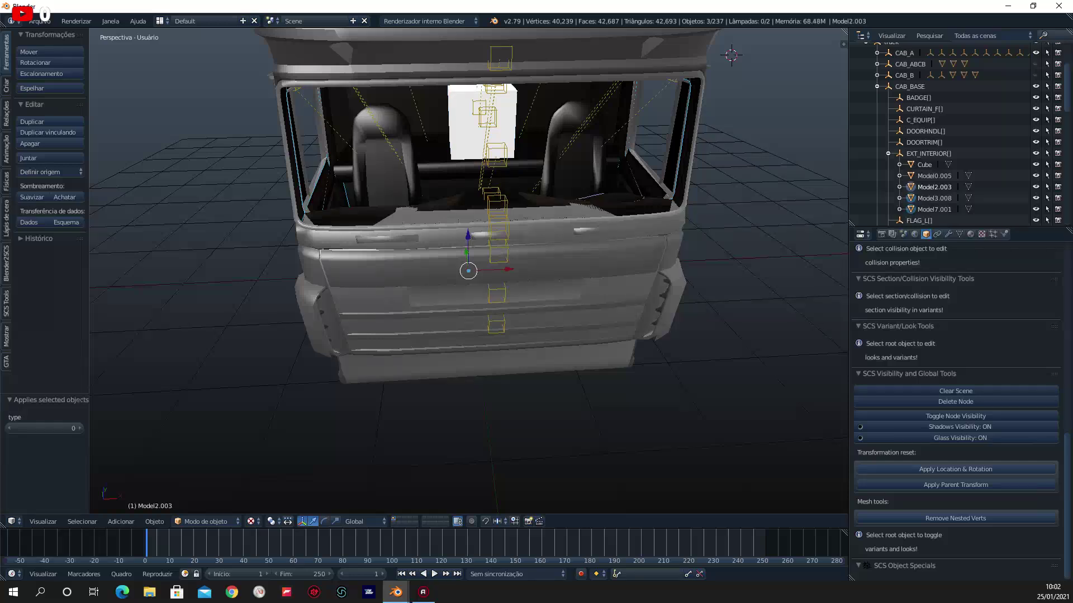
Select only the white cube, copy it with Ctrl+C and apply its location and rotation.
ctrl+click(924, 164)
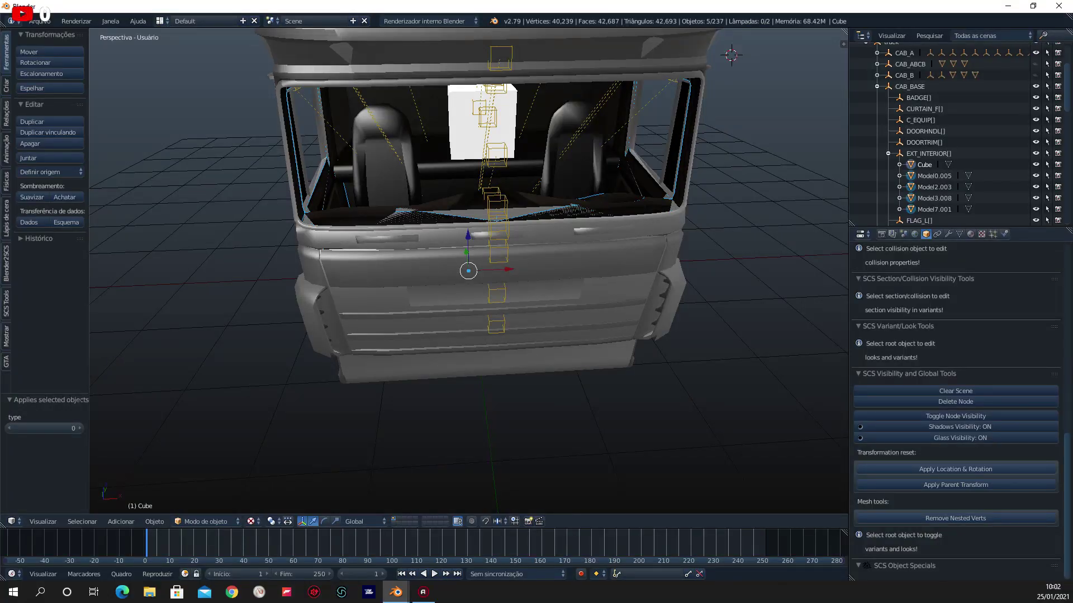
key(KP_8)
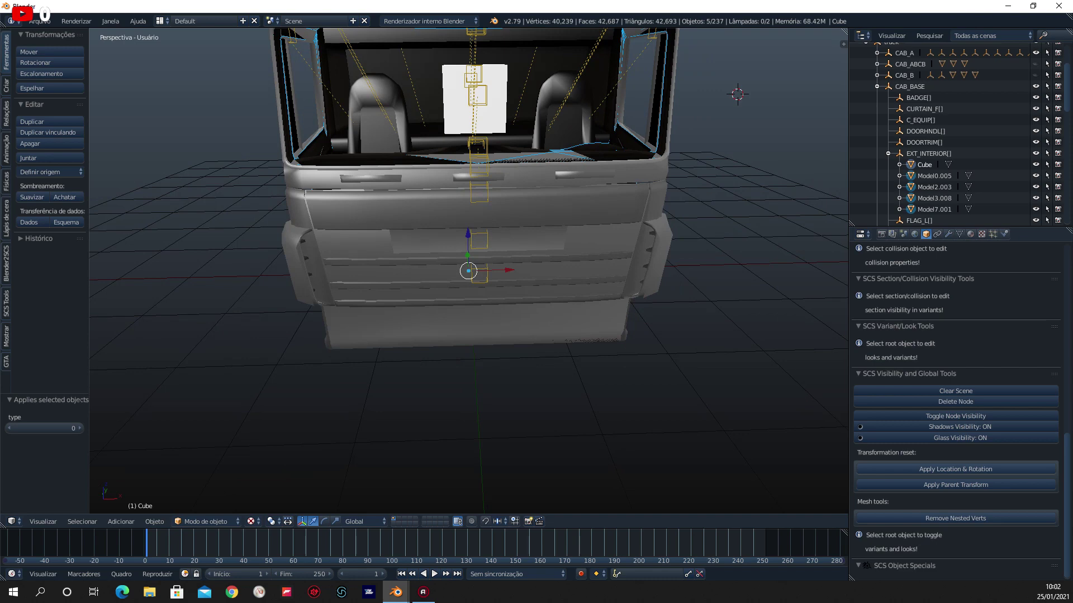
scroll(468, 271, down, 2)
key(KP_8)
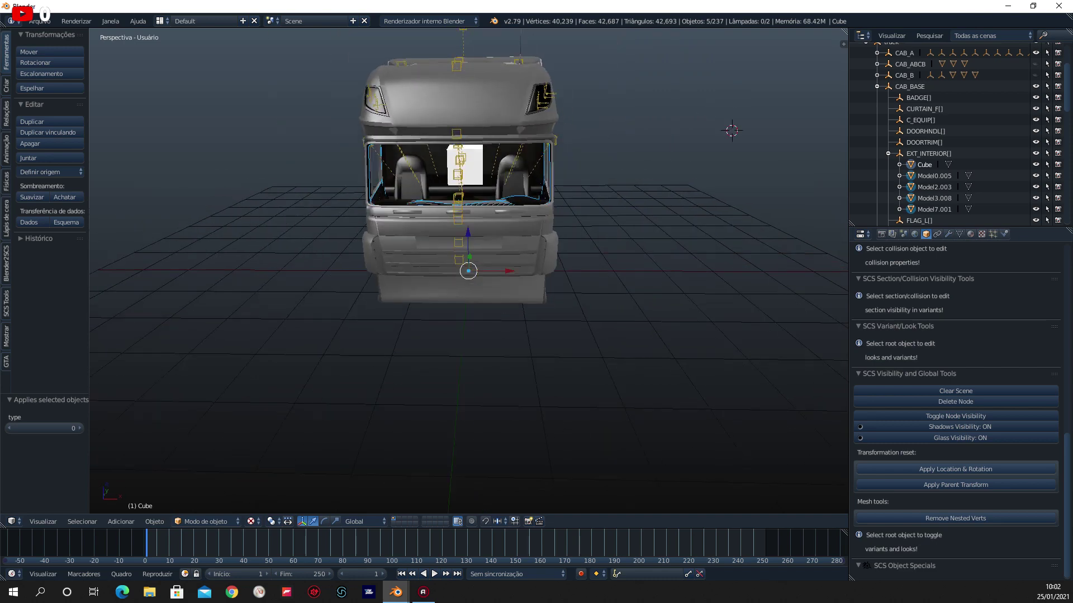
scroll(468, 271, up, 3)
scroll(468, 271, down, 1)
key(a)
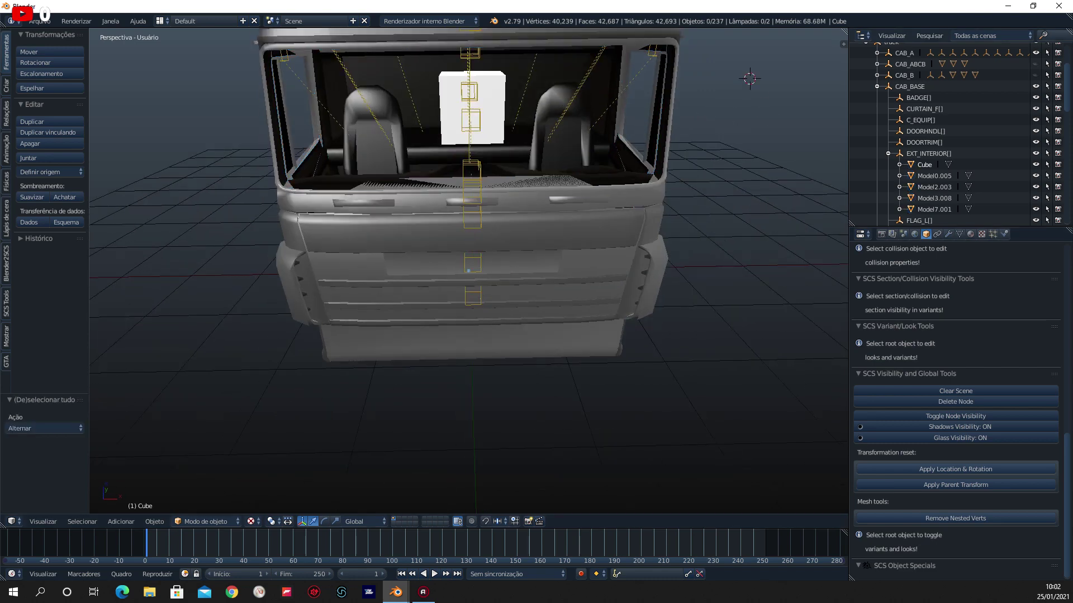
right_click(495, 105)
click(494, 105)
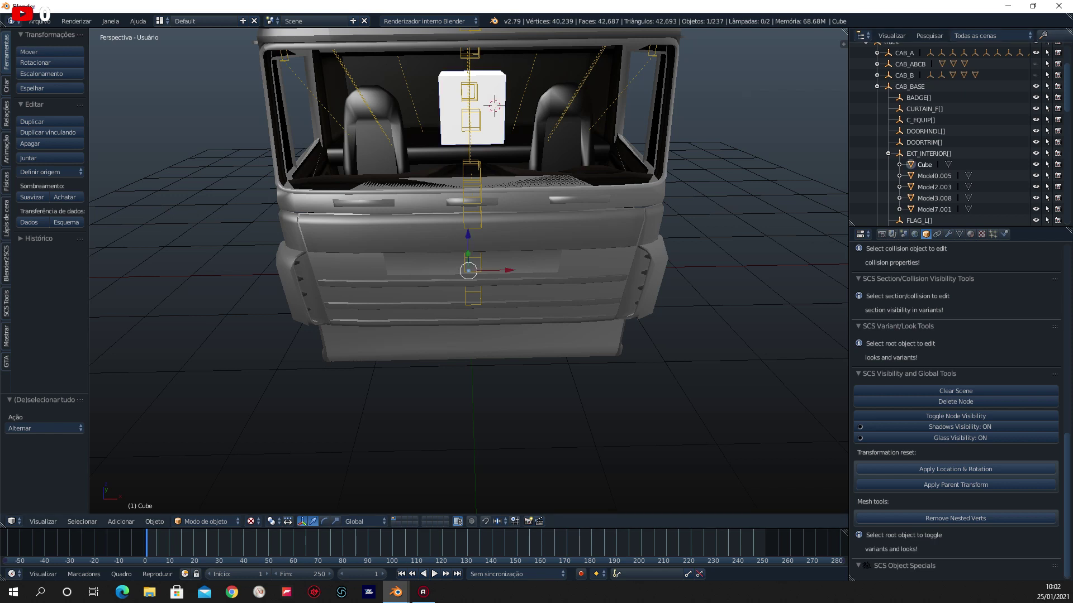
key(ctrl+c)
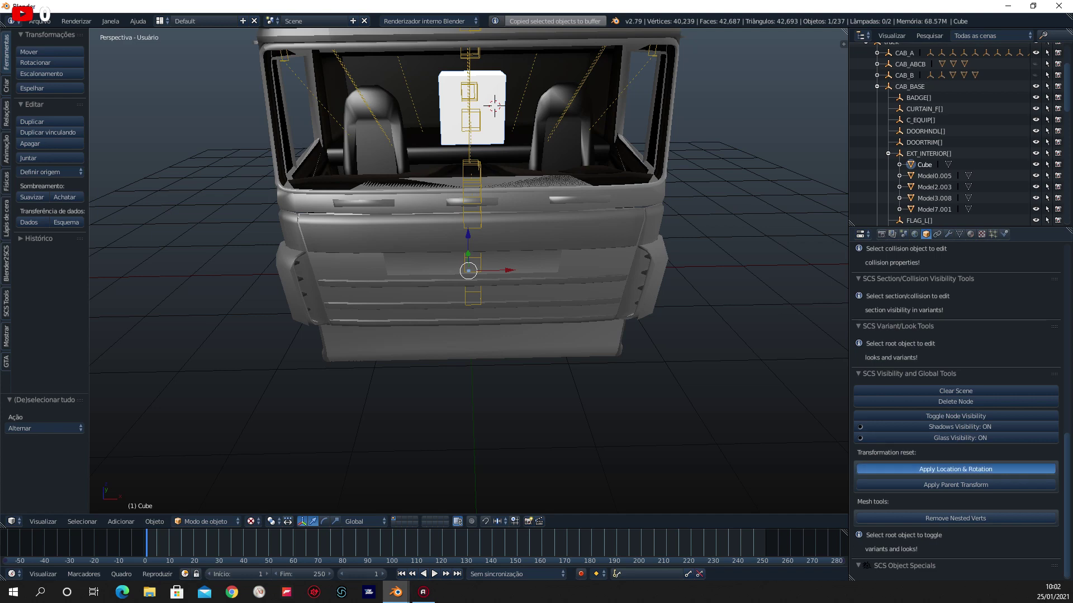
click(955, 470)
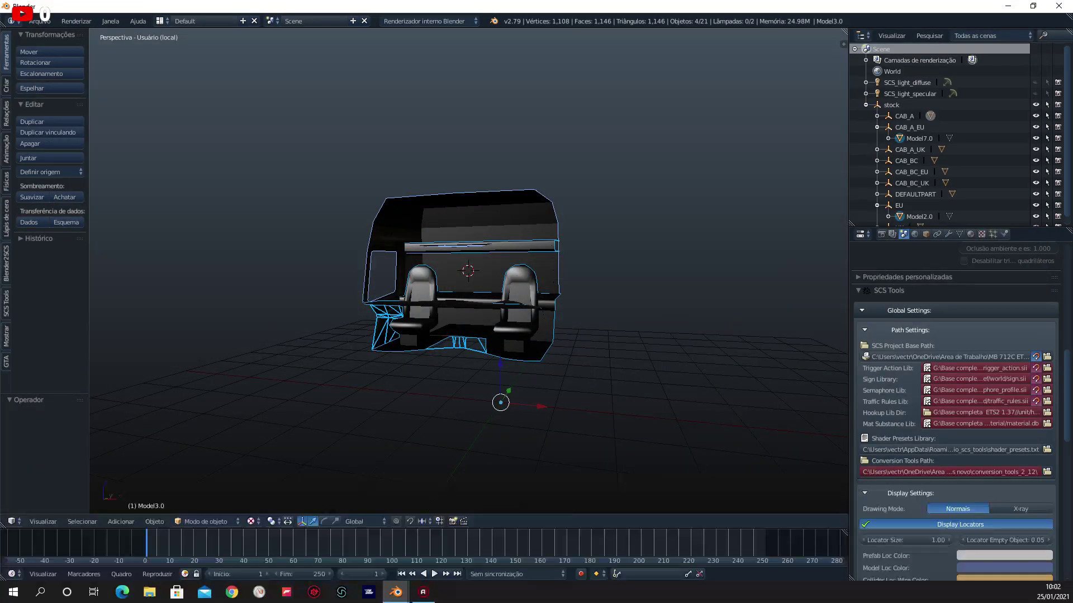
Deselect everything in the stock scene and paste the copied cube.
scroll(469, 271, up, 1)
scroll(468, 271, up, 3)
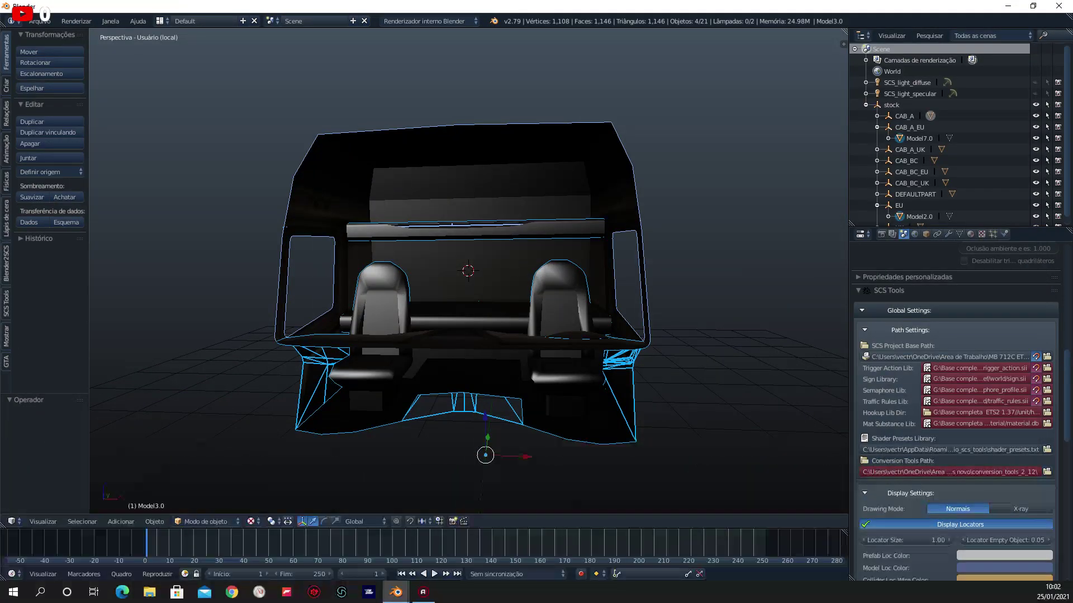
key(a)
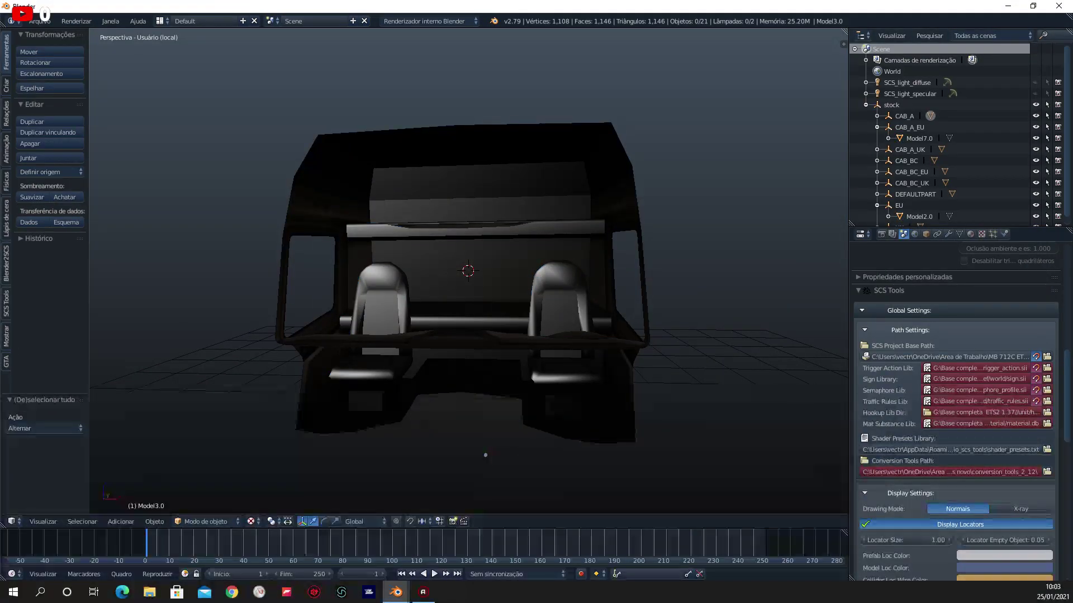
click(719, 114)
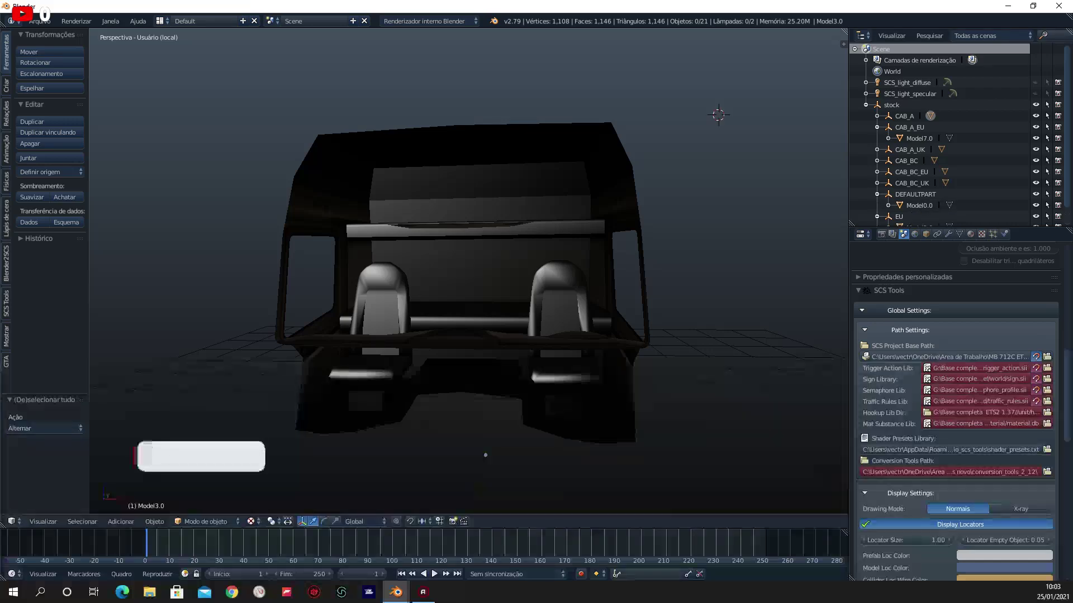
key(ctrl+v)
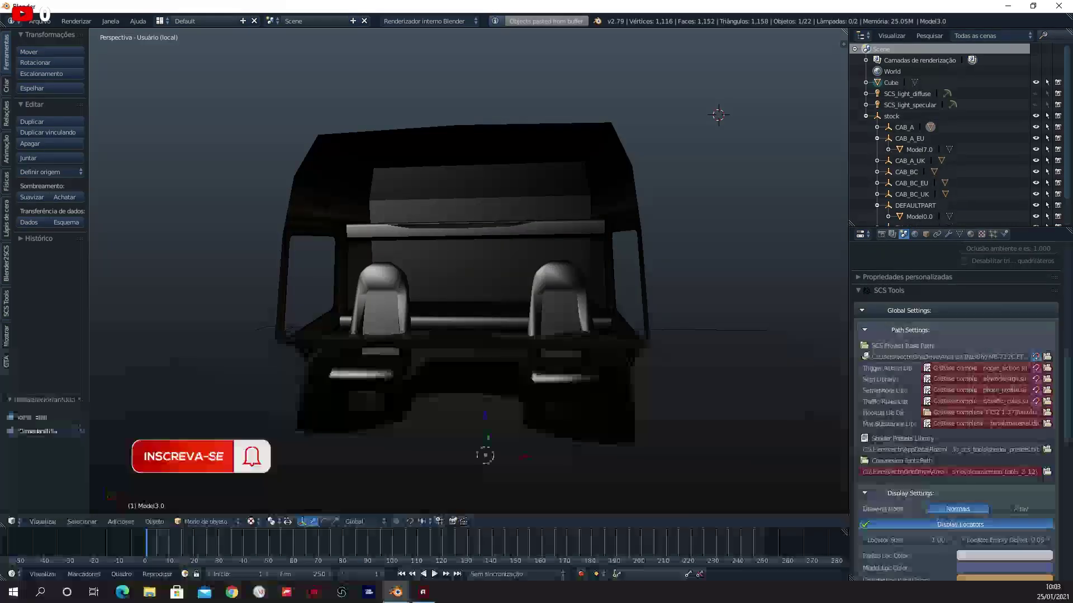
Parent the Cube under DEFAULTPART and apply its location and rotation.
drag(891, 84, 894, 158)
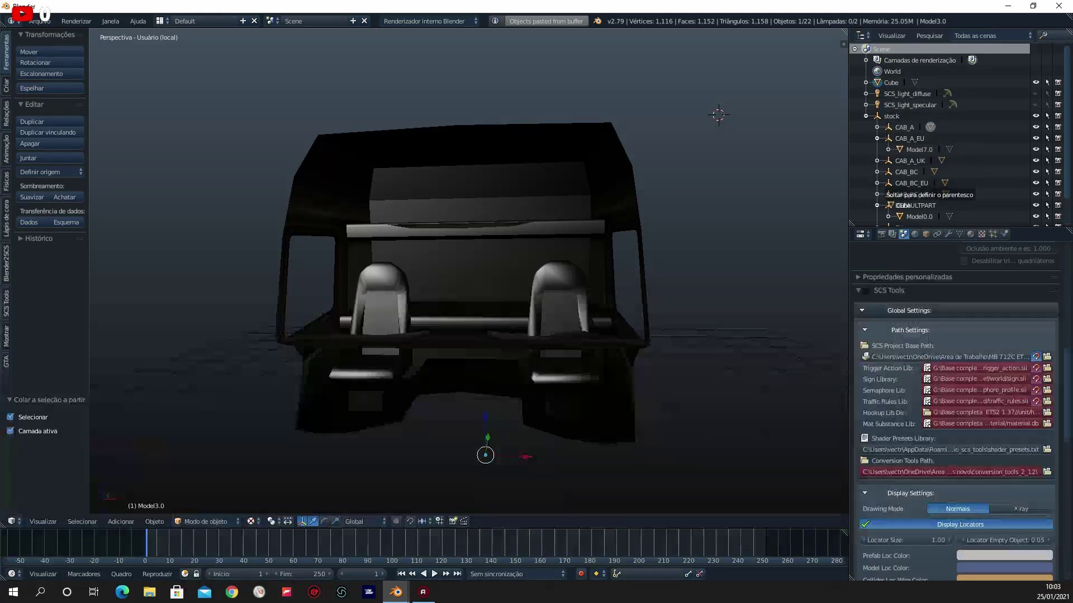
drag(894, 158, 910, 205)
click(913, 205)
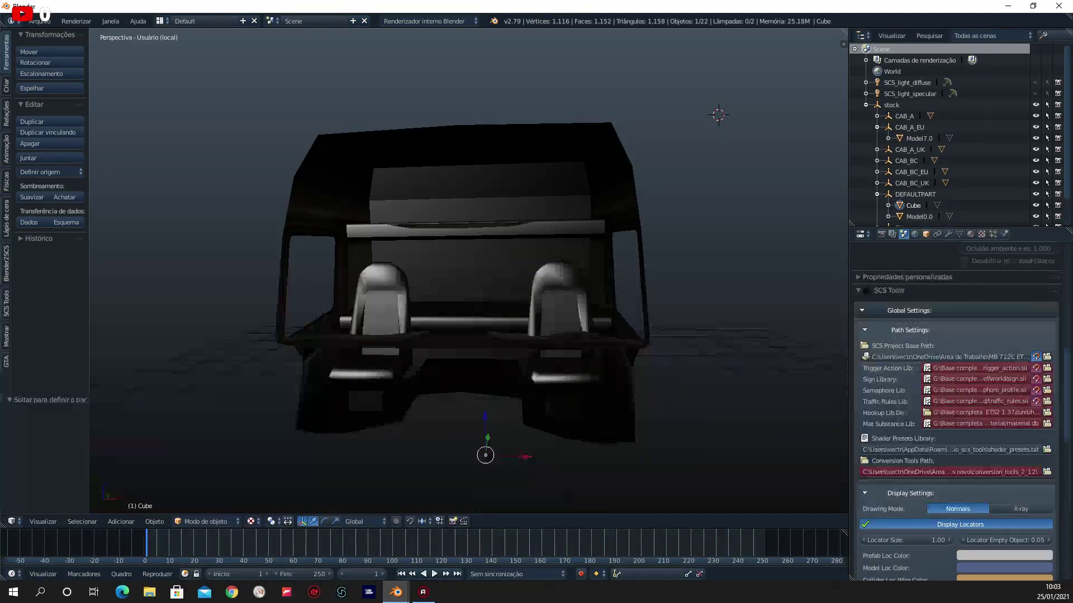
click(925, 234)
scroll(956, 447, down, 2)
scroll(955, 447, down, 5)
scroll(955, 447, down, 3)
click(956, 485)
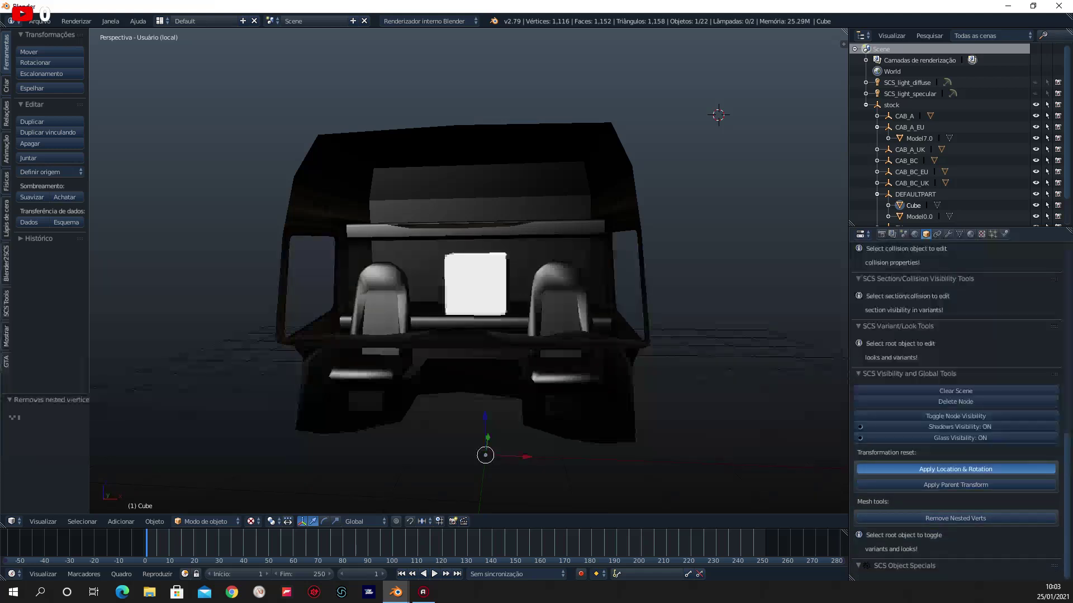
Apply the cube's transform, inspect and select it, then bring up File Explorer.
click(956, 470)
mouse_move(559, 280)
middle_down()
mouse_move(592, 313)
mouse_move(503, 318)
mouse_move(559, 324)
mouse_move(581, 369)
mouse_move(573, 382)
mouse_move(525, 363)
mouse_move(564, 377)
middle_up()
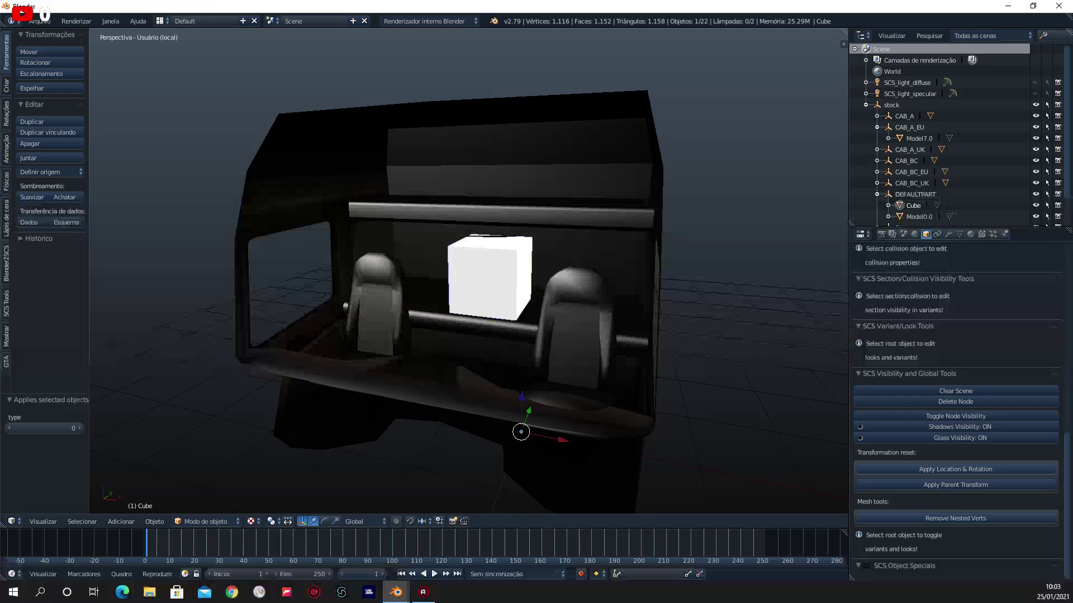
middle_drag(469, 268, 480, 262)
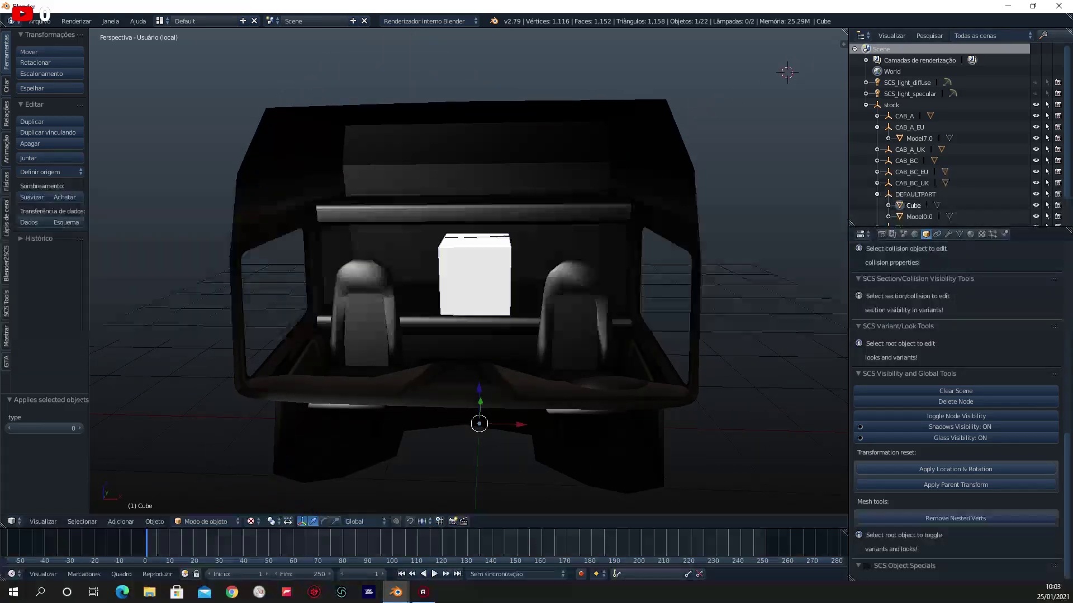
mouse_move(470, 268)
middle_down()
mouse_move(506, 263)
mouse_move(486, 265)
middle_up()
right_click(472, 277)
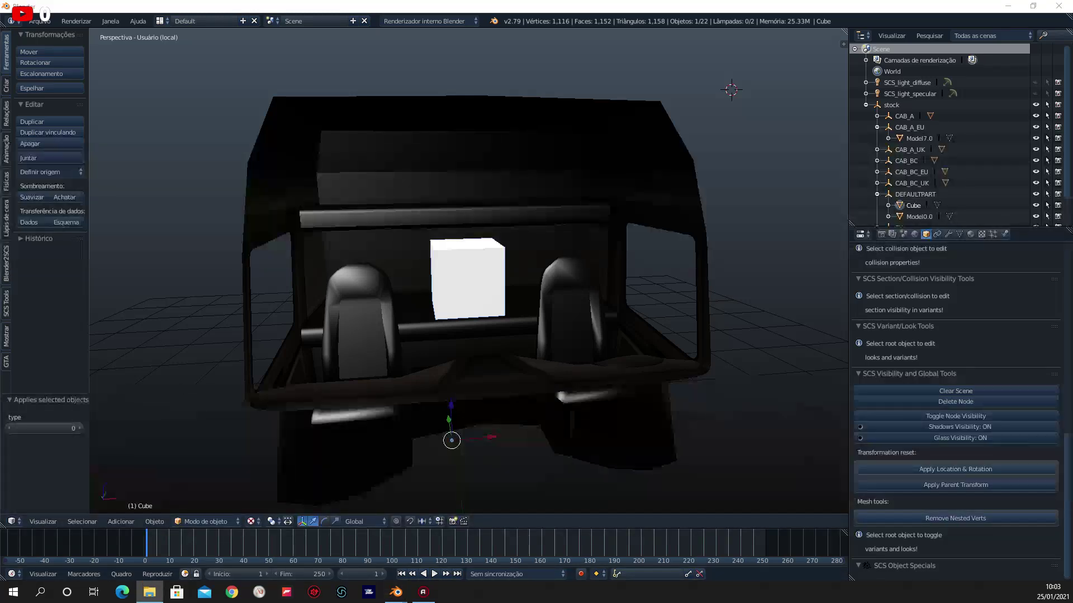
click(149, 591)
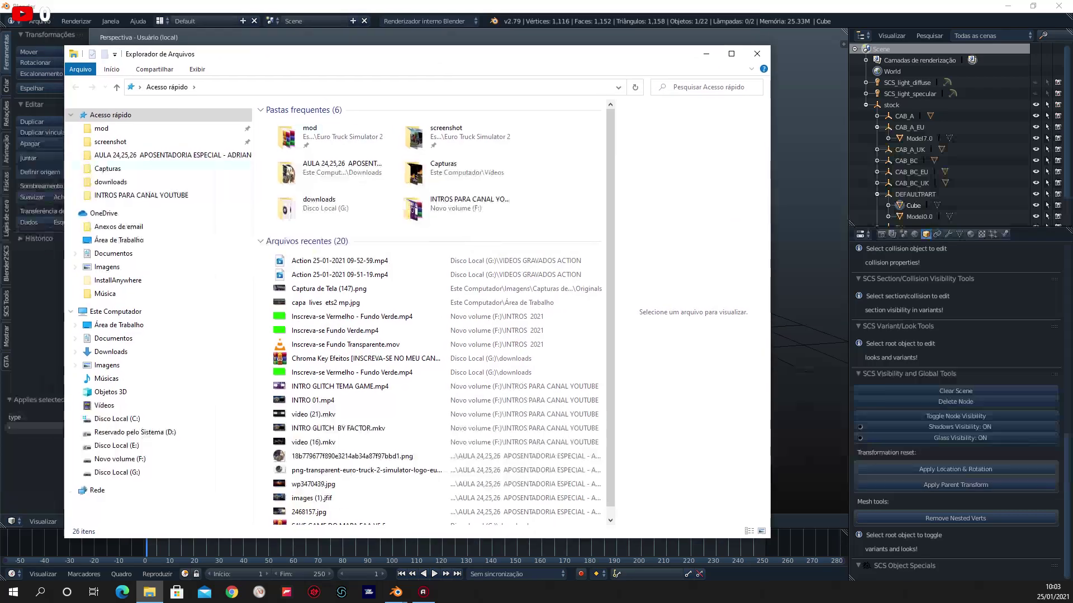
Create a Desktop folder named 'exterior daf teste' and minimize Explorer back to Blender.
click(119, 240)
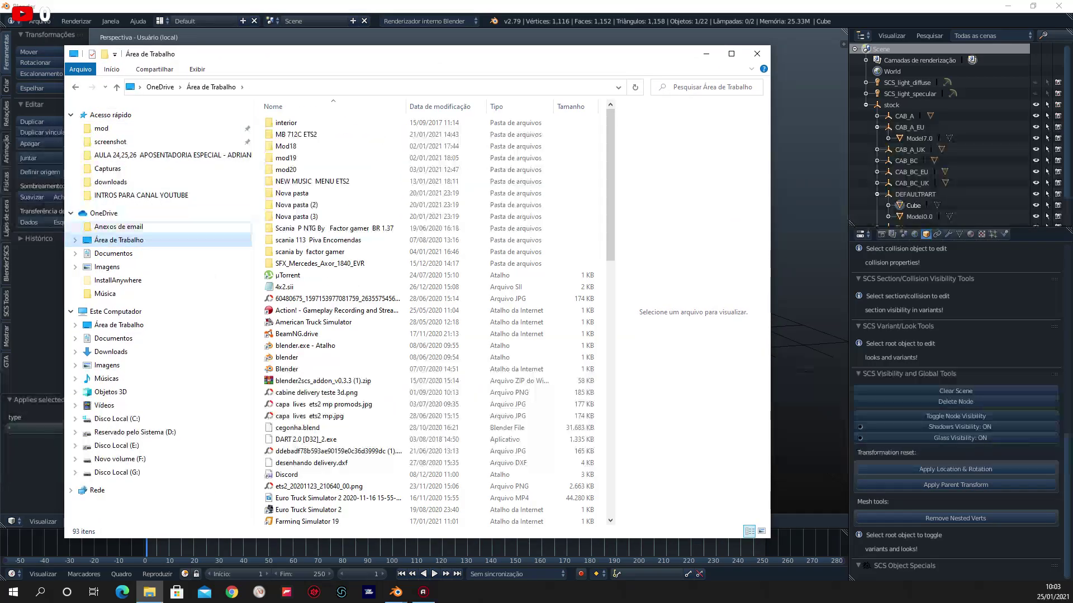
key(ctrl+shift+n)
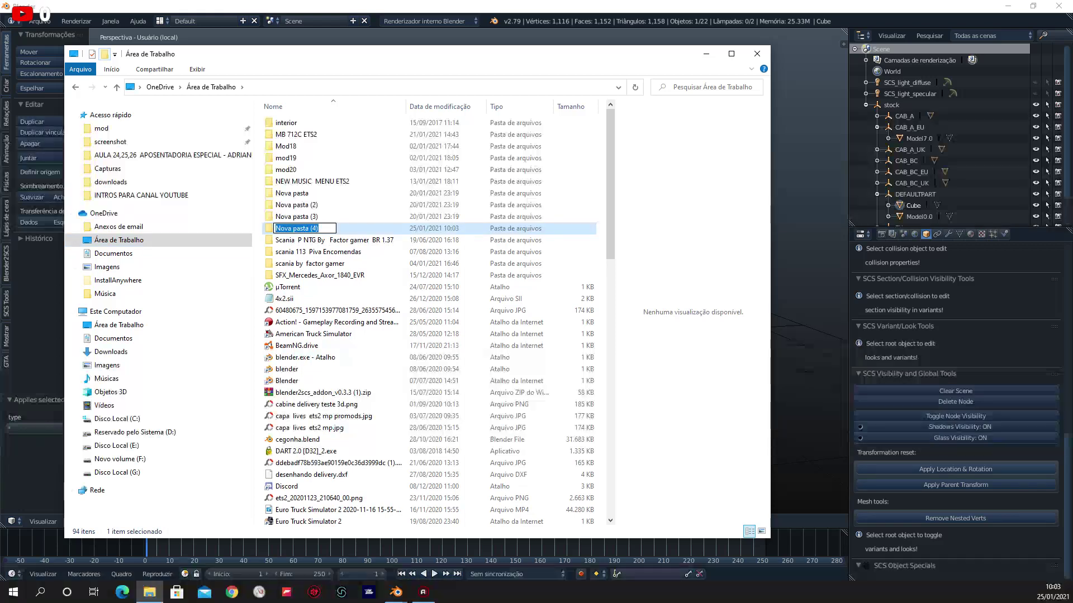
text(exter)
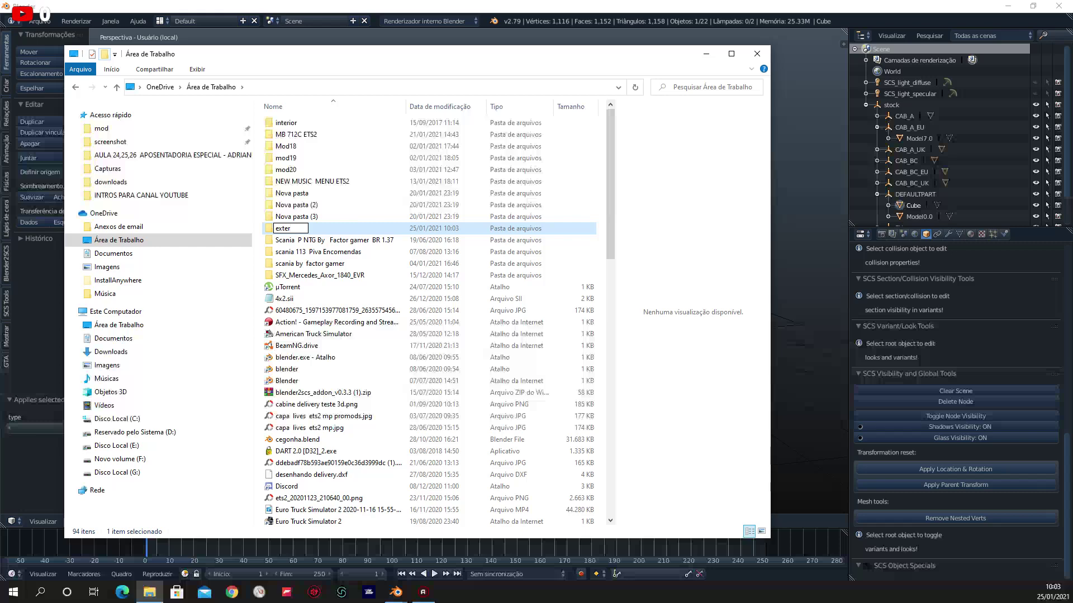
text(ior da)
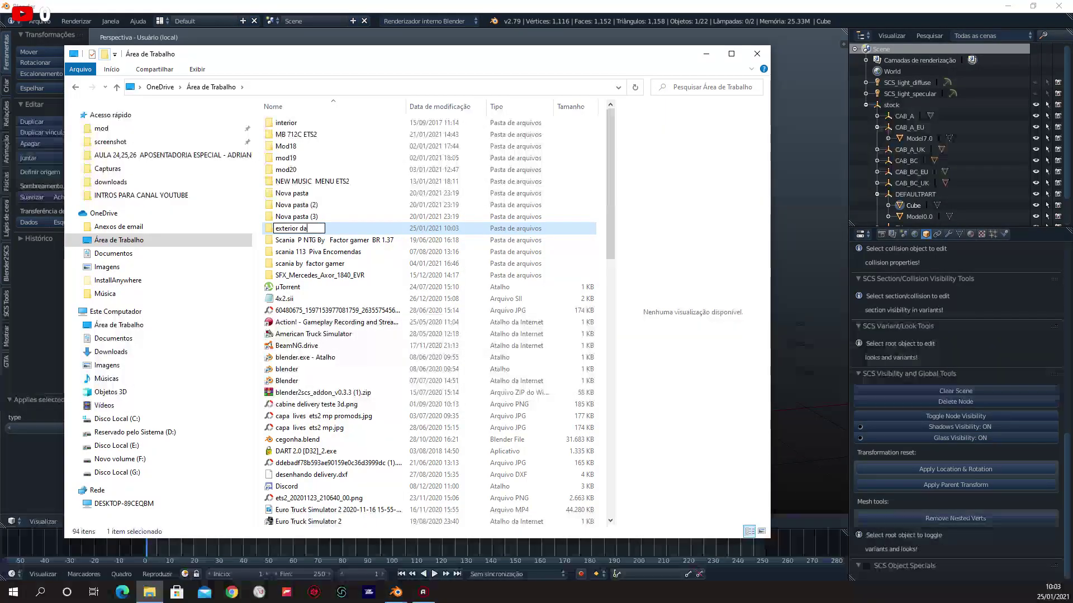
text(f)
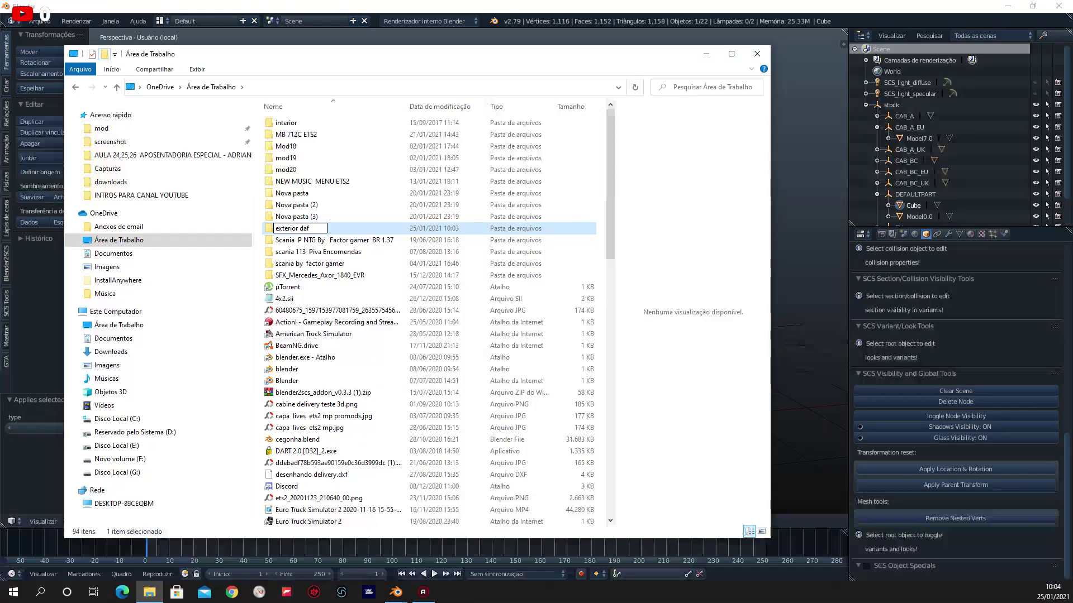
text( teste)
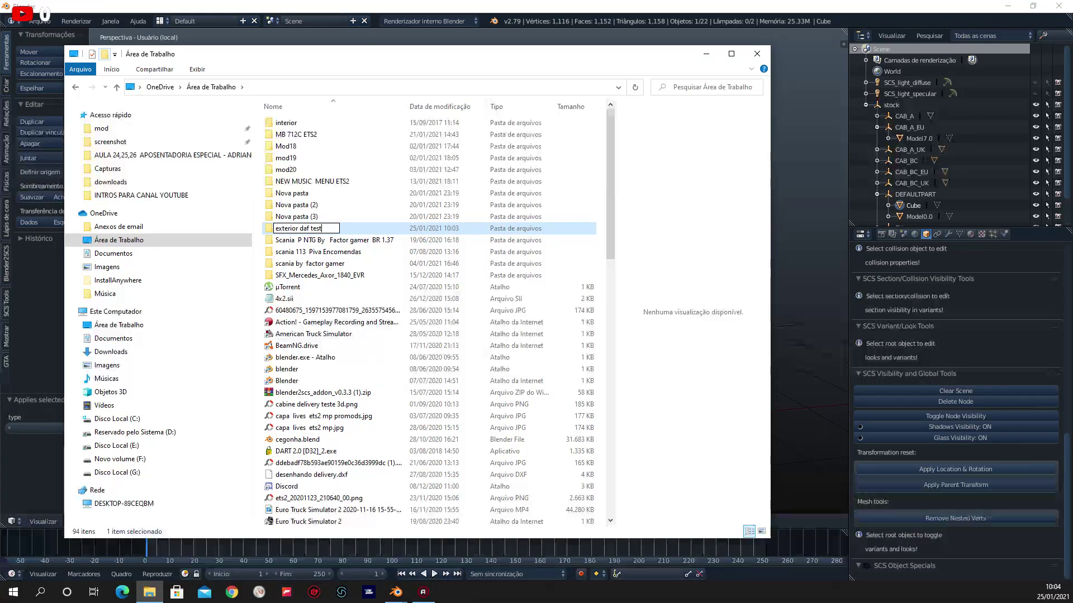
key(Return)
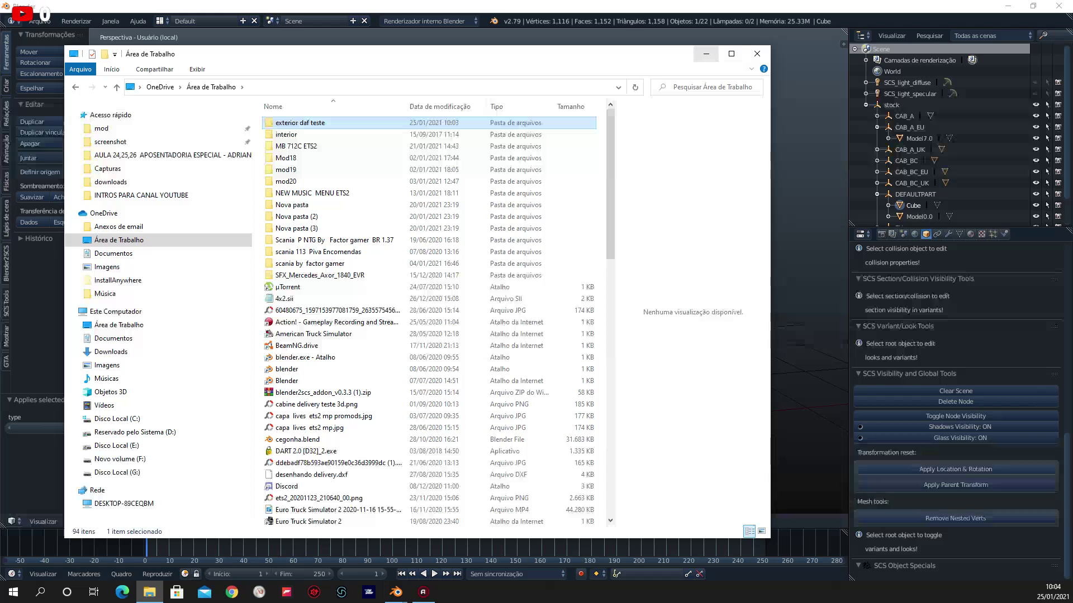
click(706, 54)
middle_drag(469, 268, 447, 274)
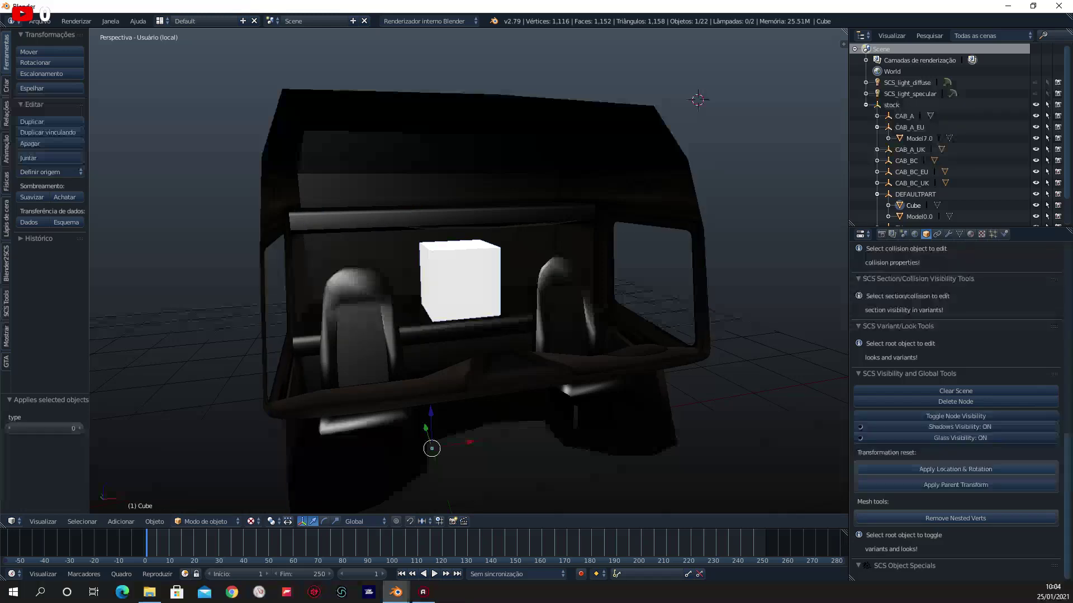
Convert the Cube to a mesh and add a UV map in its Mesh Data settings.
click(120, 521)
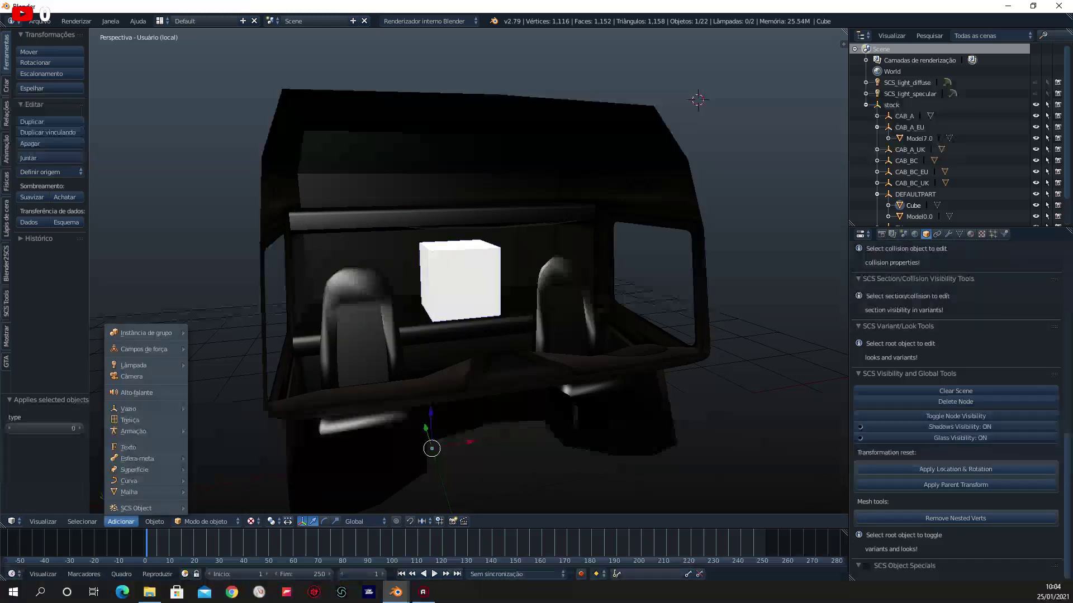
key(Escape)
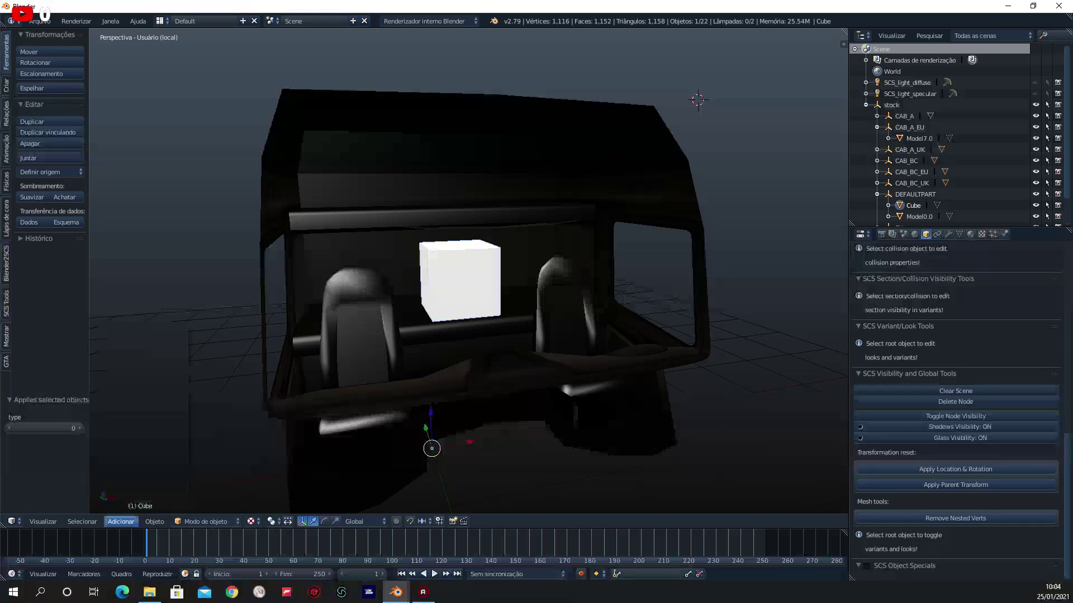
click(155, 521)
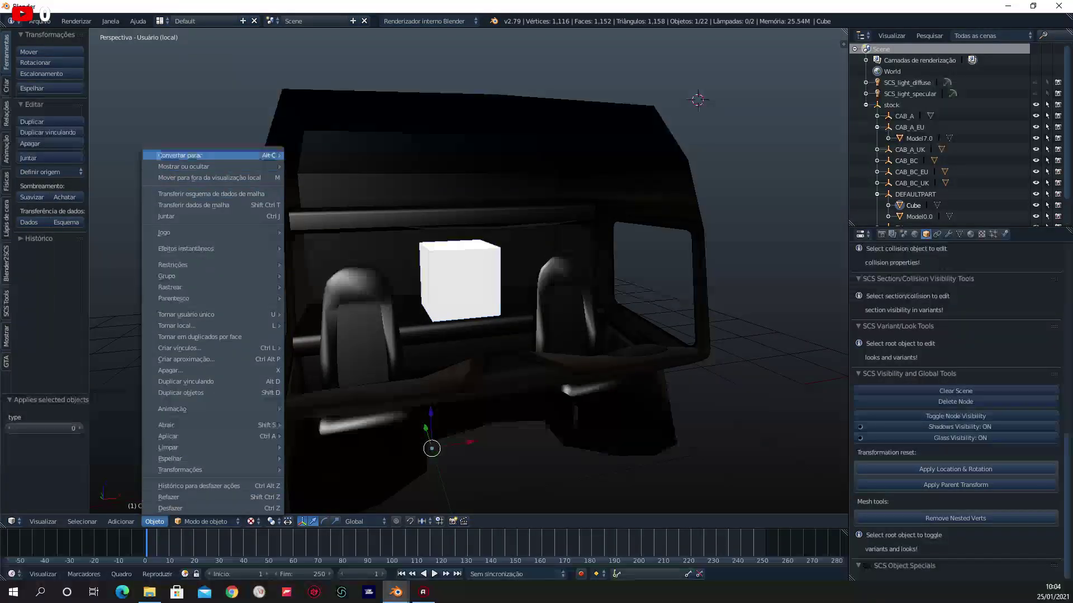
mouse_move(179, 156)
click(335, 167)
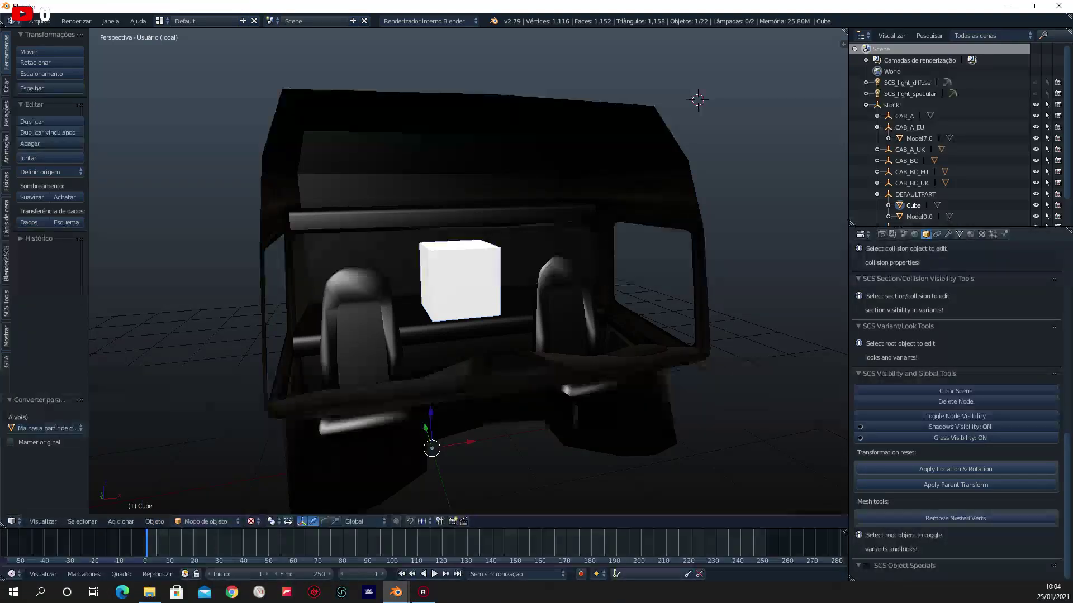
click(959, 234)
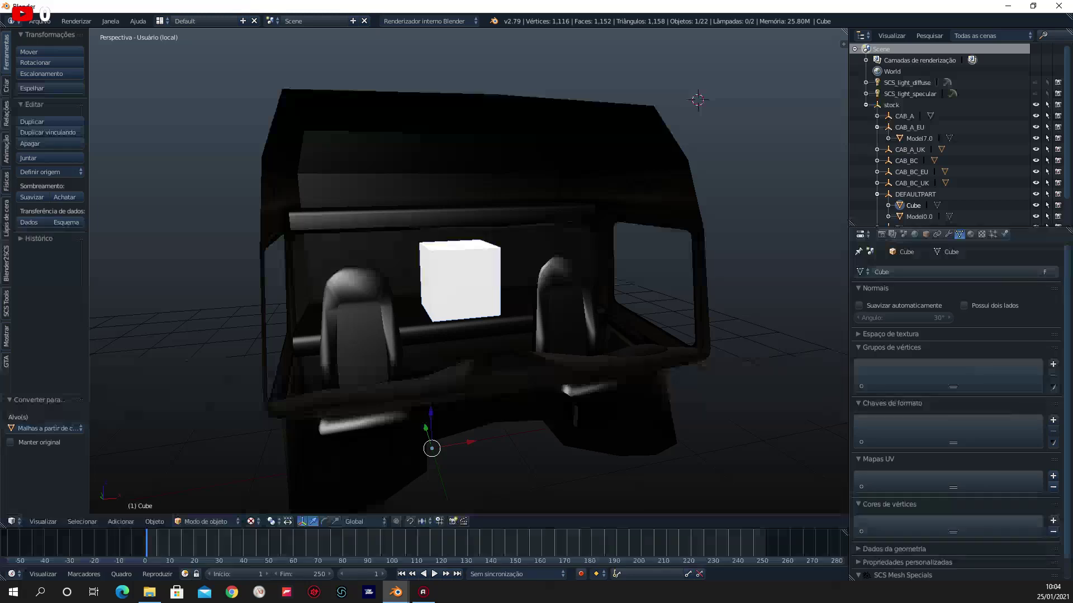
click(1053, 476)
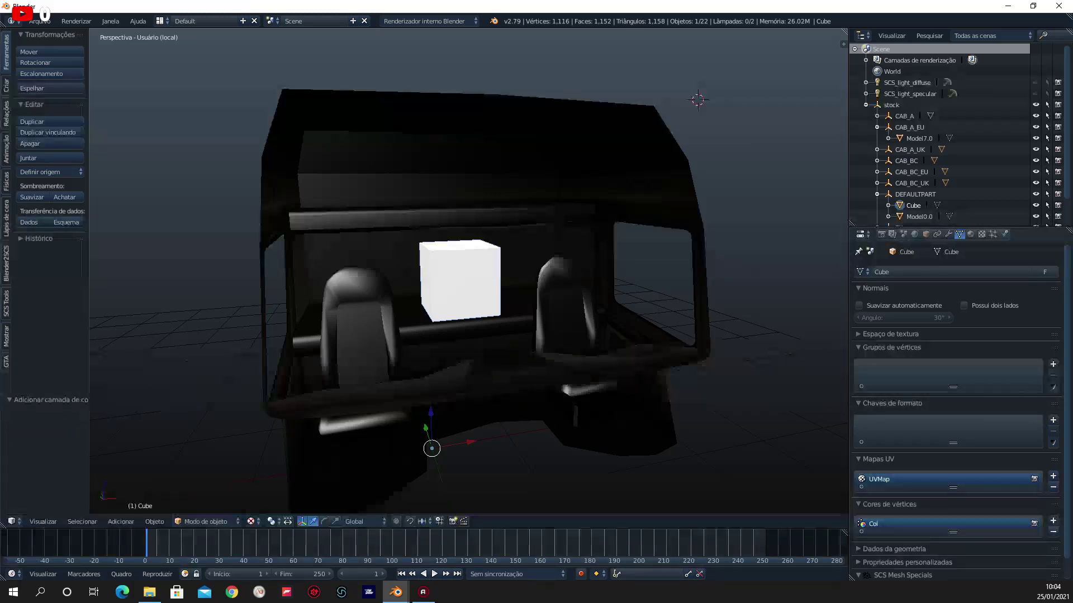
click(971, 234)
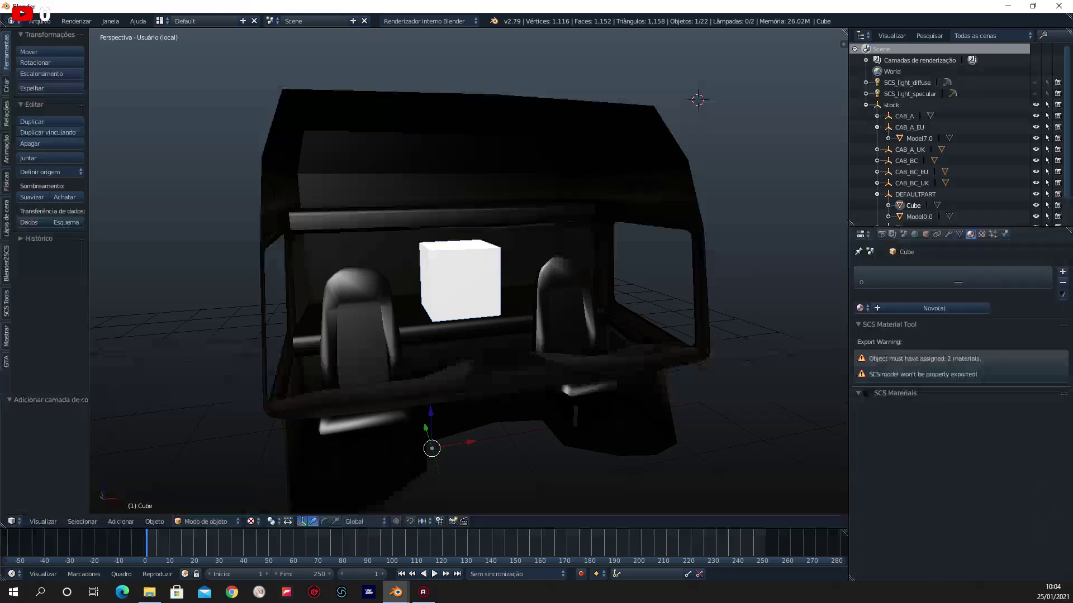
Add two material slots and assign the textured 7c5a… material to the first.
click(1063, 272)
click(1063, 271)
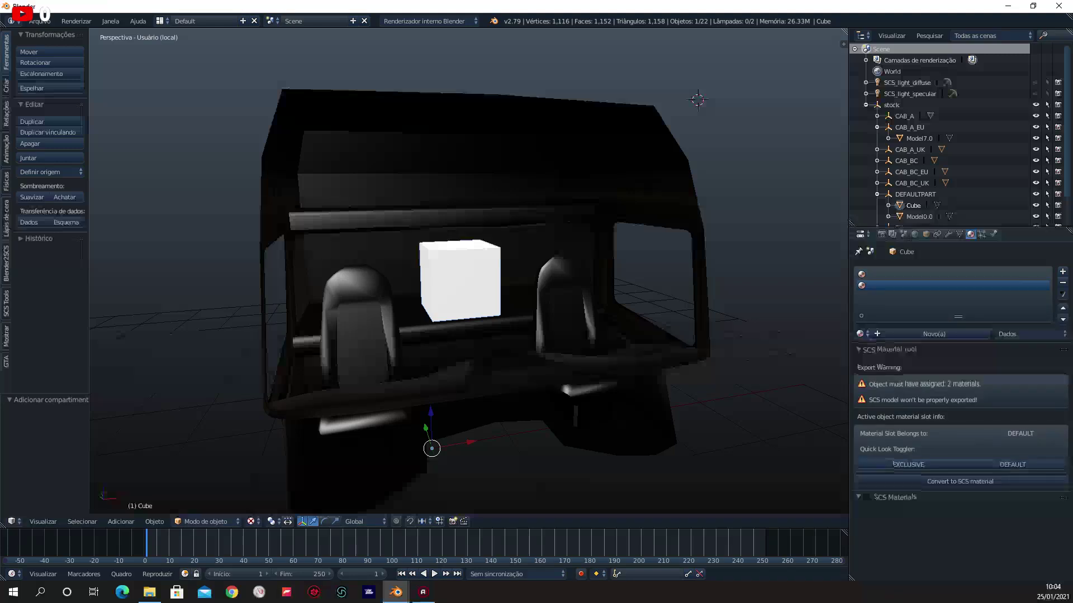
click(922, 275)
click(860, 334)
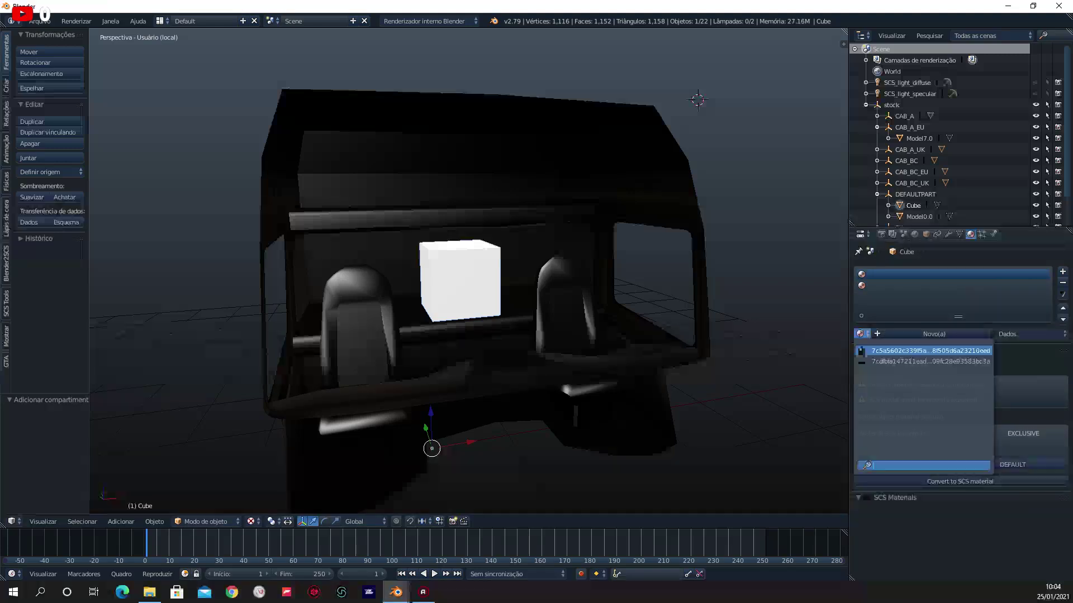
click(921, 351)
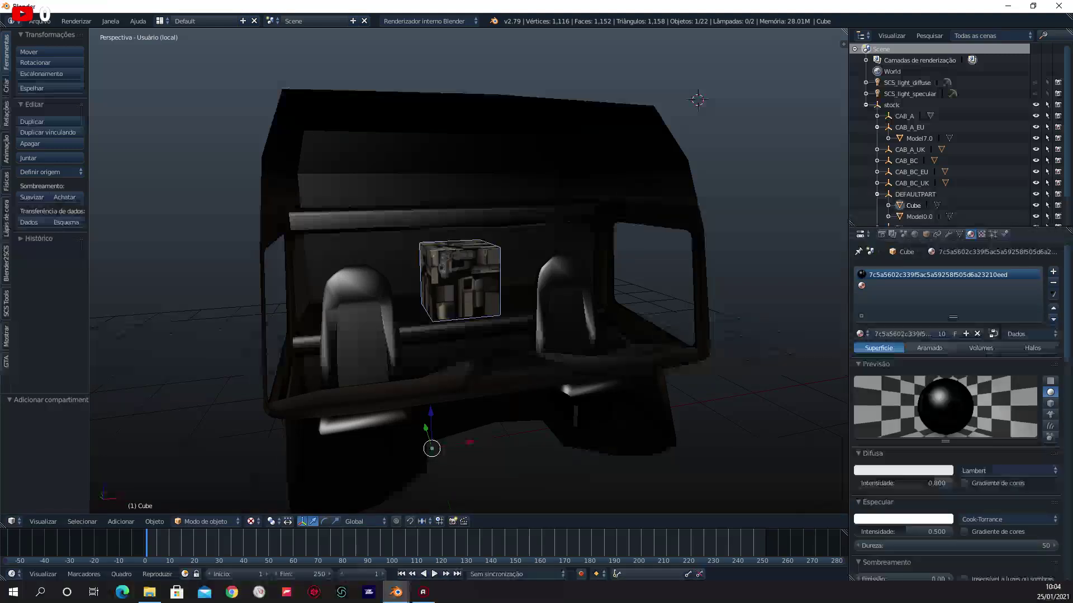
Assign the same 7c5a… material to the second slot and inspect the textured cube.
click(922, 285)
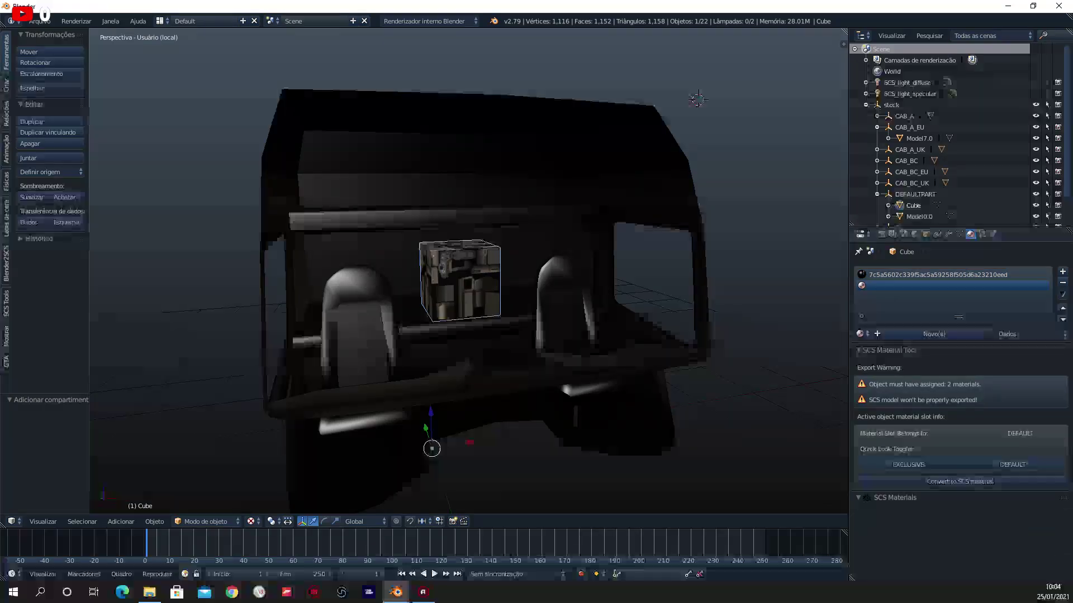
click(860, 334)
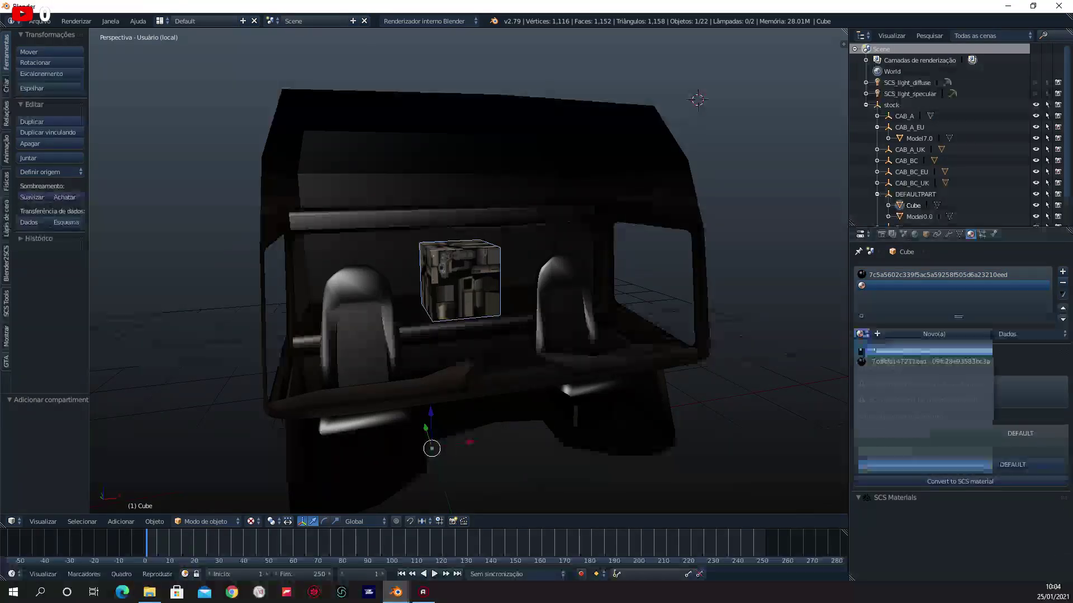
click(922, 351)
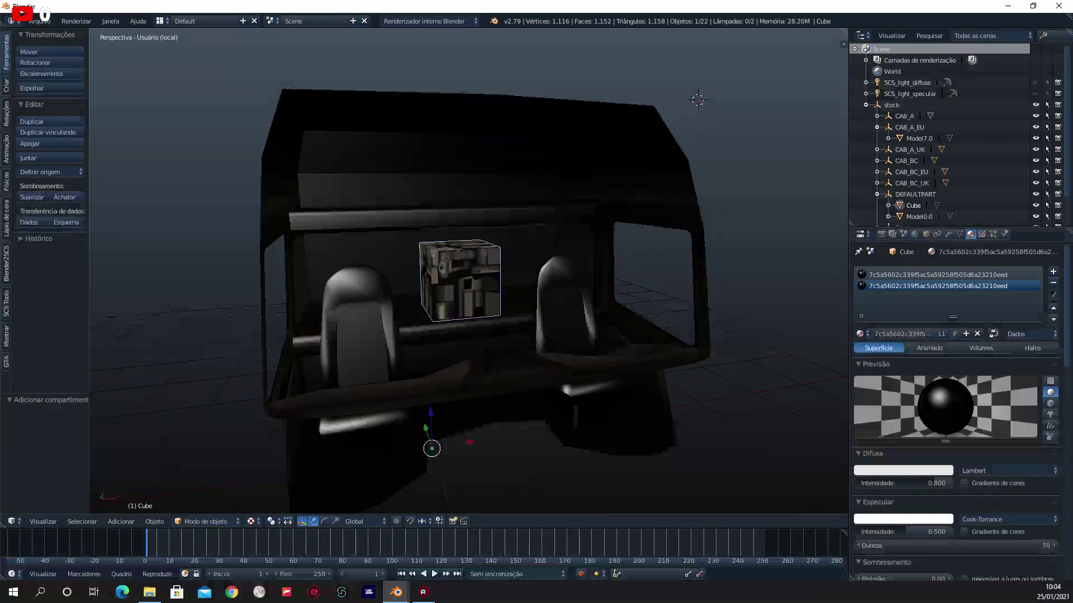
mouse_move(470, 279)
middle_down()
mouse_move(570, 268)
mouse_move(481, 263)
middle_up()
key(a)
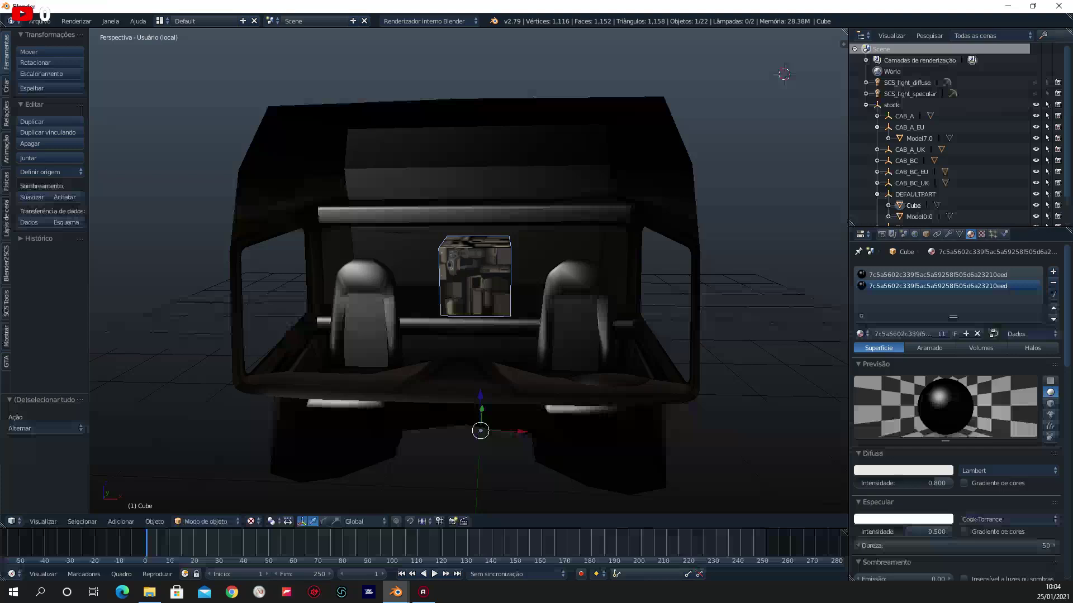
Rename the Cube object to 'Modal0.23'.
double_click(911, 205)
text(M)
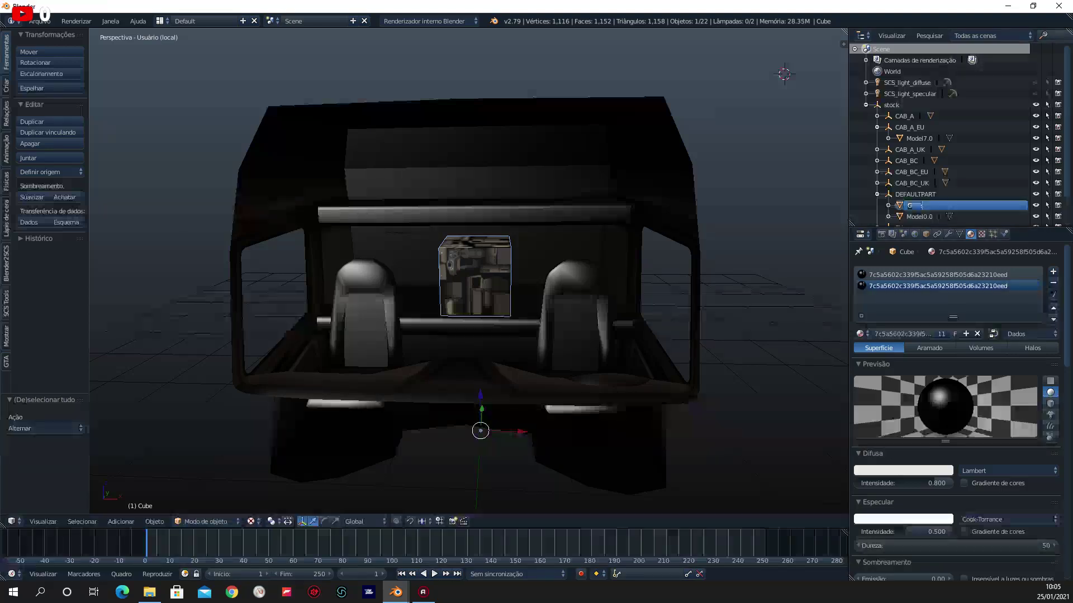
text(odal)
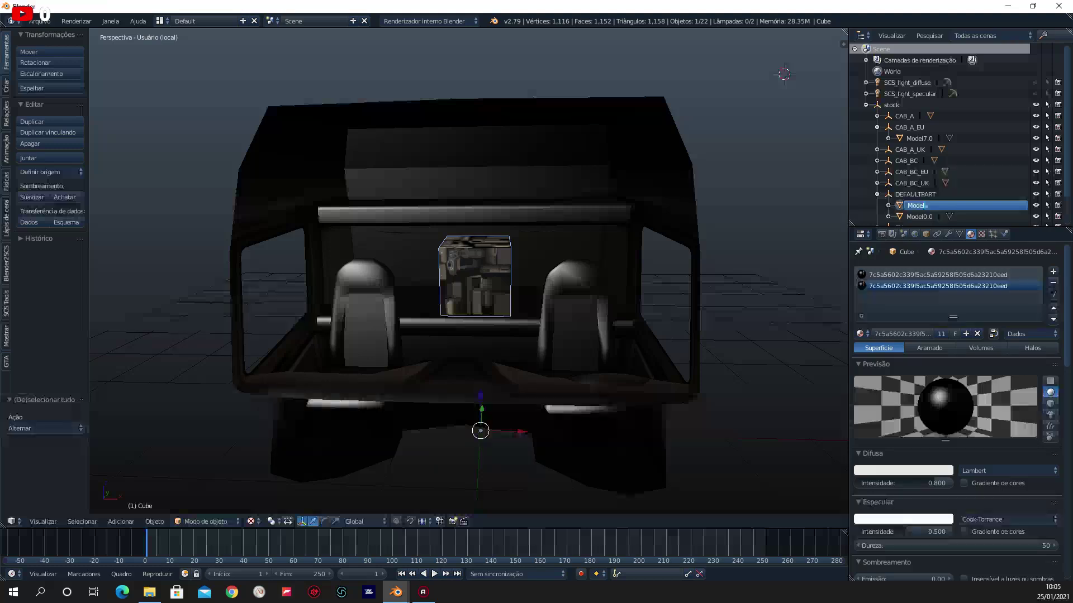
text(0.)
text(23)
key(Return)
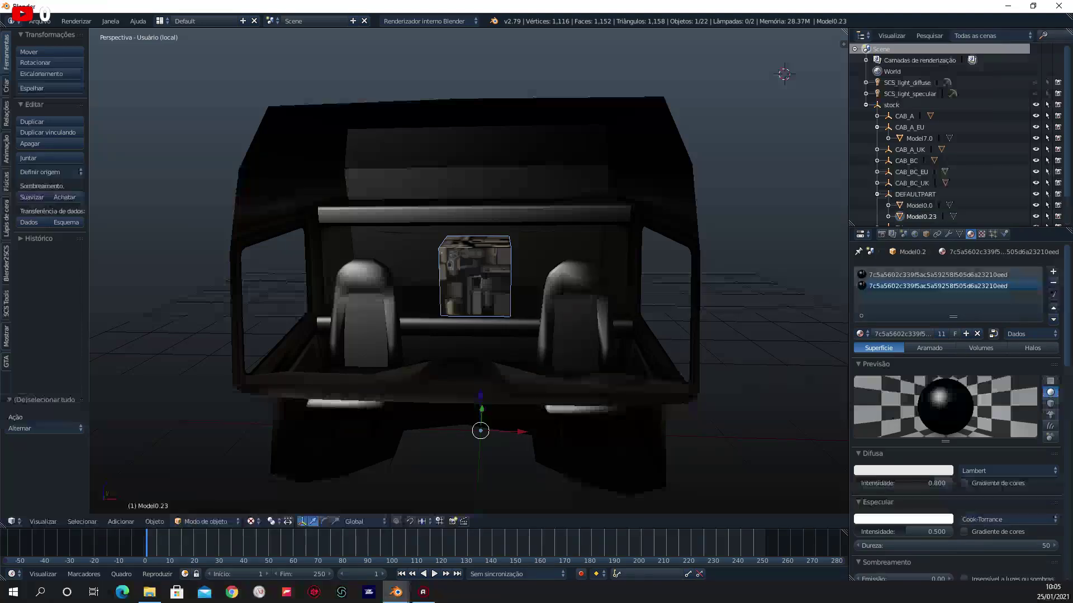
Add a Triangulate modifier to the cube and apply it.
scroll(949, 134, down, 2)
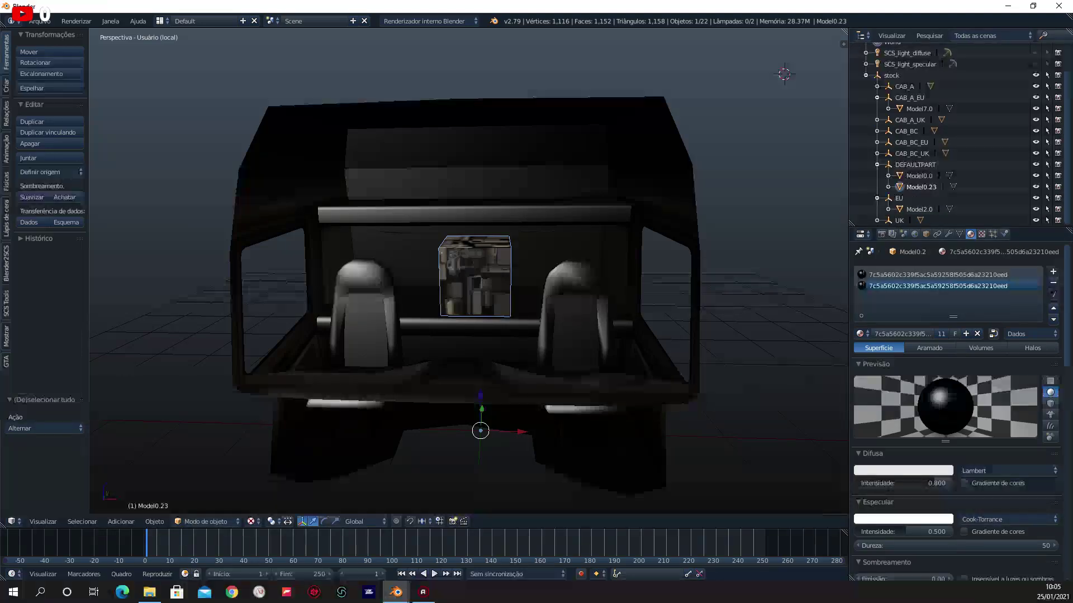
click(948, 234)
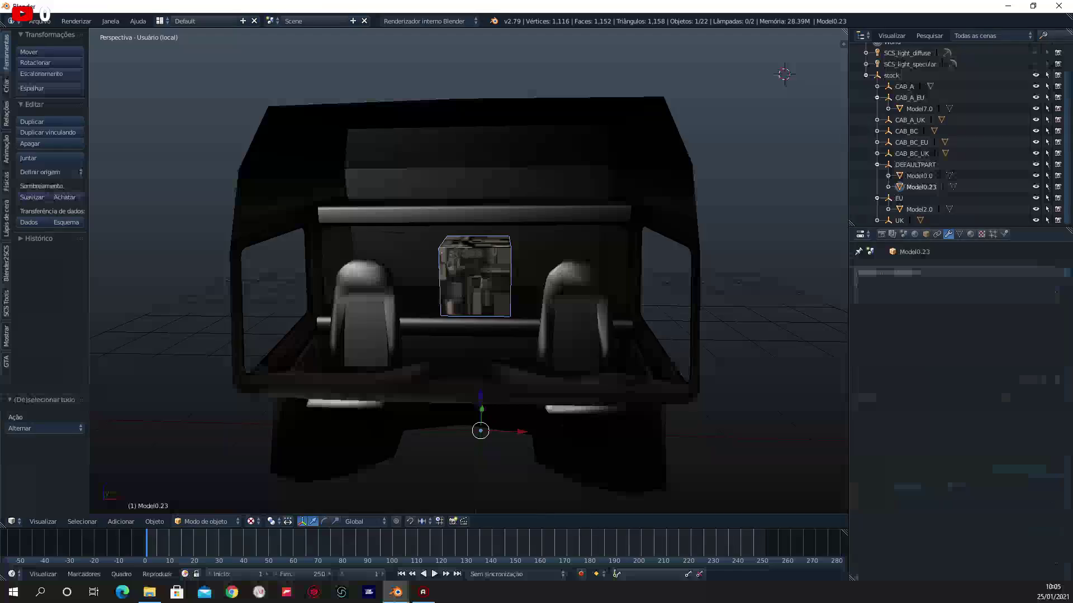
click(895, 272)
click(827, 469)
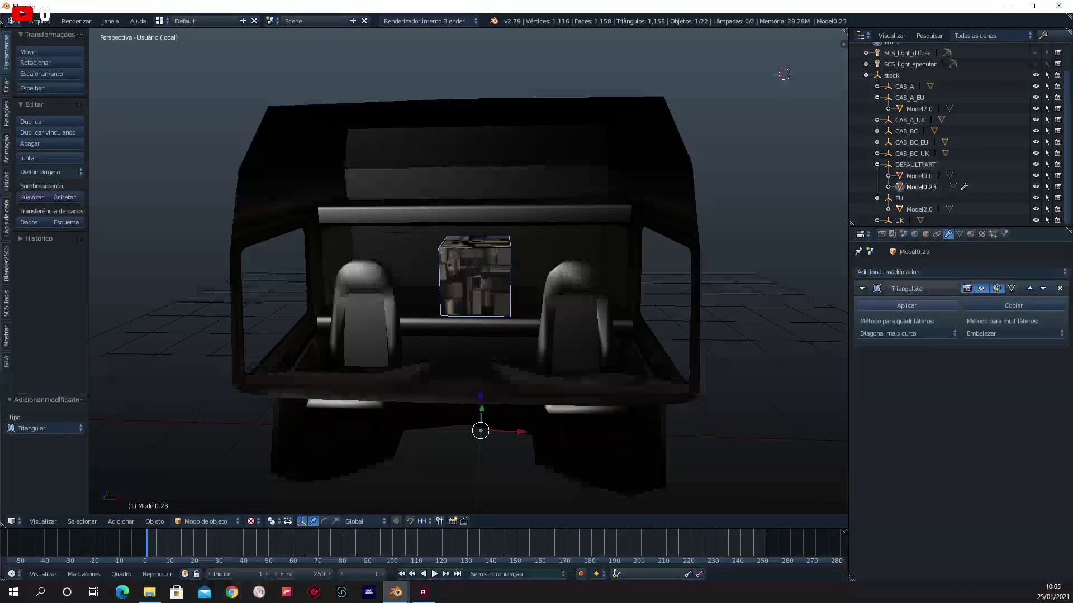
click(906, 305)
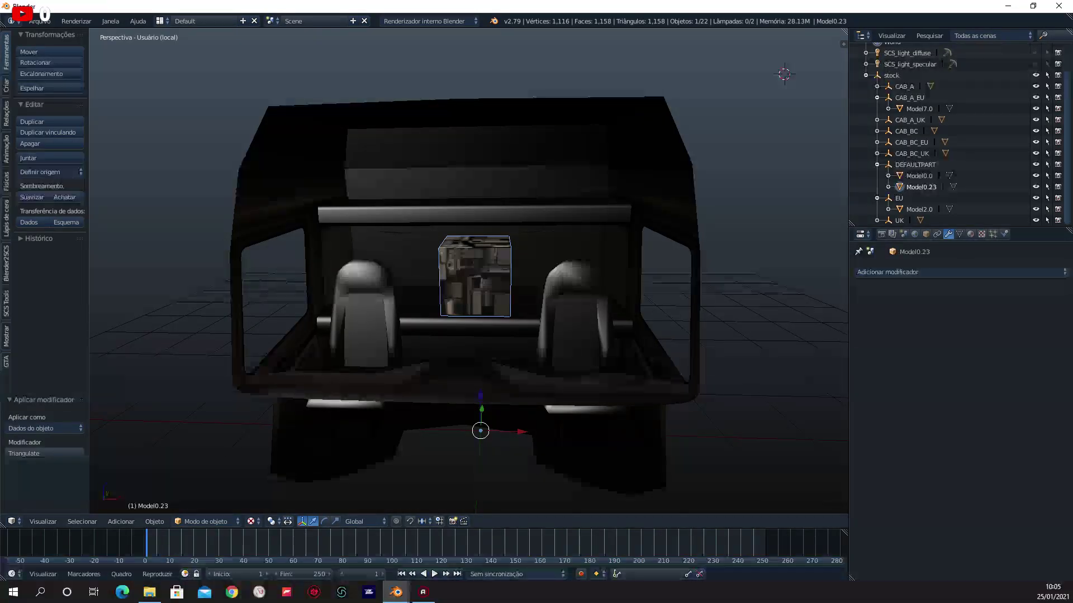
Select the cube inside the cab and apply its location and rotation via SCS tools.
key(a)
middle_drag(480, 280, 641, 391)
mouse_move(642, 512)
middle_down()
mouse_move(751, 88)
mouse_move(670, 112)
middle_up()
key(a)
key(a)
mouse_move(481, 279)
middle_down()
mouse_move(397, 262)
mouse_move(463, 364)
mouse_move(453, 409)
middle_up()
right_click(468, 272)
click(955, 470)
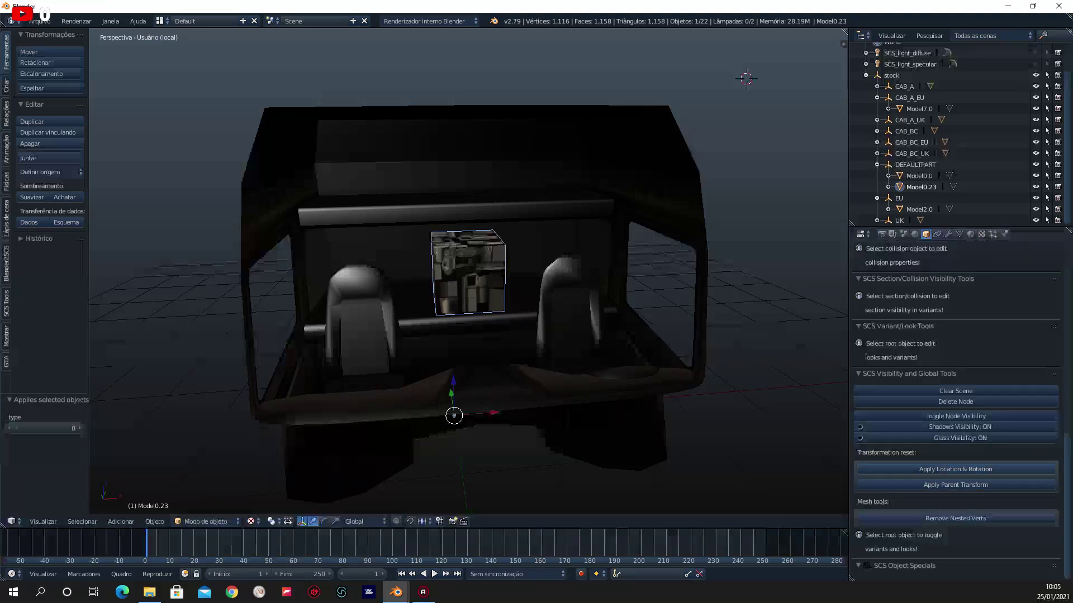
Collapse the DEFAULTPART and EU groups in the Outliner and bring up the File > Export formats.
key(a)
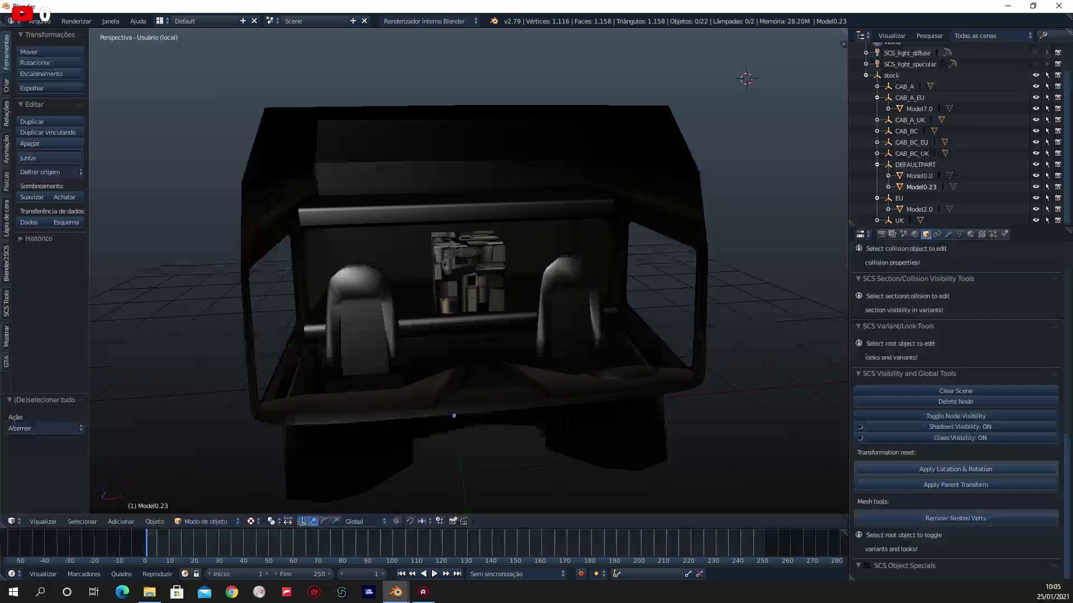
scroll(956, 129, up, 1)
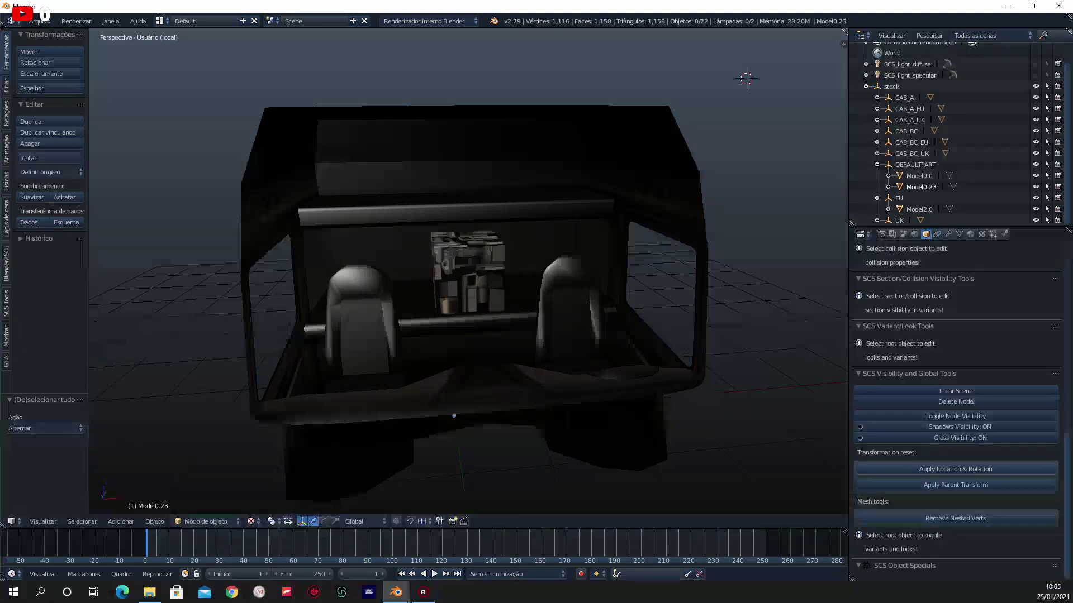
click(877, 165)
scroll(949, 140, up, 2)
click(876, 194)
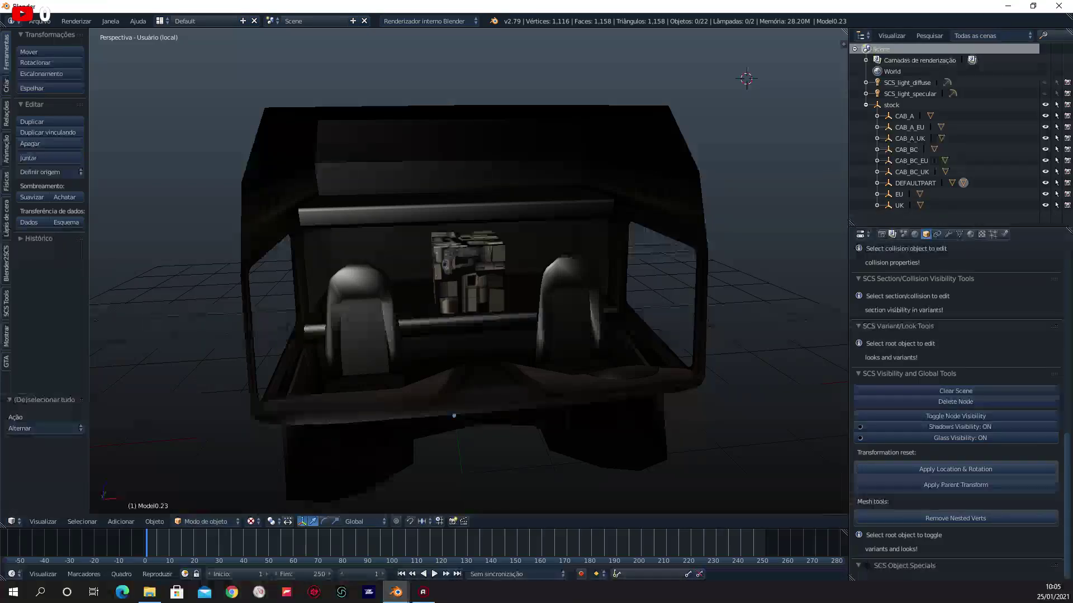
mouse_move(447, 279)
middle_down()
mouse_move(530, 268)
mouse_move(484, 335)
mouse_move(484, 409)
middle_up()
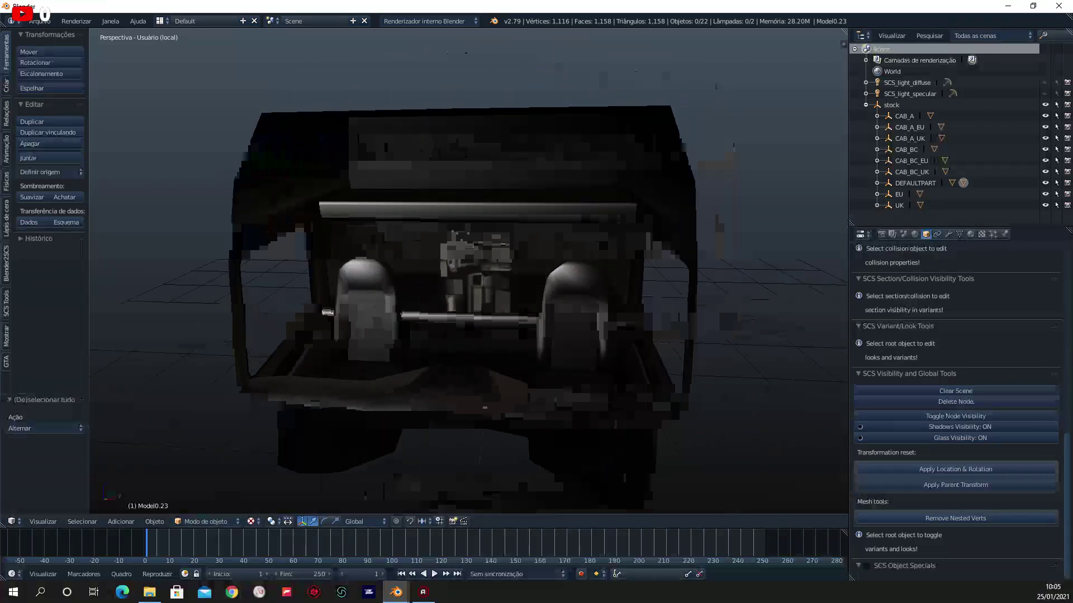
click(39, 20)
mouse_move(54, 244)
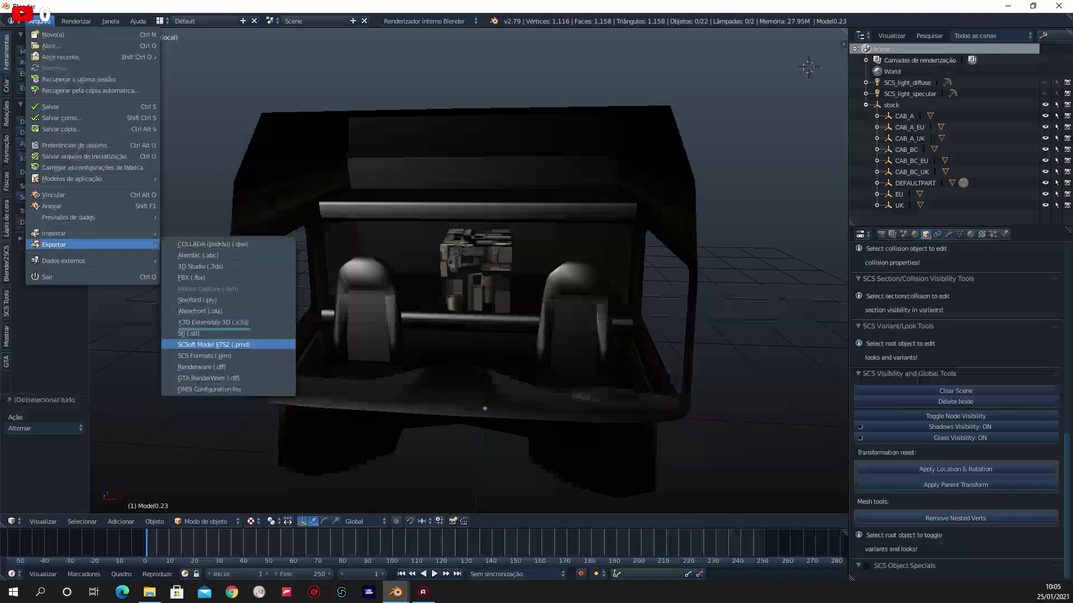
Choose SCSoft Model ETS2 (.pmd) export with PMG v1.4.x into Desktop > exterior daf teste.
click(213, 344)
click(67, 468)
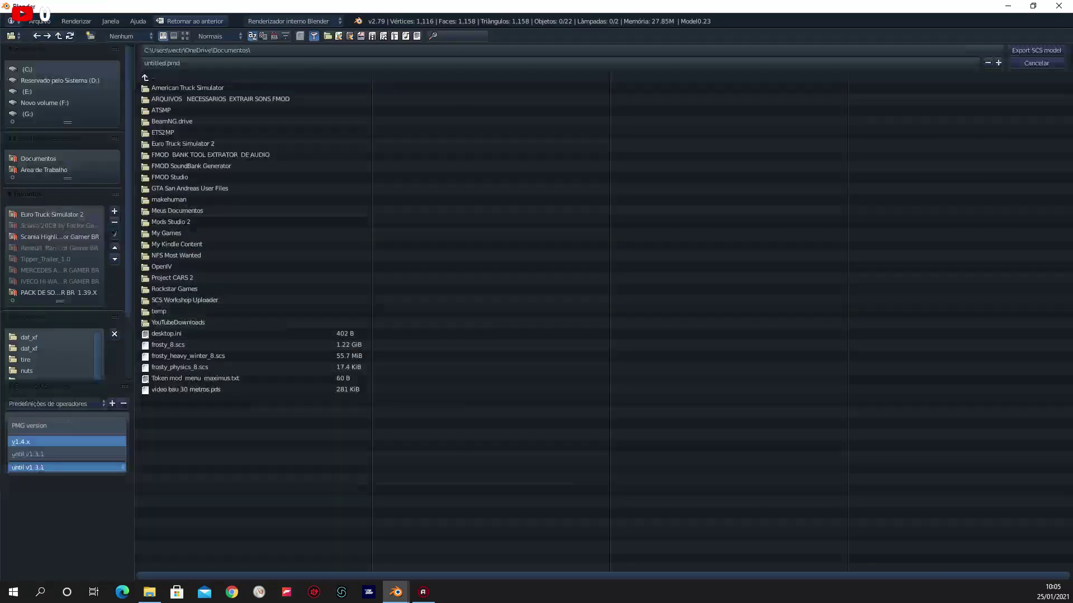
click(67, 442)
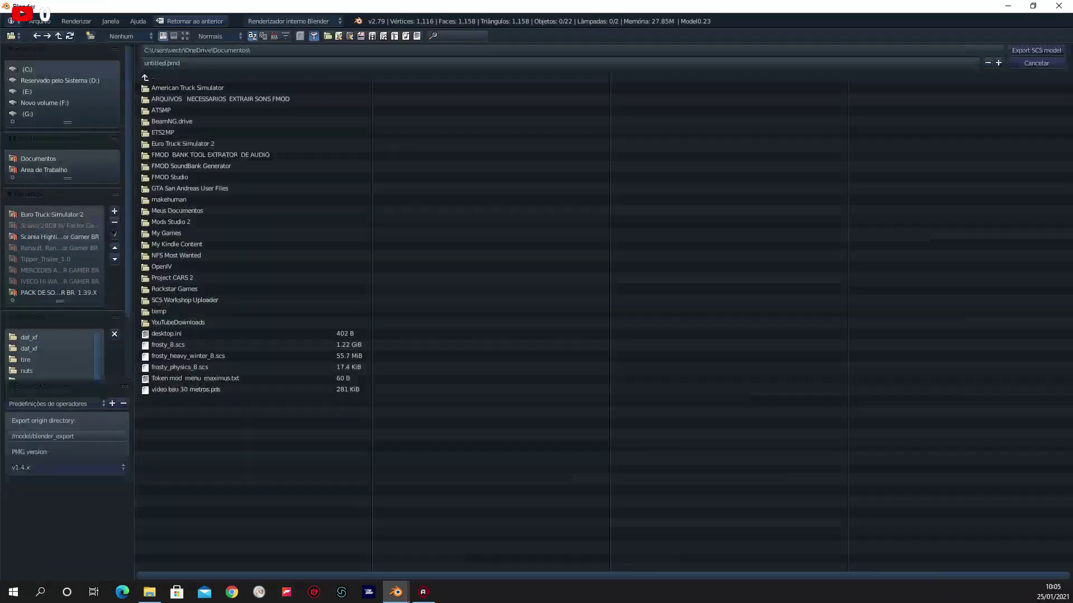
click(44, 170)
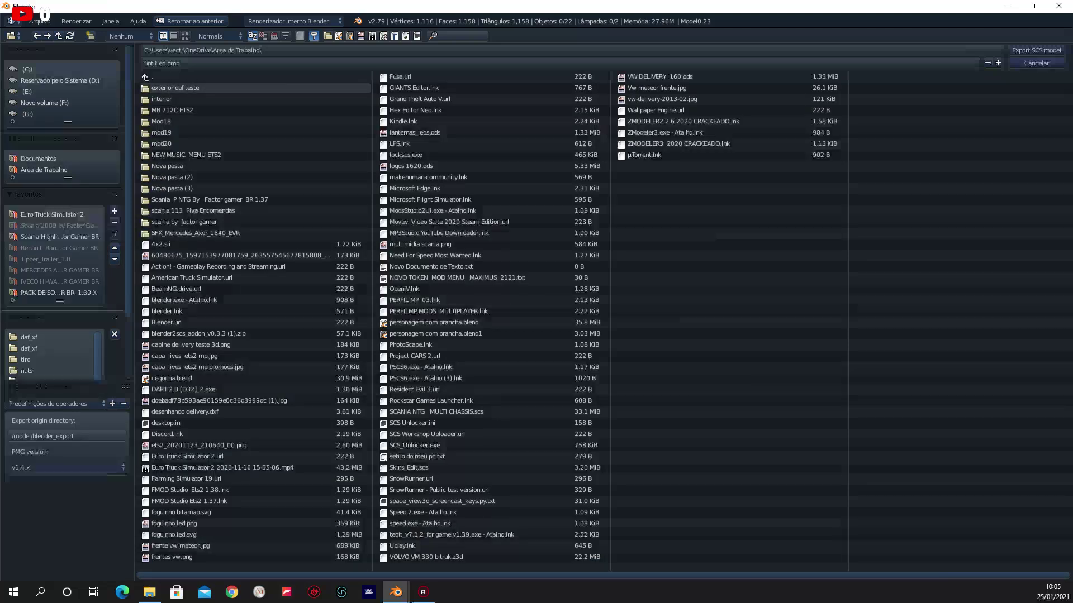
click(175, 88)
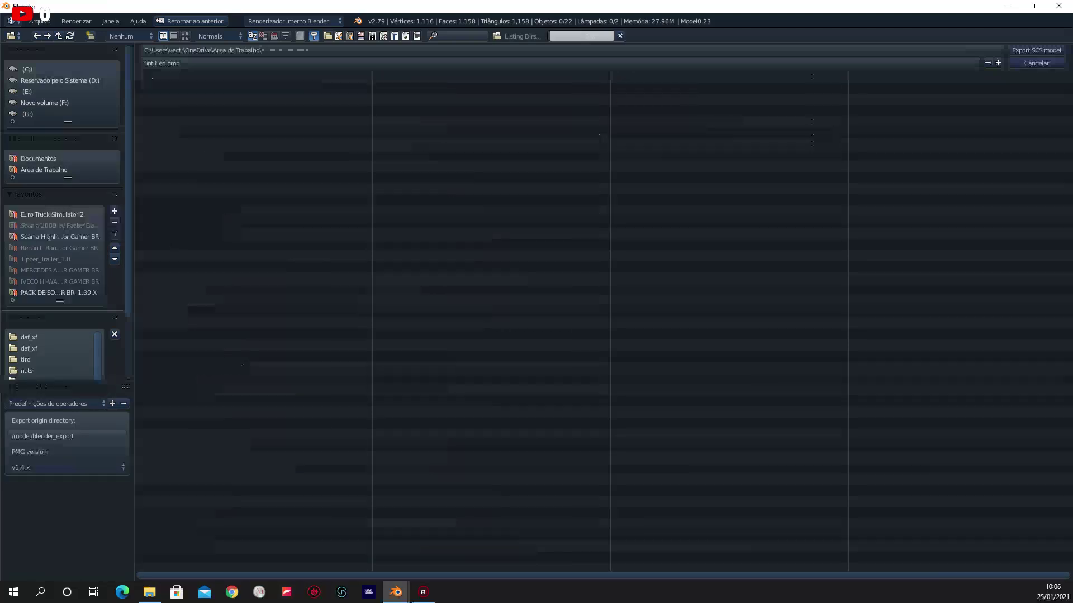
Set the export origin directory to vehicle/truck/upgrade/ext_interior/daf_xf.
drag(131, 280, 244, 279)
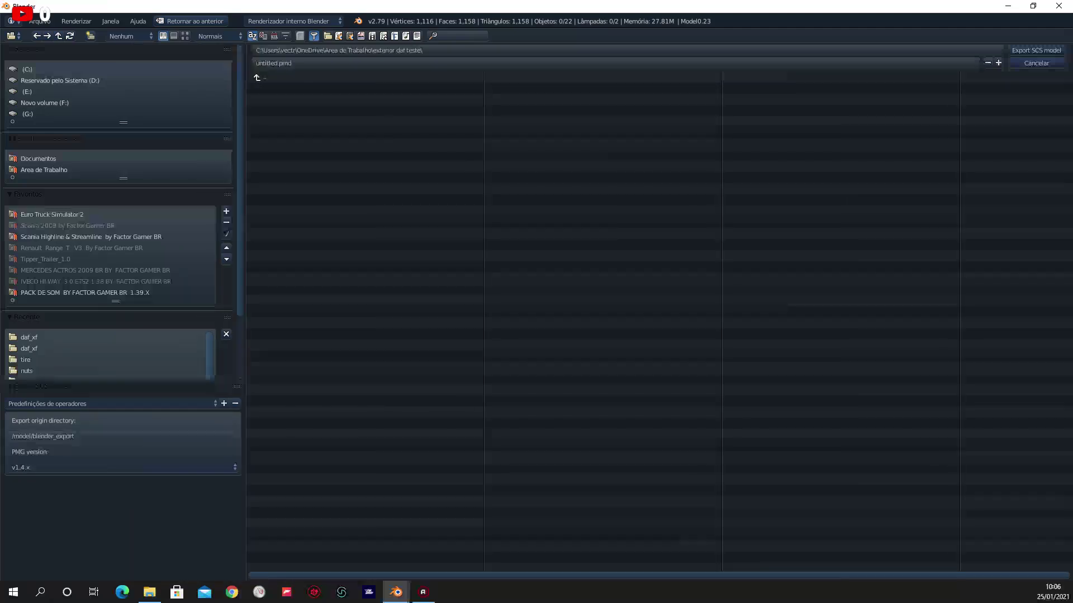
click(157, 436)
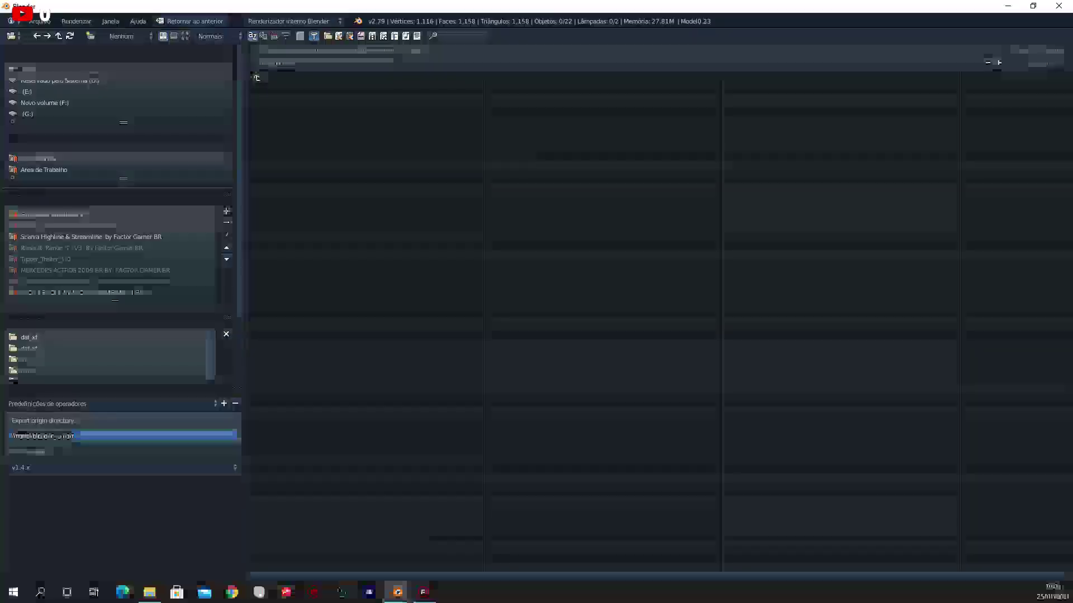
key(BackSpace)
text(ehic)
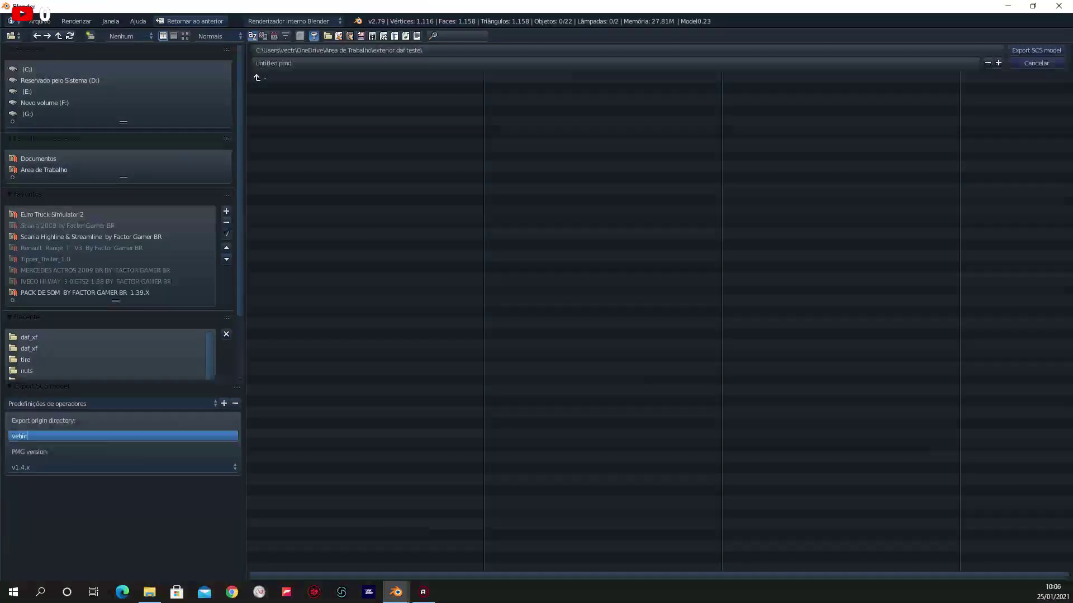
text(le/tr)
text(uck)
text(/upgrade/)
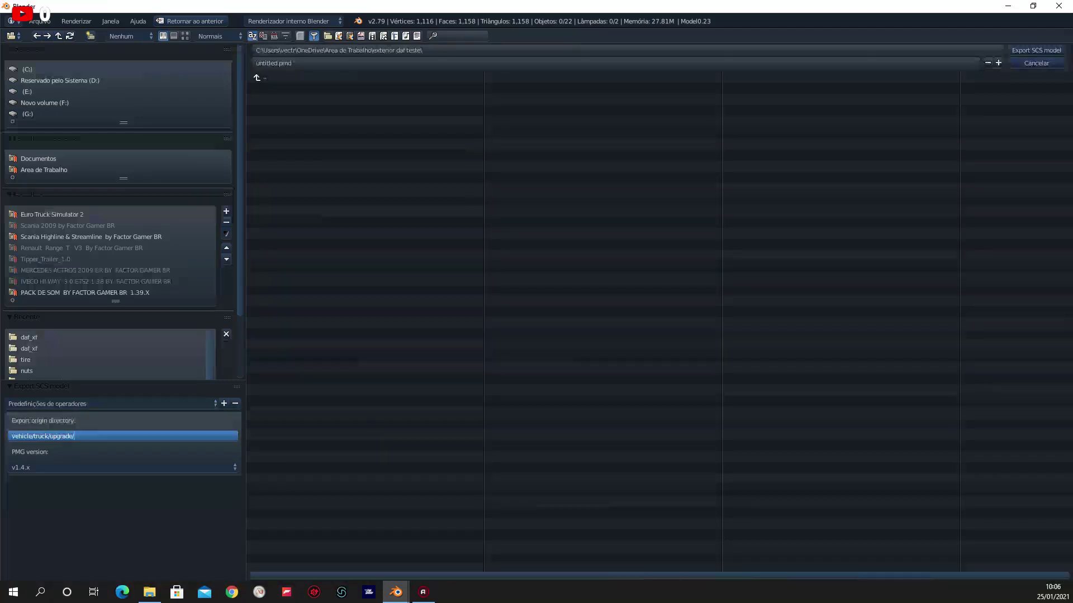
text(ext_inter)
text(ior)
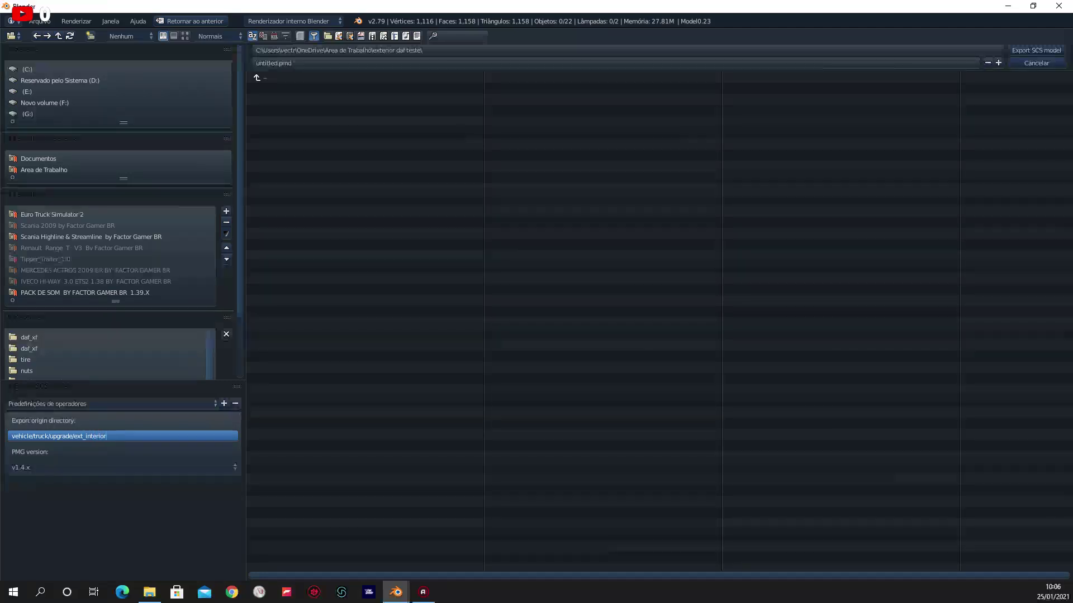
text(/daf_xf)
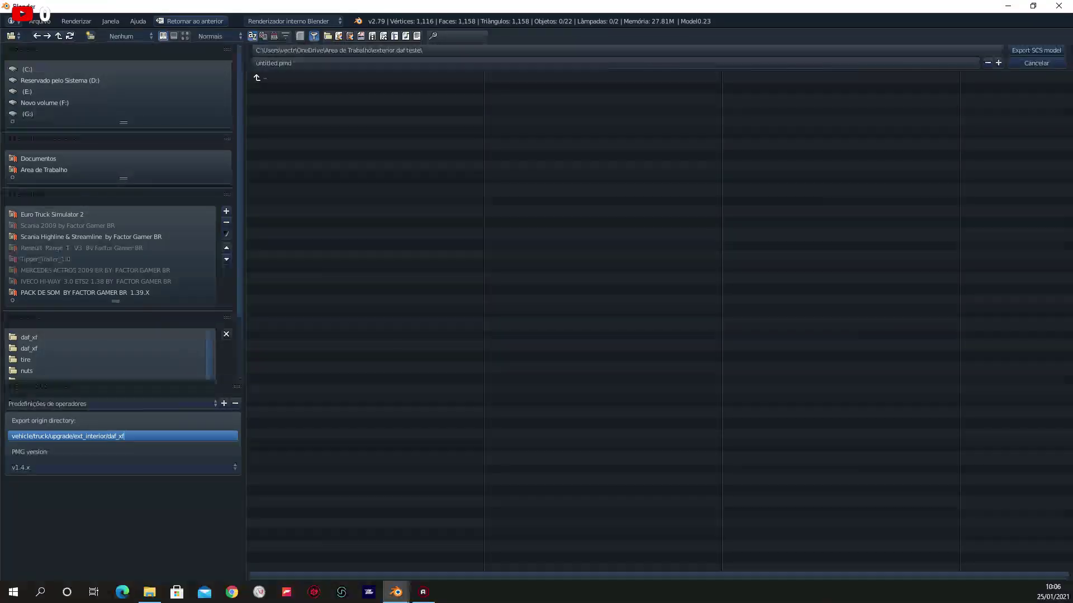
key(Return)
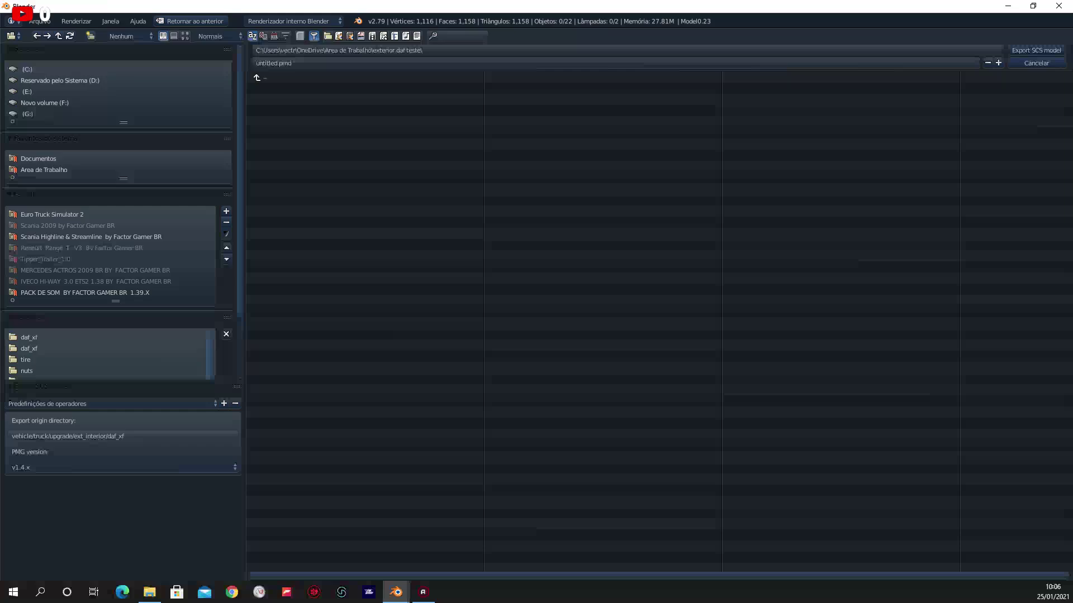
key(alt+Tab)
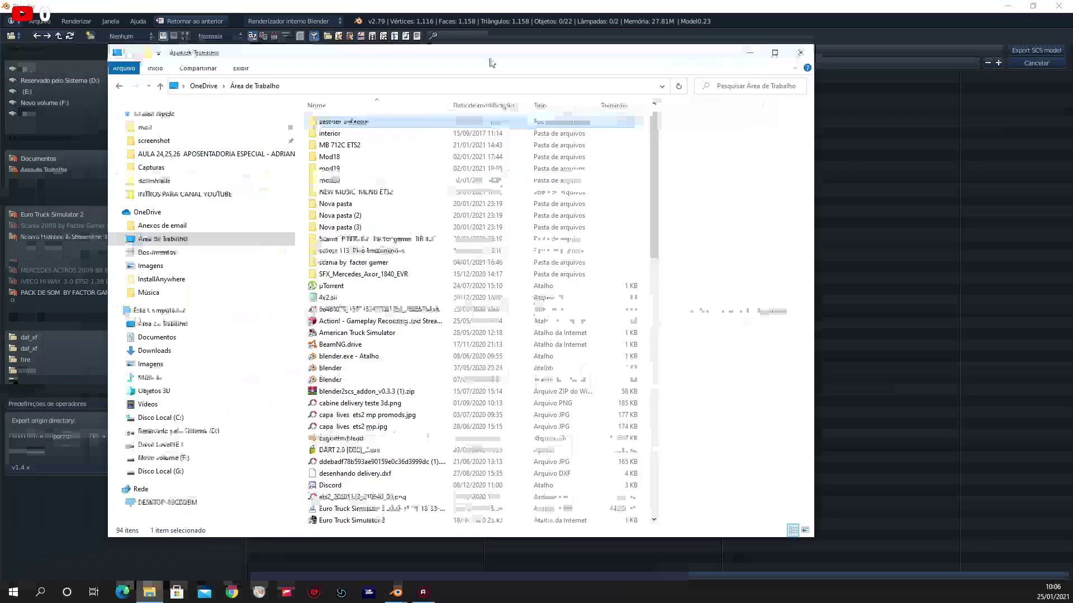
Browse to F: > base ets2 1.39 mais recente_exp > vehicle > truck > upgrade > ext_interior > daf_xf.
click(162, 458)
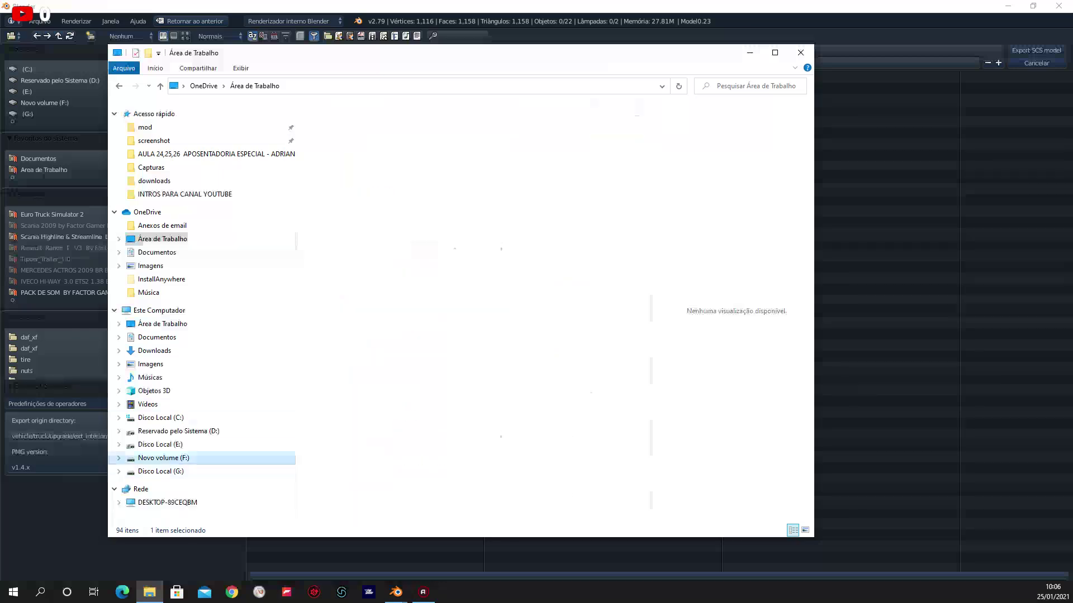
scroll(404, 391, up, 10)
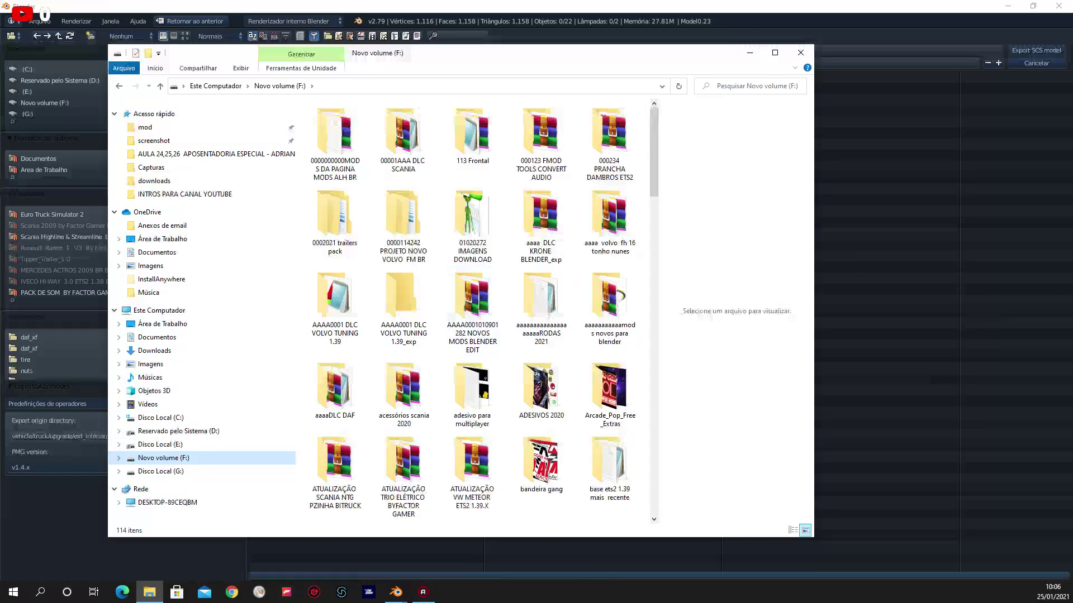
scroll(541, 397, down, 3)
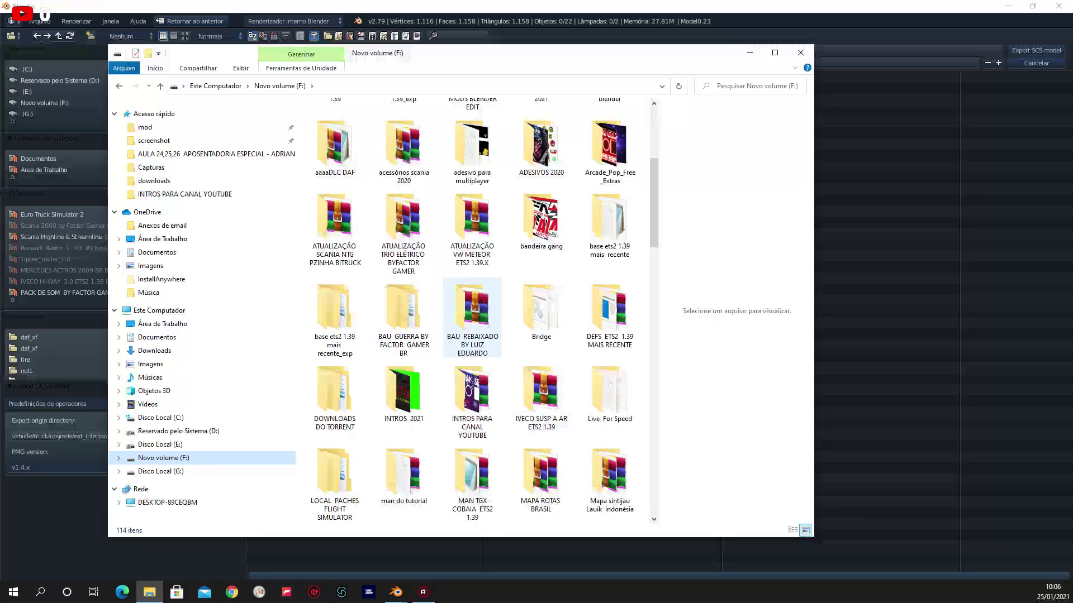
scroll(472, 335, up, 3)
scroll(472, 335, down, 3)
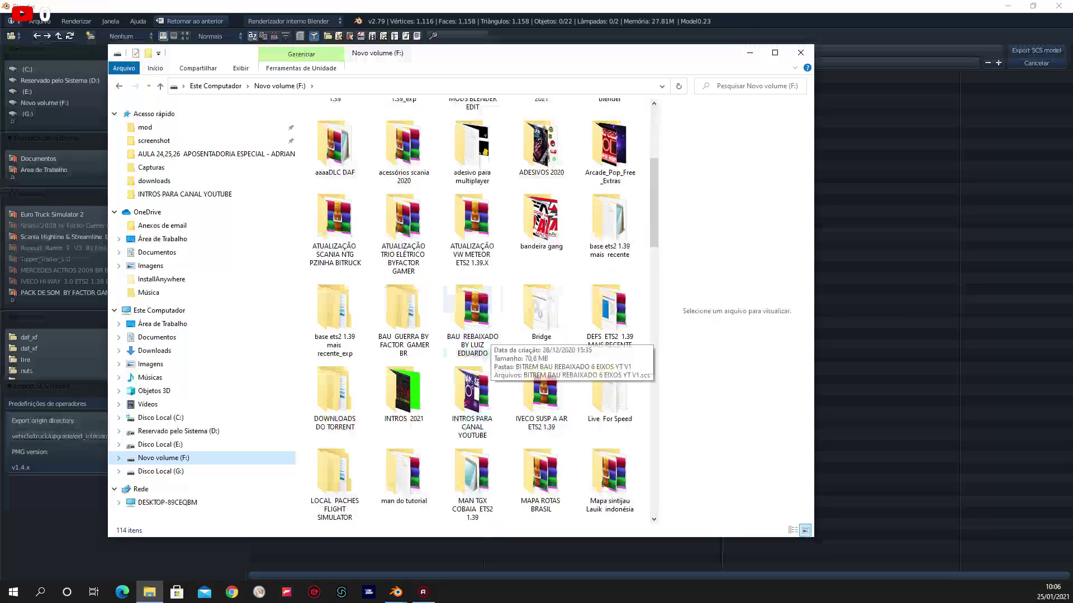
double_click(335, 313)
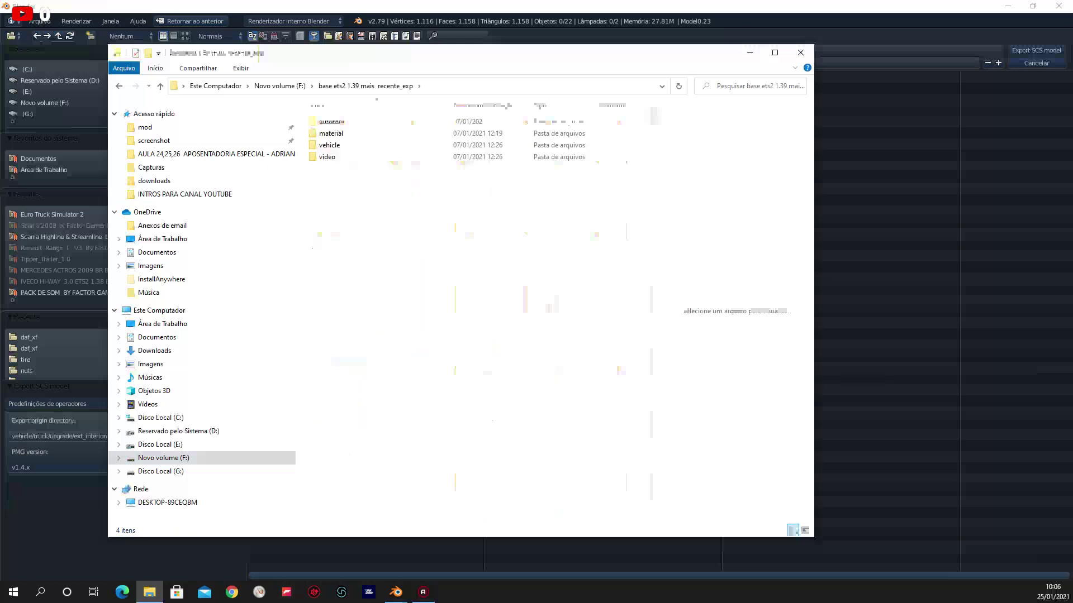
double_click(329, 144)
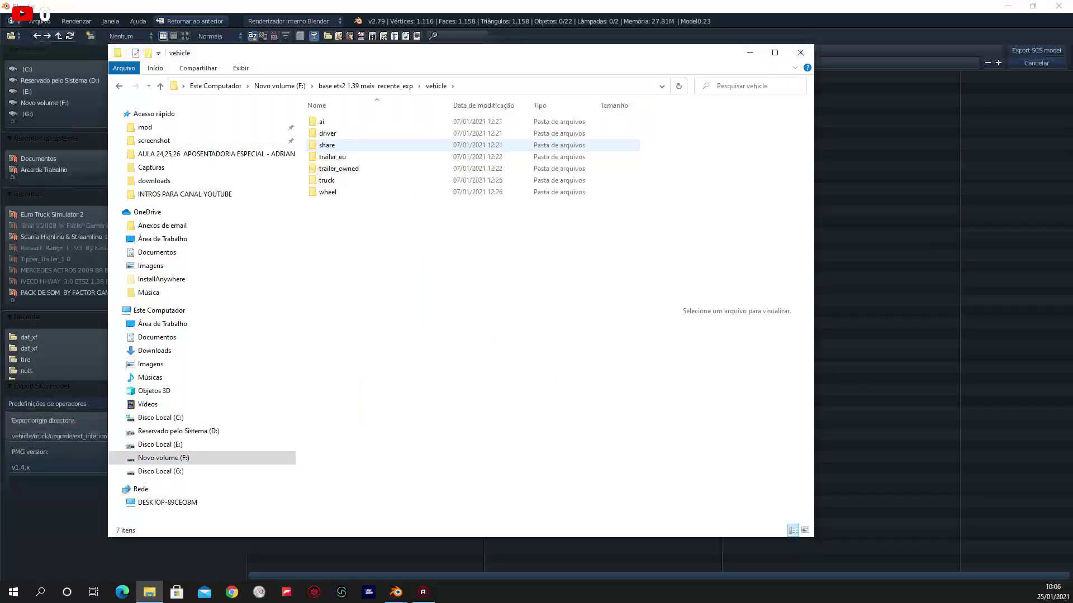
double_click(331, 180)
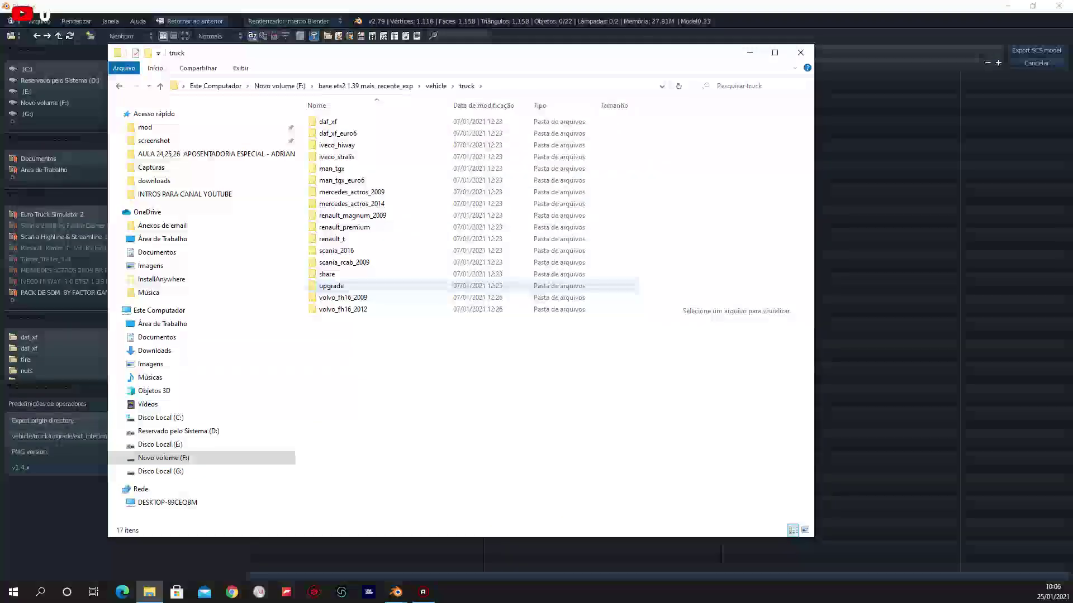
double_click(358, 286)
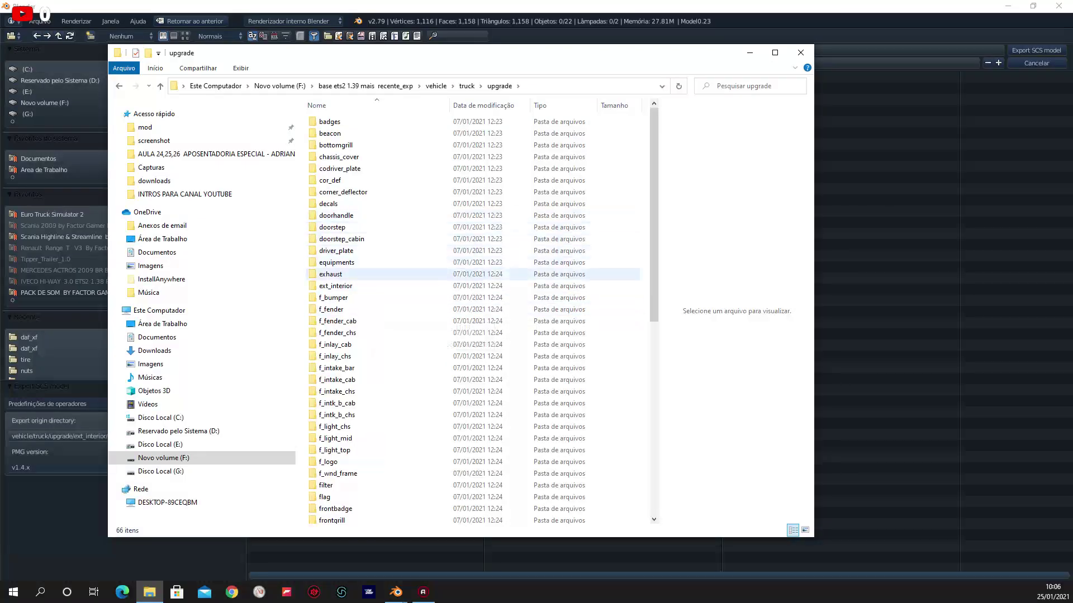
double_click(335, 286)
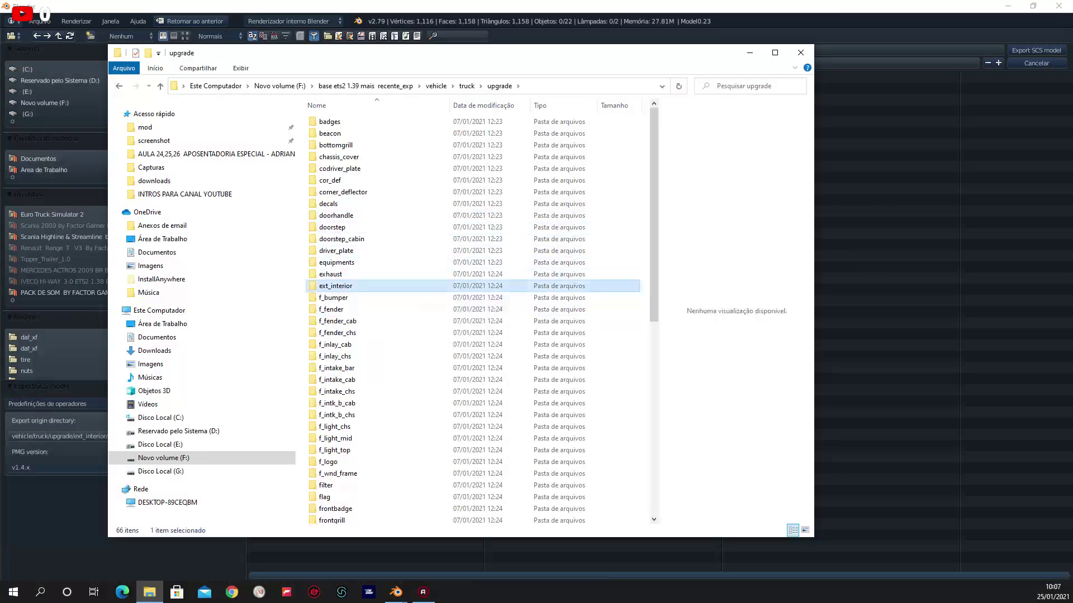
double_click(328, 121)
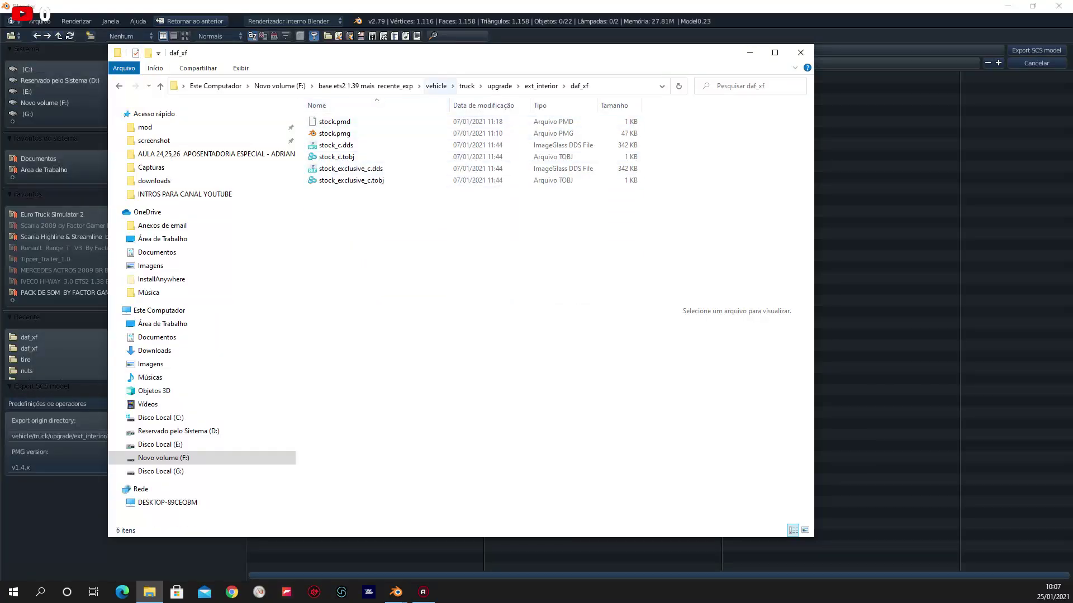
Copy the name 'stock' from the stock.pmg file and leave File Explorer.
drag(536, 63, 671, 106)
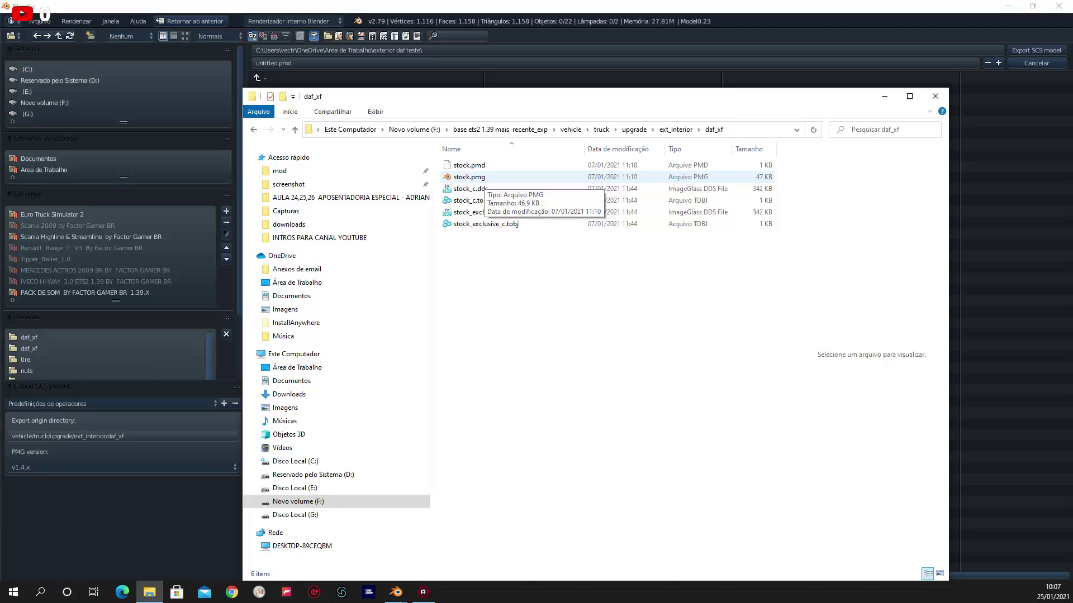
click(476, 177)
click(476, 177)
right_click(470, 177)
click(490, 214)
key(Escape)
key(alt+Tab)
Name the export file 'stock' and export the model as stock.pmd.
click(336, 63)
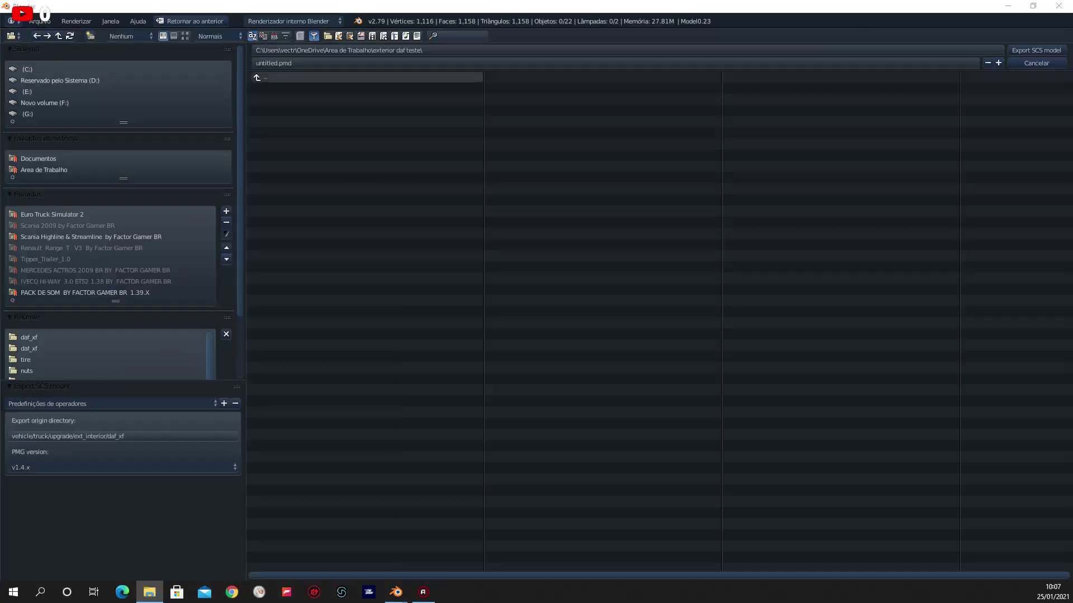
key(BackSpace)
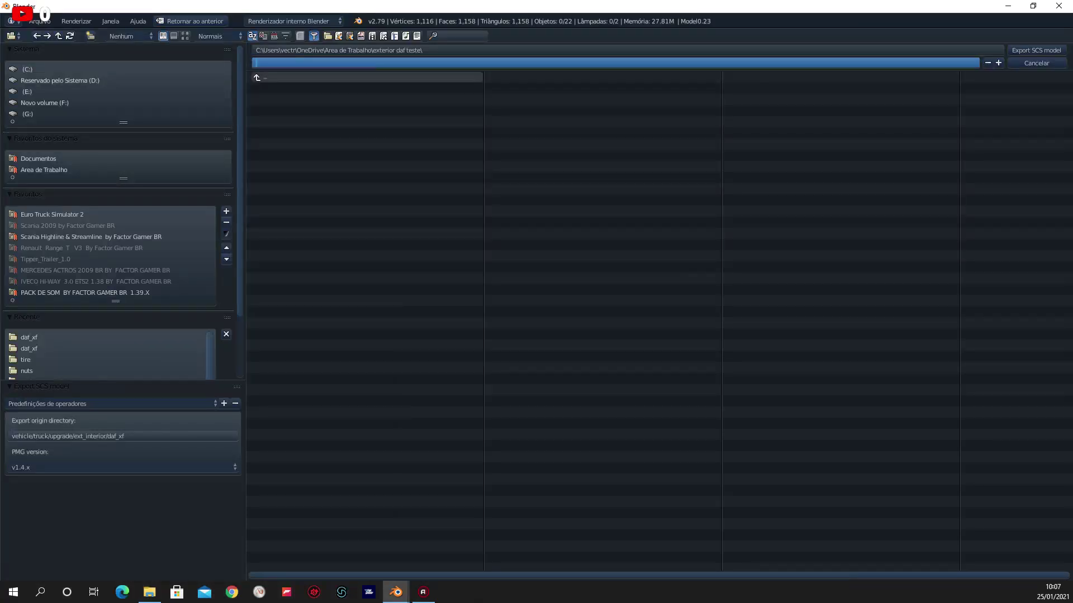
text(stock)
key(Return)
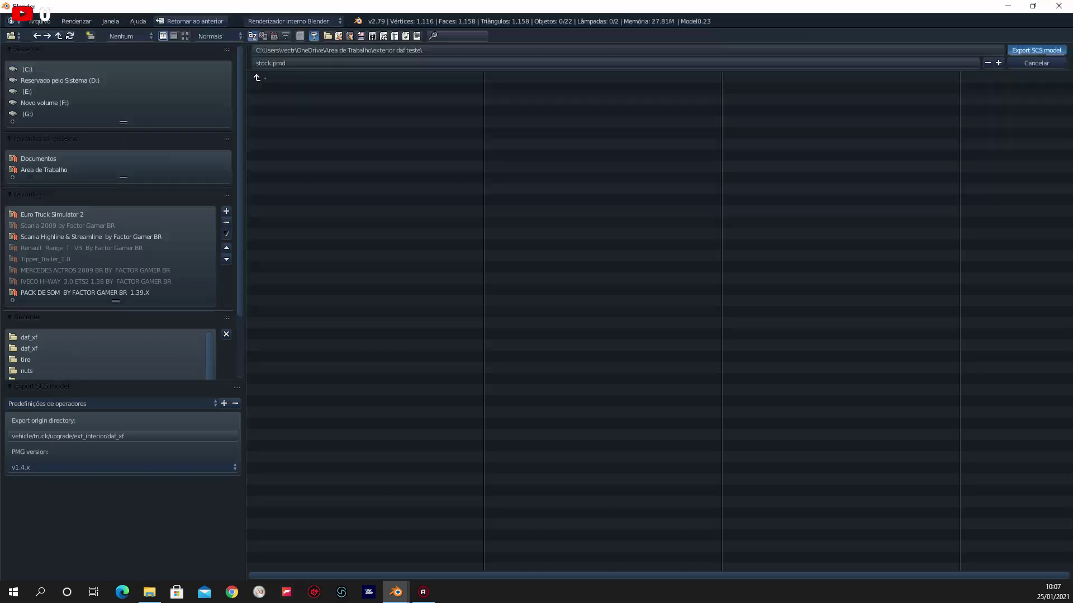
click(1036, 50)
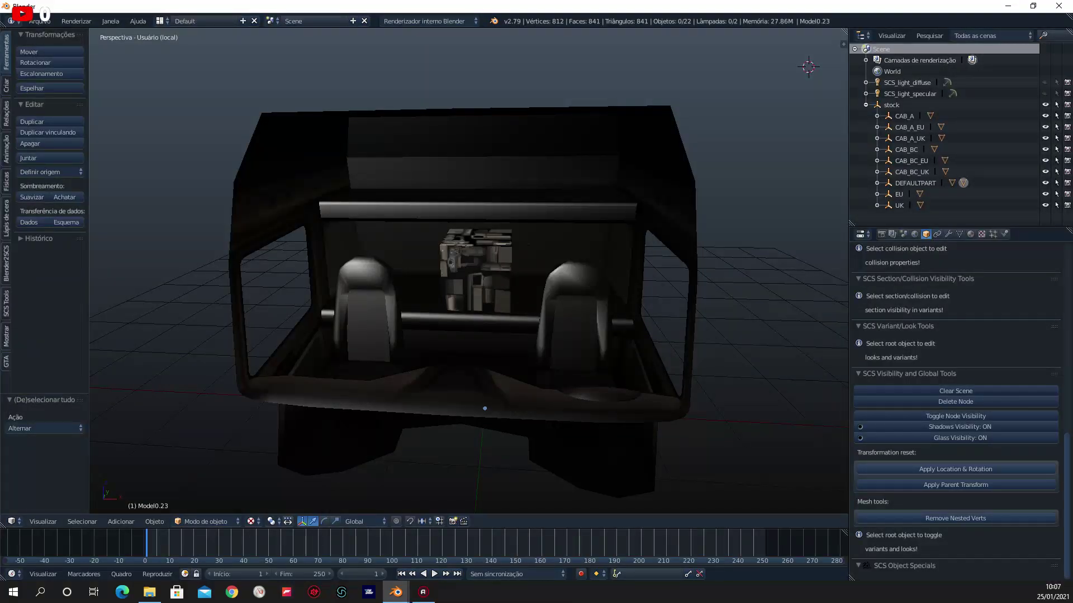
click(110, 21)
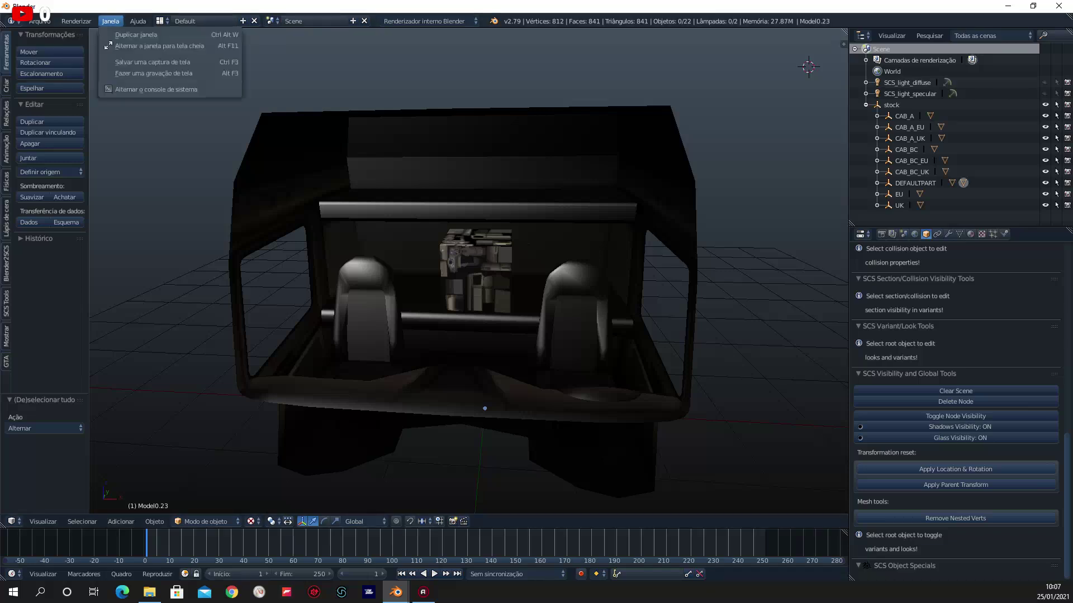
click(156, 90)
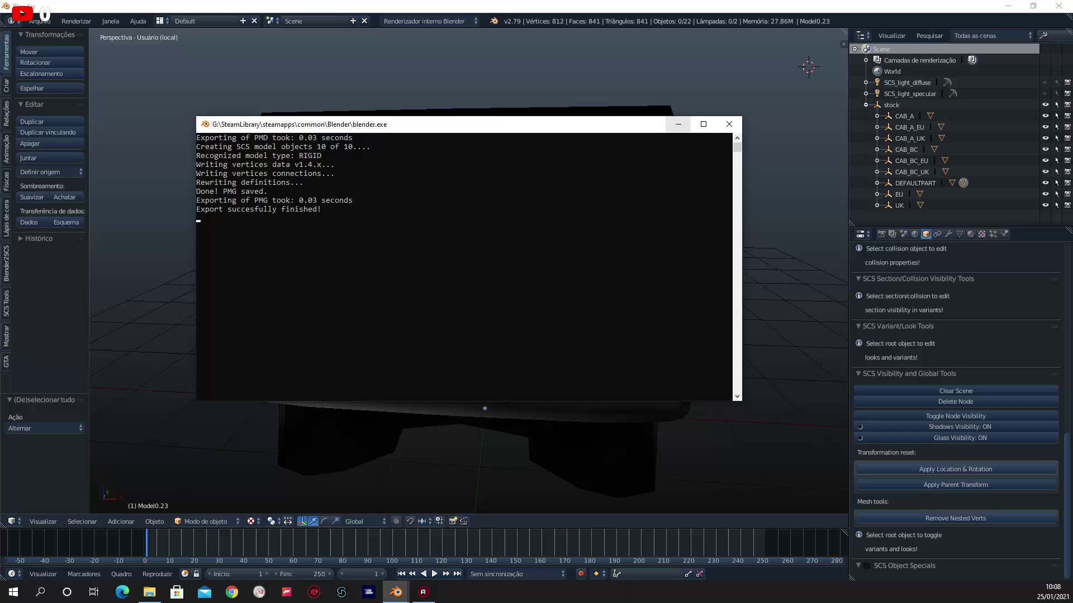
click(677, 124)
middle_drag(481, 279, 391, 263)
scroll(469, 274, down, 2)
scroll(469, 274, up, 2)
scroll(469, 274, up, 2)
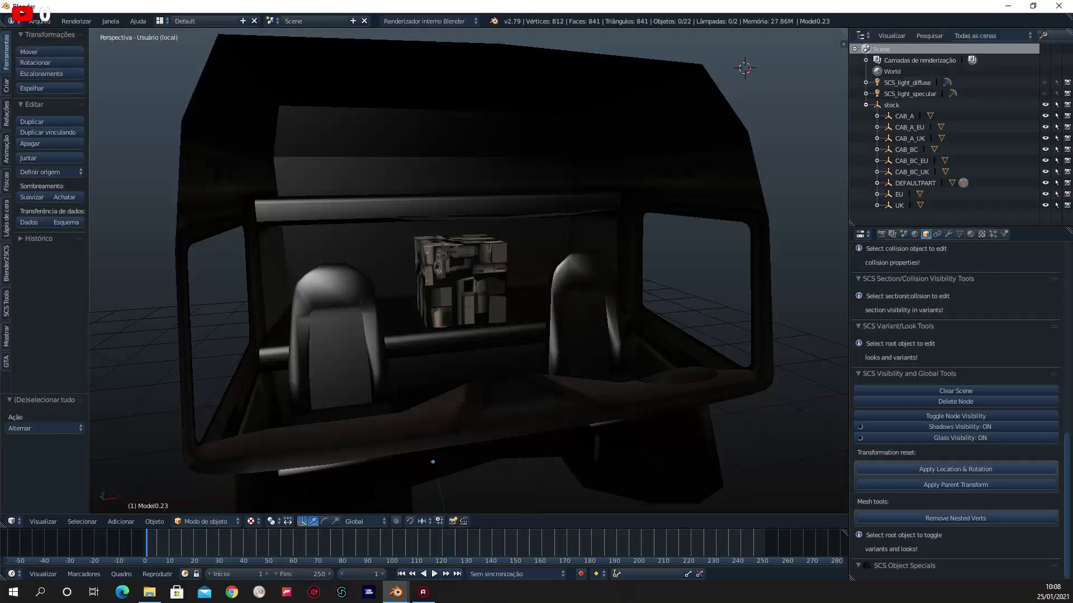
middle_drag(433, 279, 447, 279)
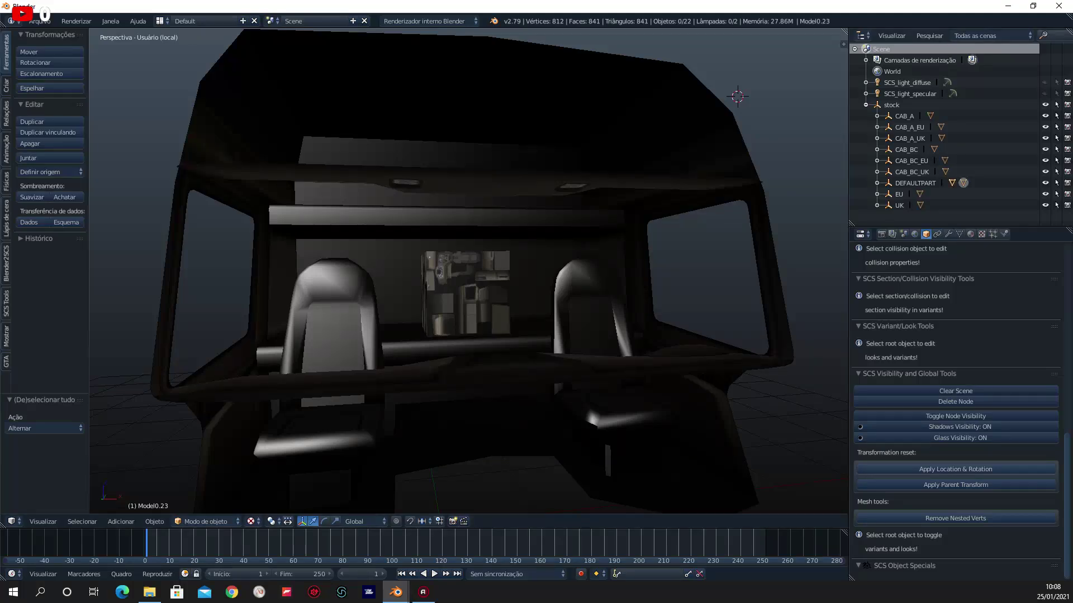
right_click(466, 294)
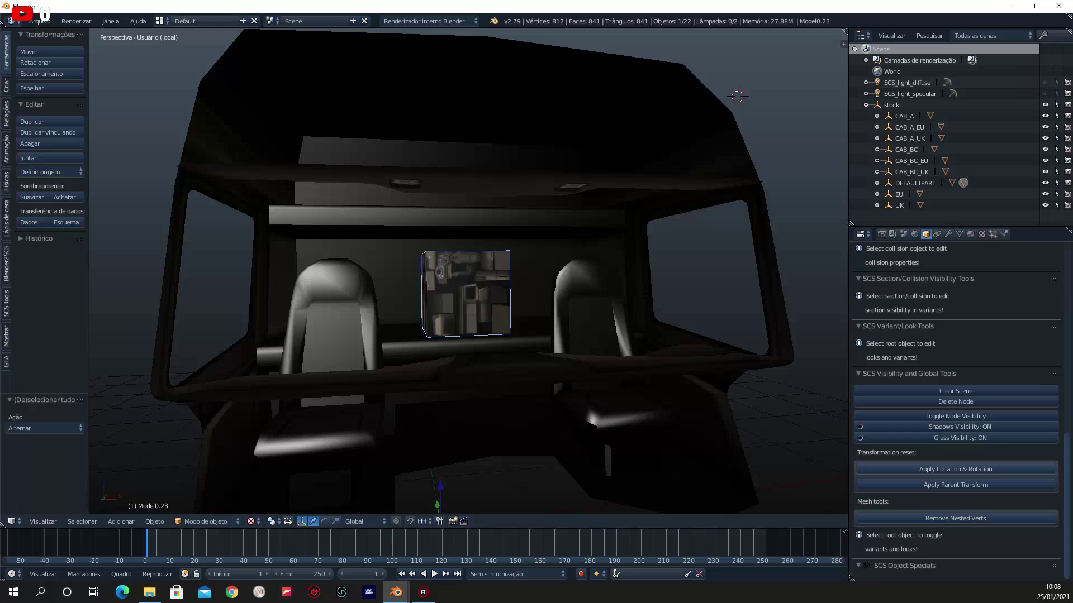
middle_drag(442, 513, 451, 513)
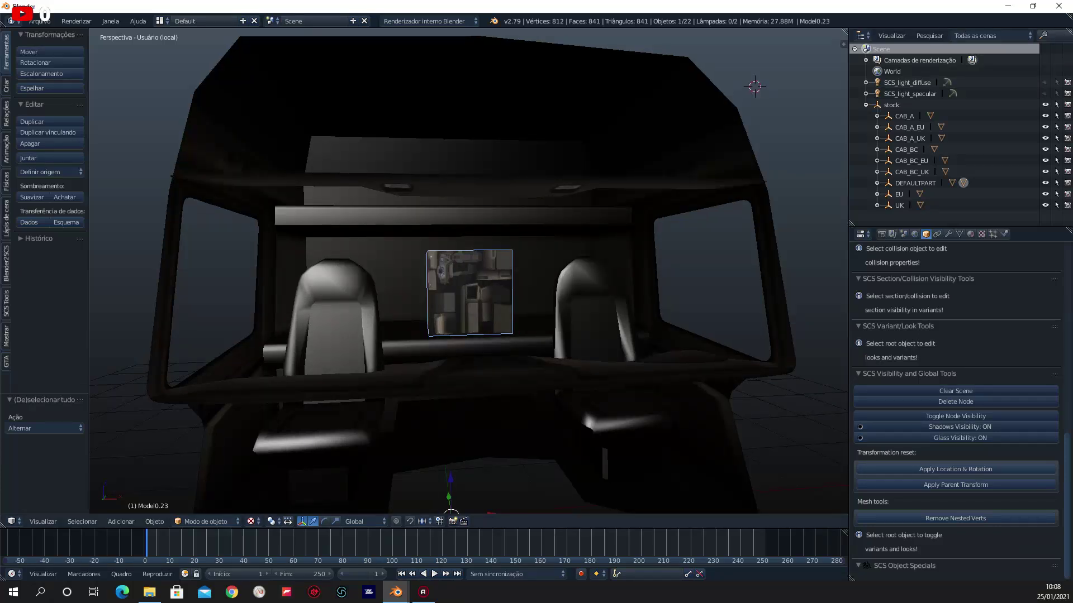
key(a)
middle_drag(442, 513, 464, 503)
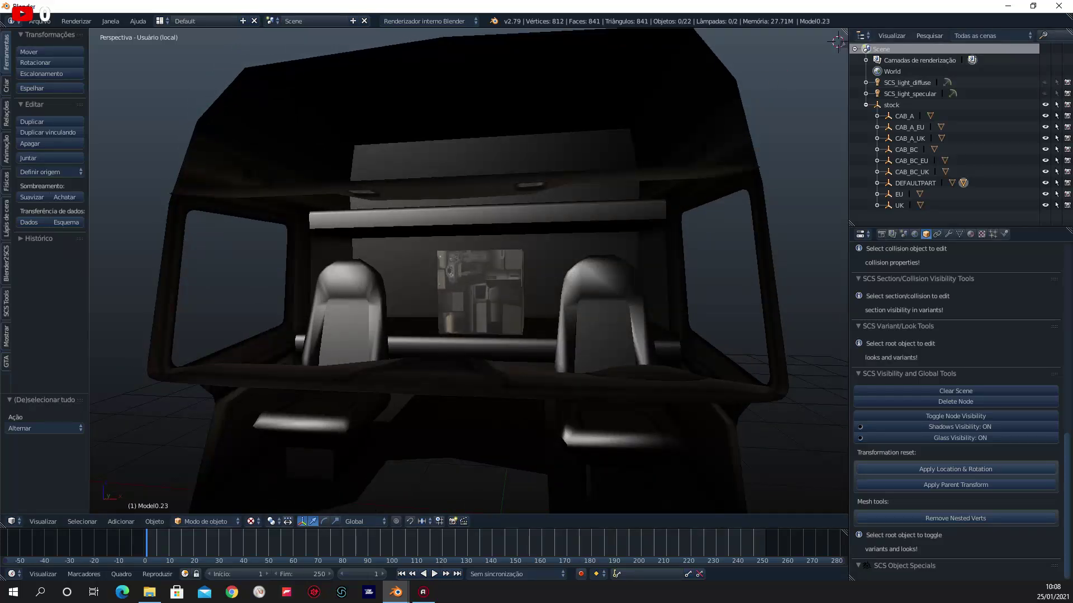
click(877, 116)
middle_drag(503, 447, 511, 441)
click(877, 116)
mouse_move(556, 439)
middle_down()
mouse_move(455, 131)
mouse_move(563, 117)
mouse_move(671, 129)
mouse_move(662, 137)
middle_up()
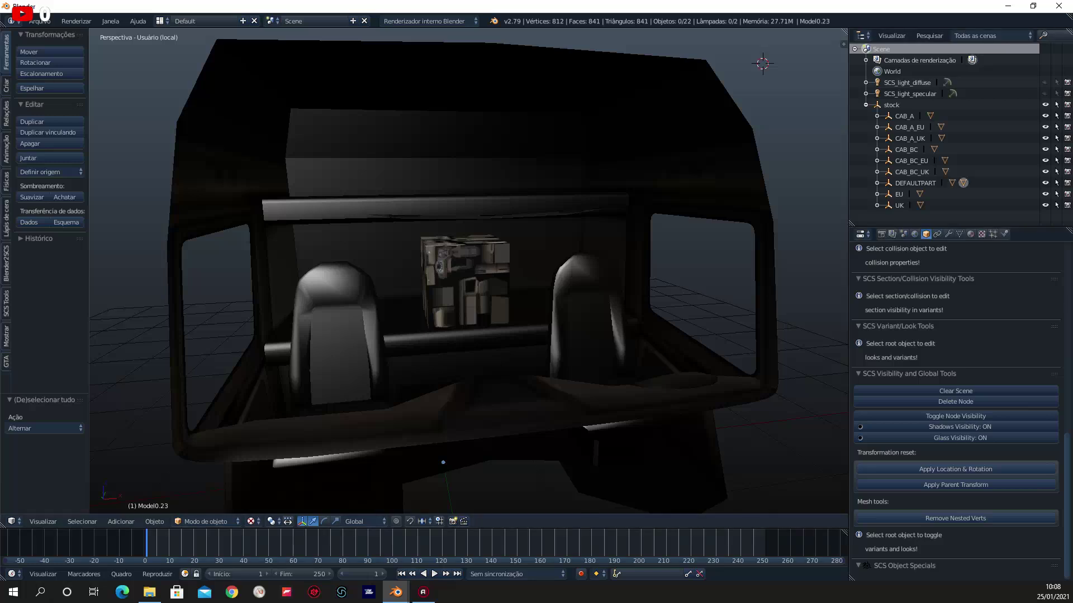
scroll(468, 273, down, 3)
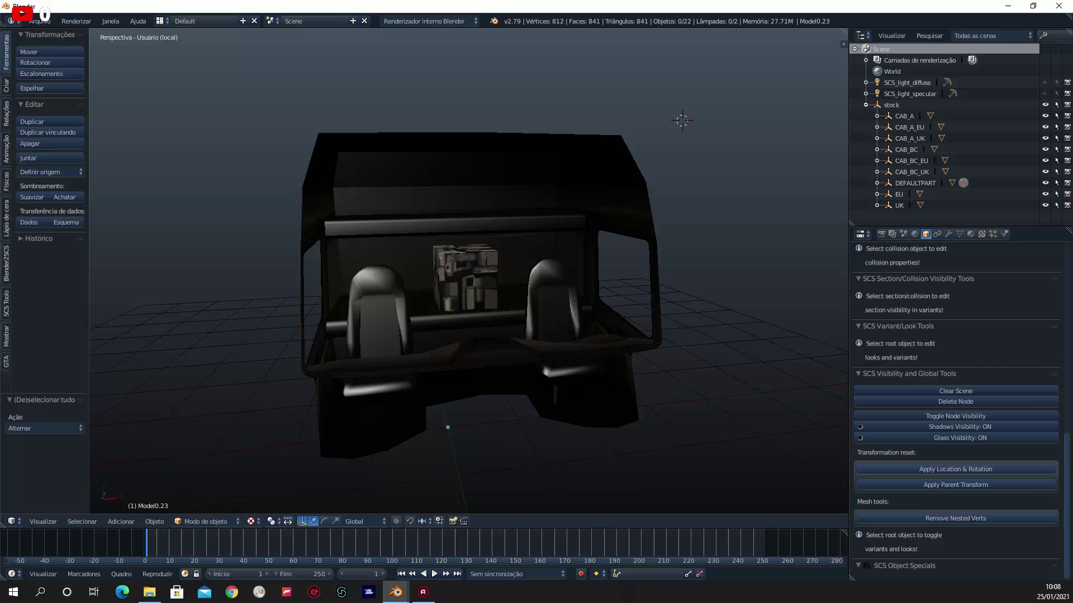
middle_drag(469, 274, 486, 274)
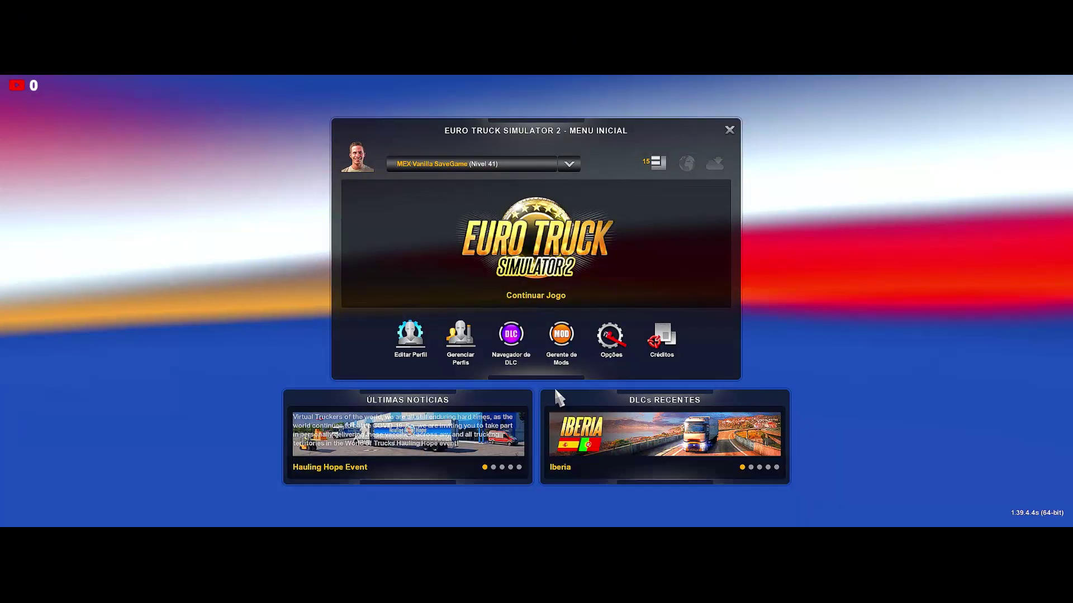
Load an autosave game and continue past the missing-mods warning.
click(532, 248)
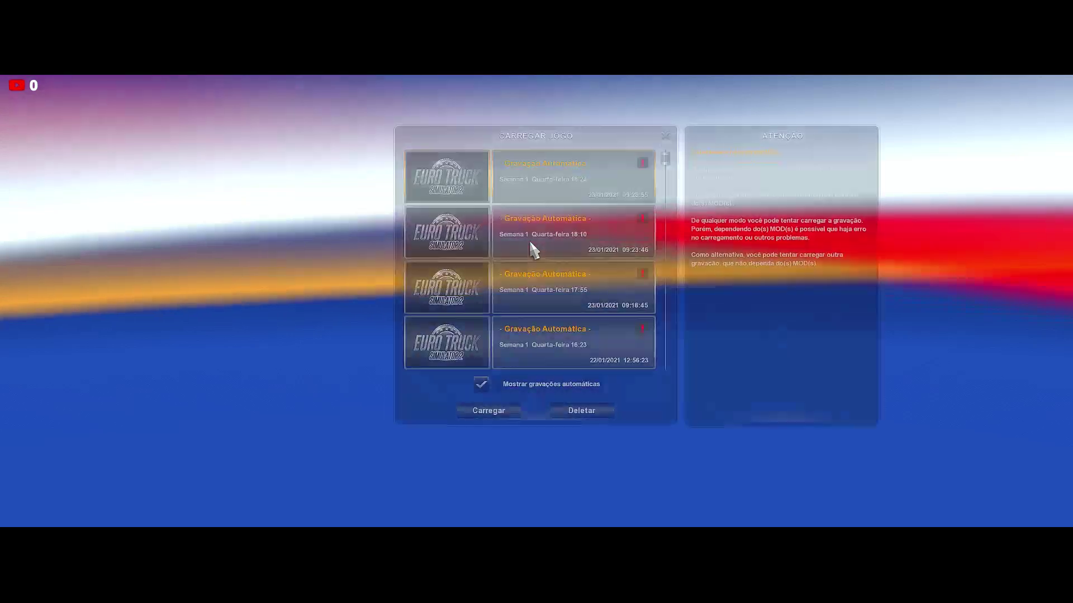
click(497, 420)
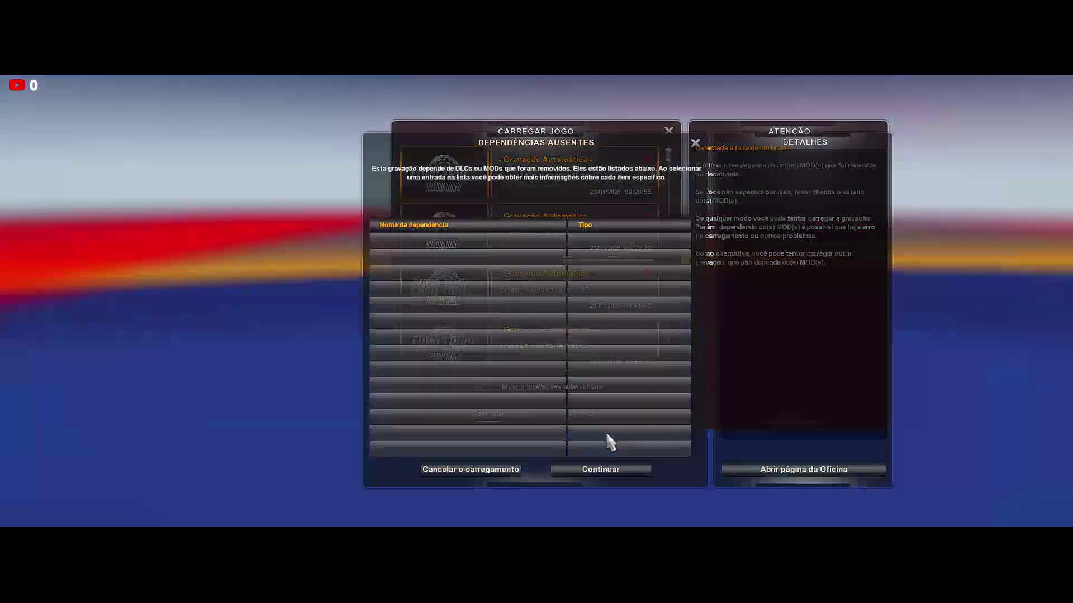
click(619, 469)
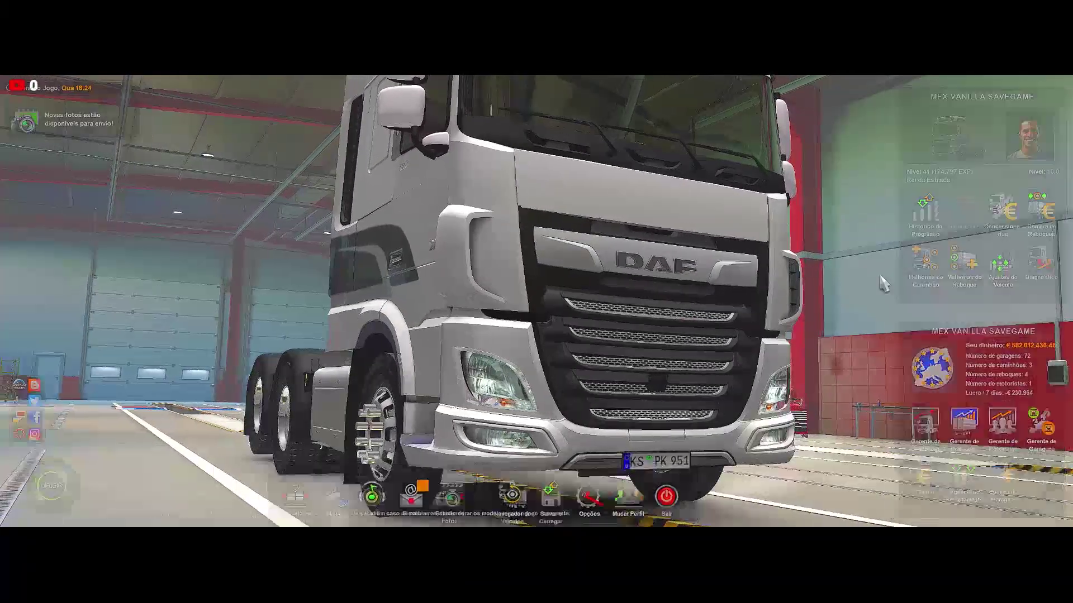
Travel to the Amsterdam DAF dealership and start customizing the blue DAF XF105.
click(998, 212)
click(239, 137)
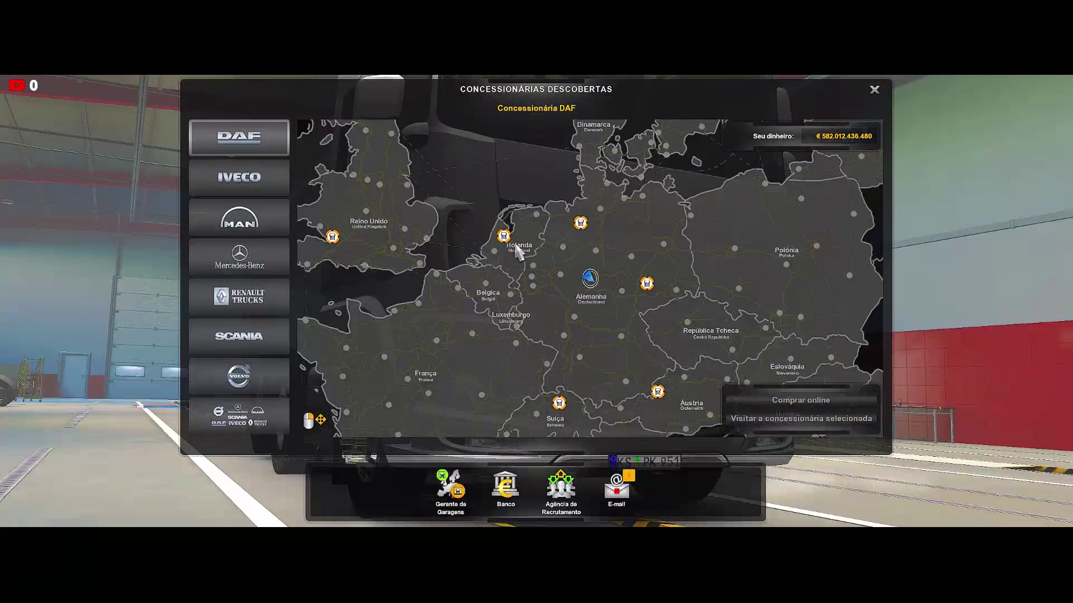
click(503, 236)
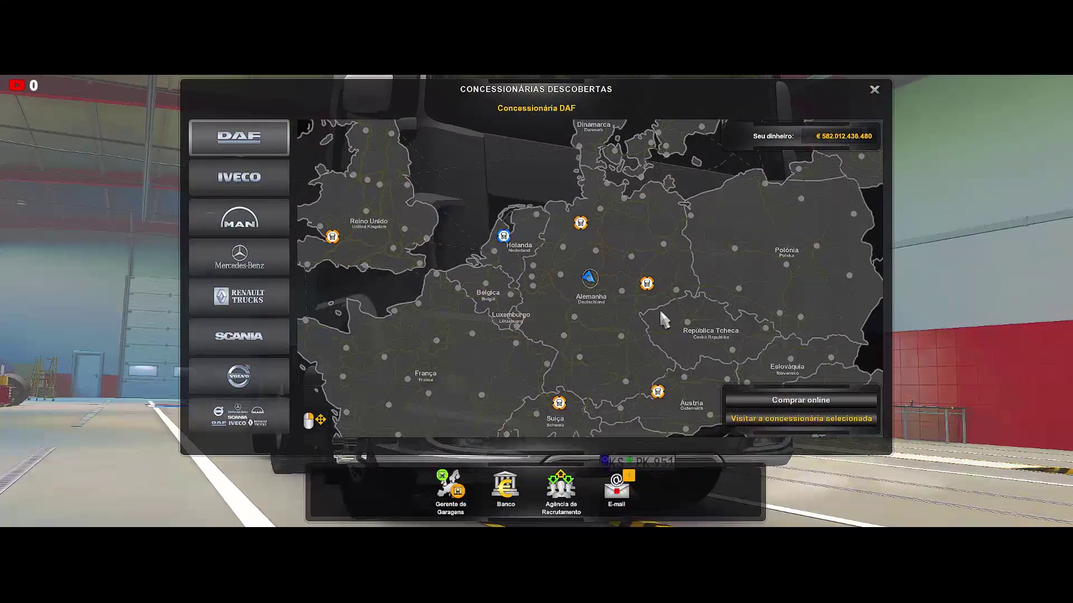
click(799, 419)
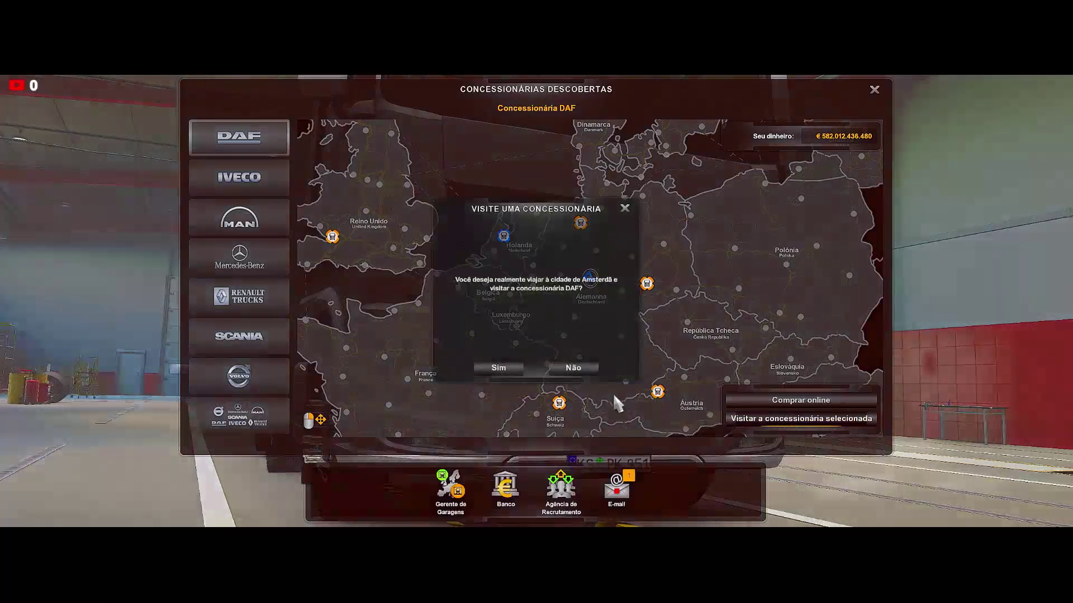
click(496, 370)
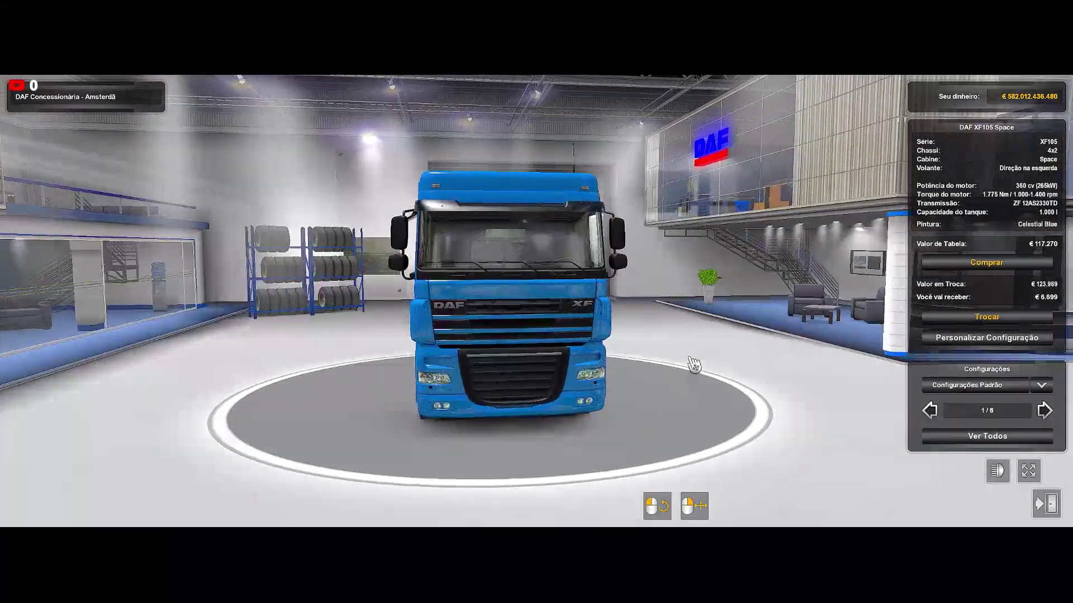
mouse_move(690, 364)
mouse_down()
mouse_move(349, 330)
mouse_move(558, 335)
mouse_move(874, 370)
mouse_up()
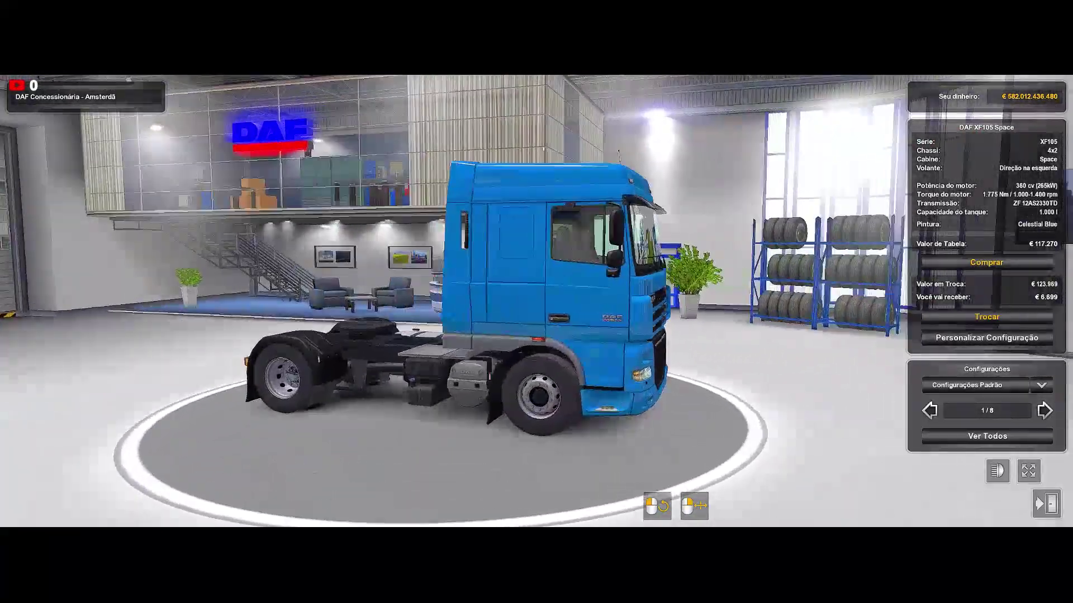
drag(614, 357, 331, 356)
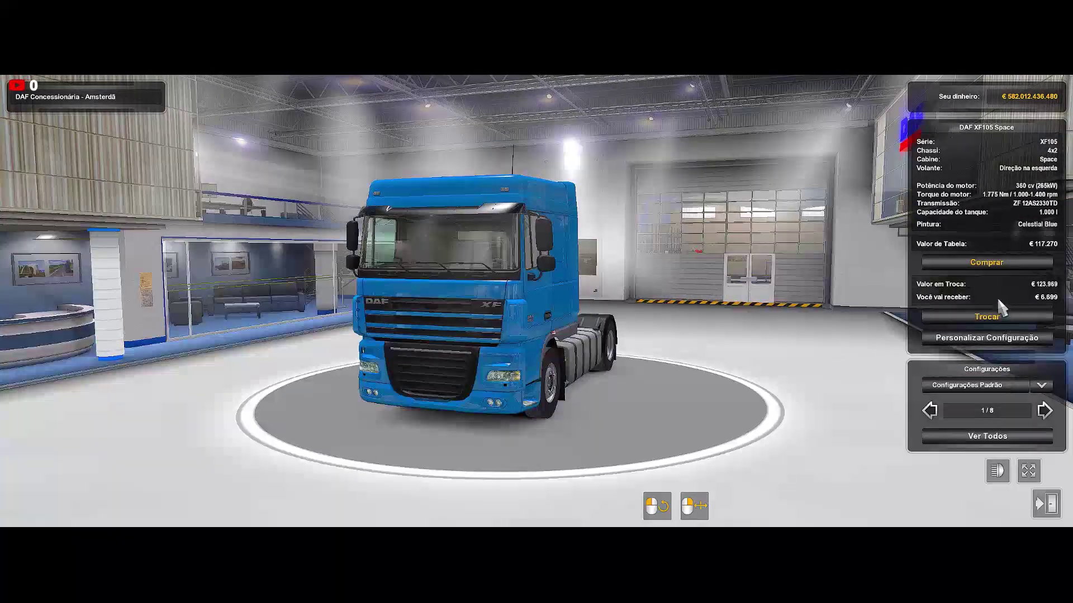
click(972, 340)
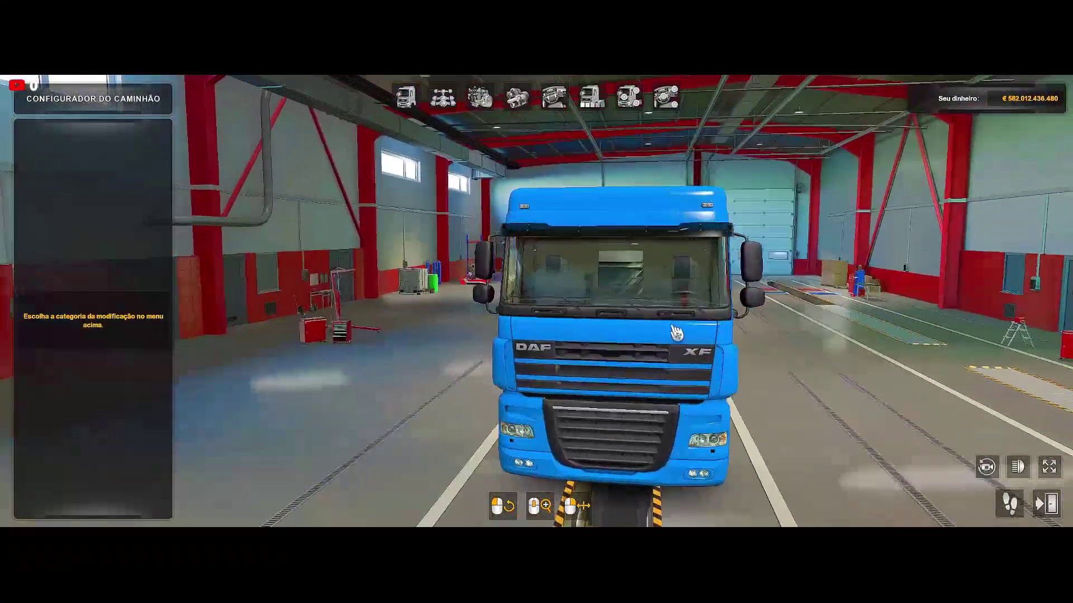
Orbit to the truck's front and view the Acessórios interior accessory points.
drag(676, 332, 643, 335)
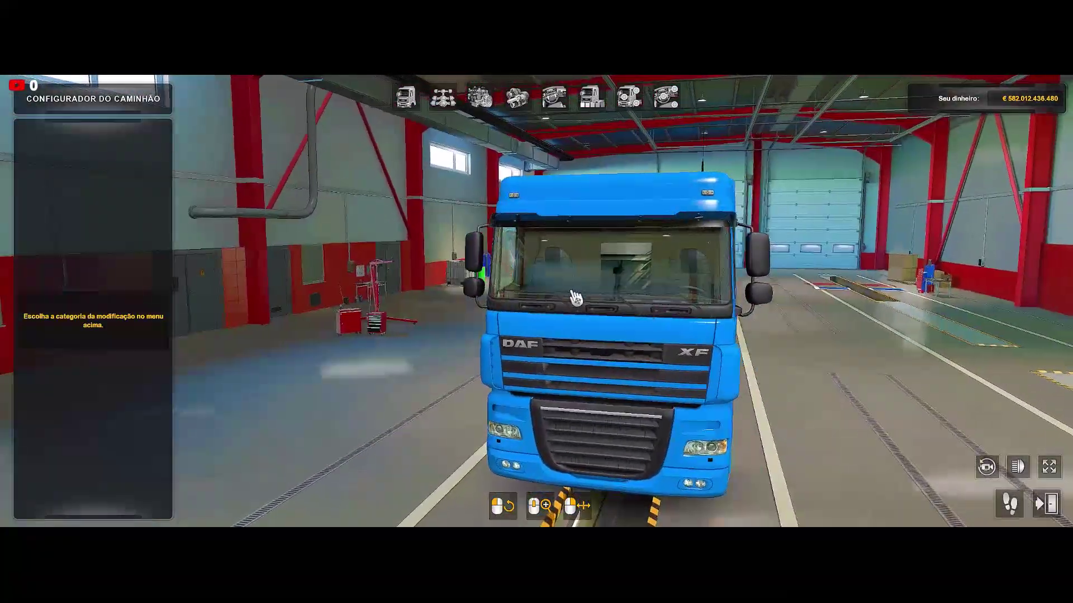
drag(575, 298, 536, 298)
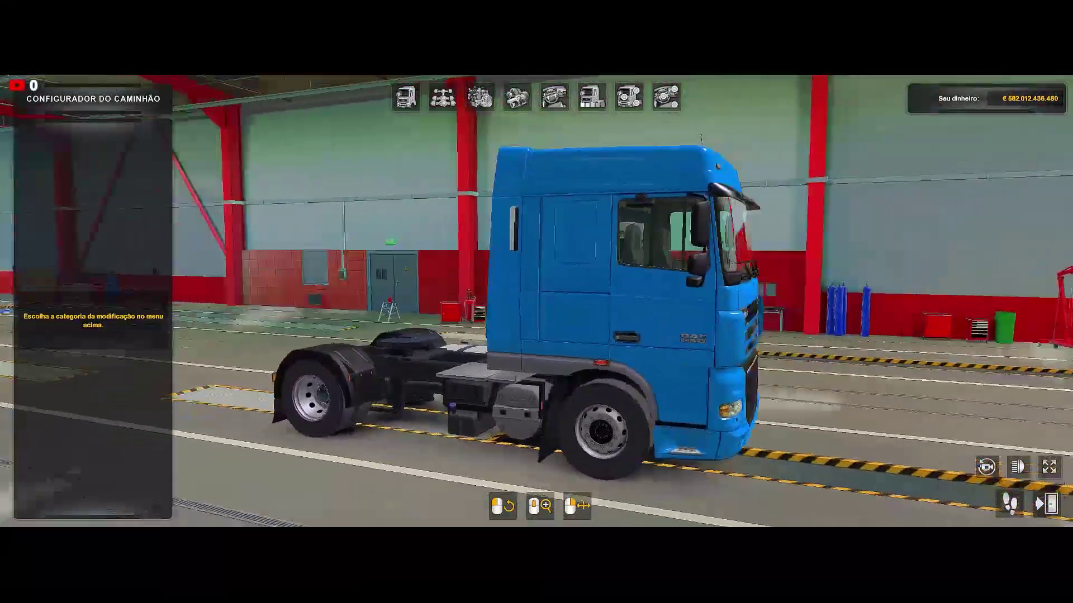
drag(615, 520, 668, 521)
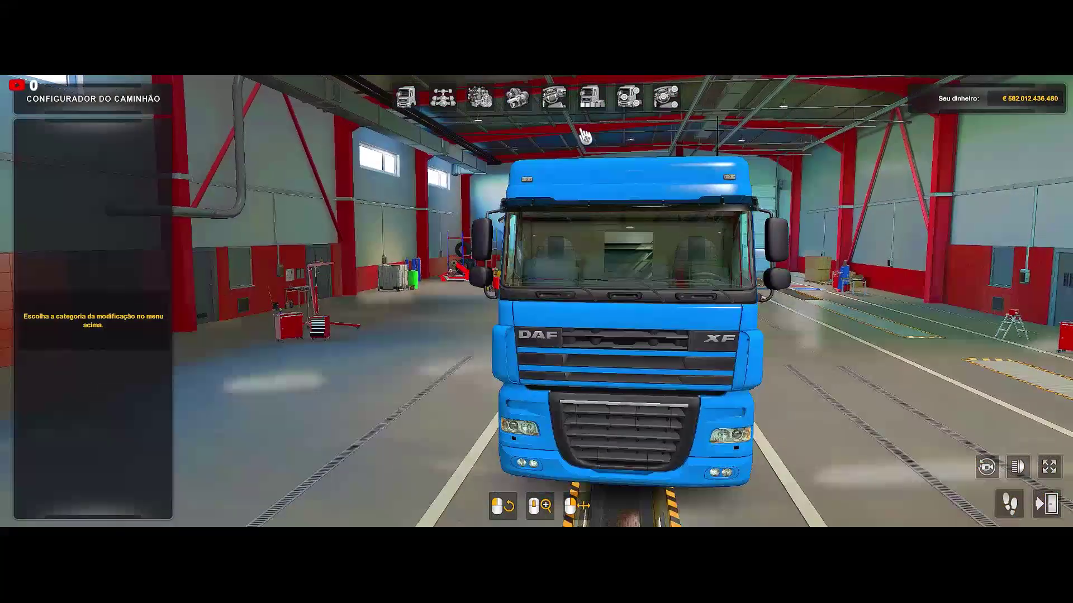
click(629, 97)
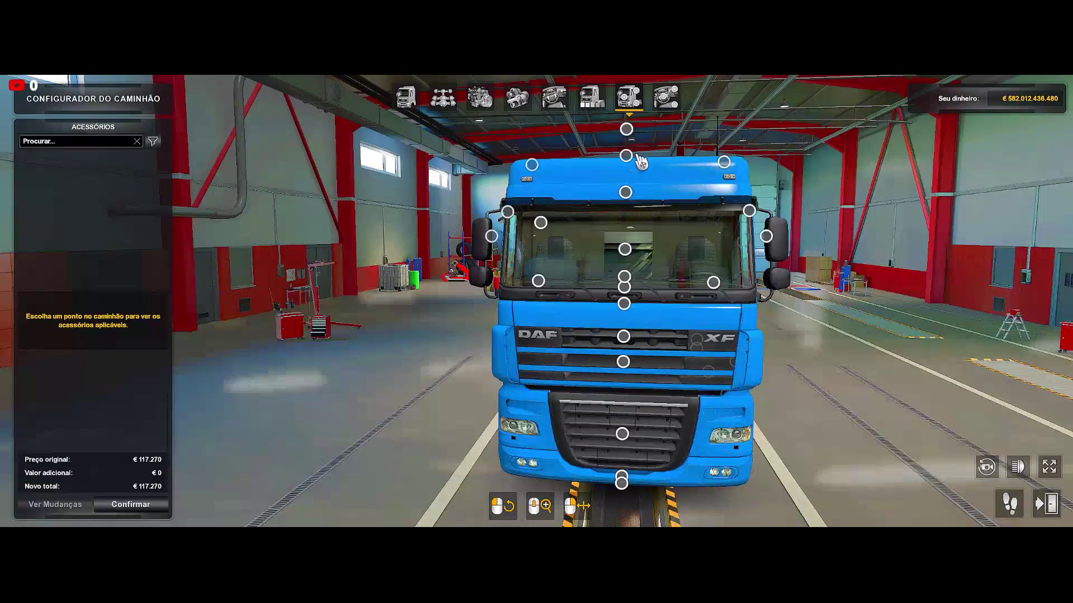
click(664, 98)
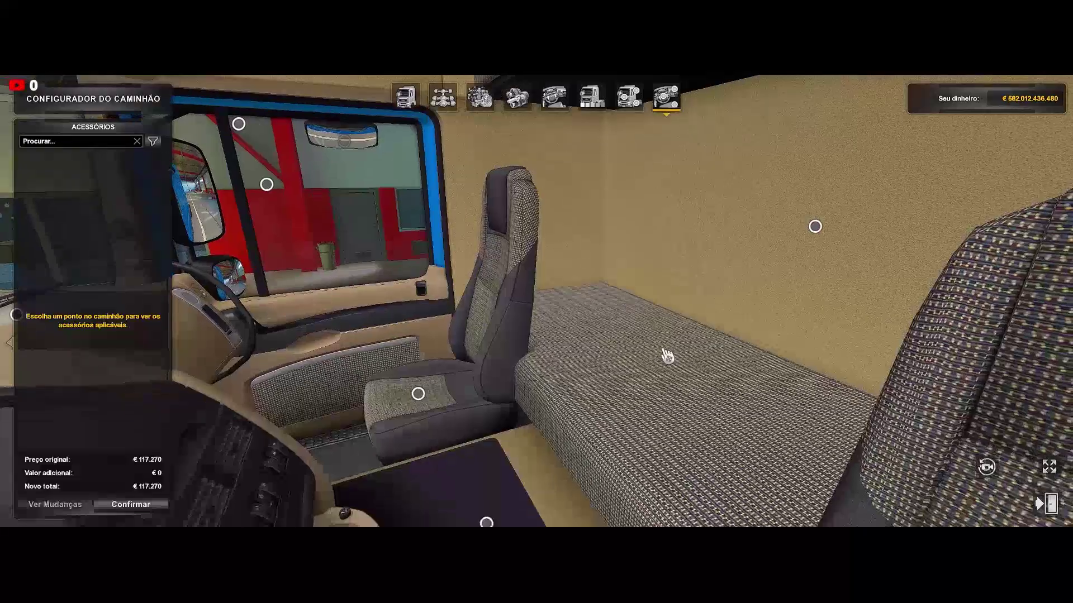
Return to exterior accessories and hide the configurator panels for a clear front view.
drag(683, 389, 609, 182)
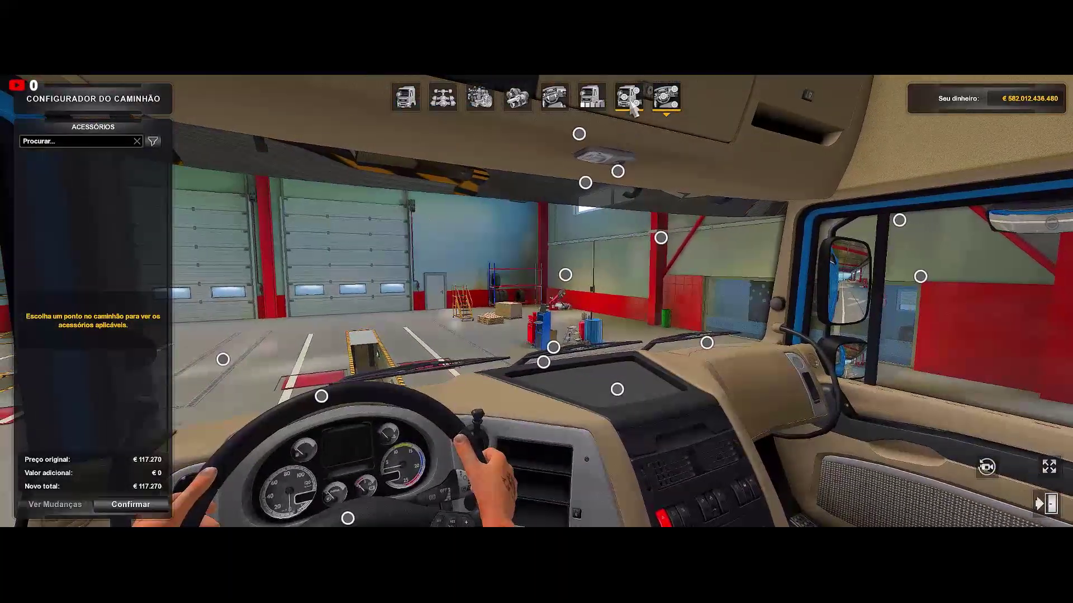
click(630, 102)
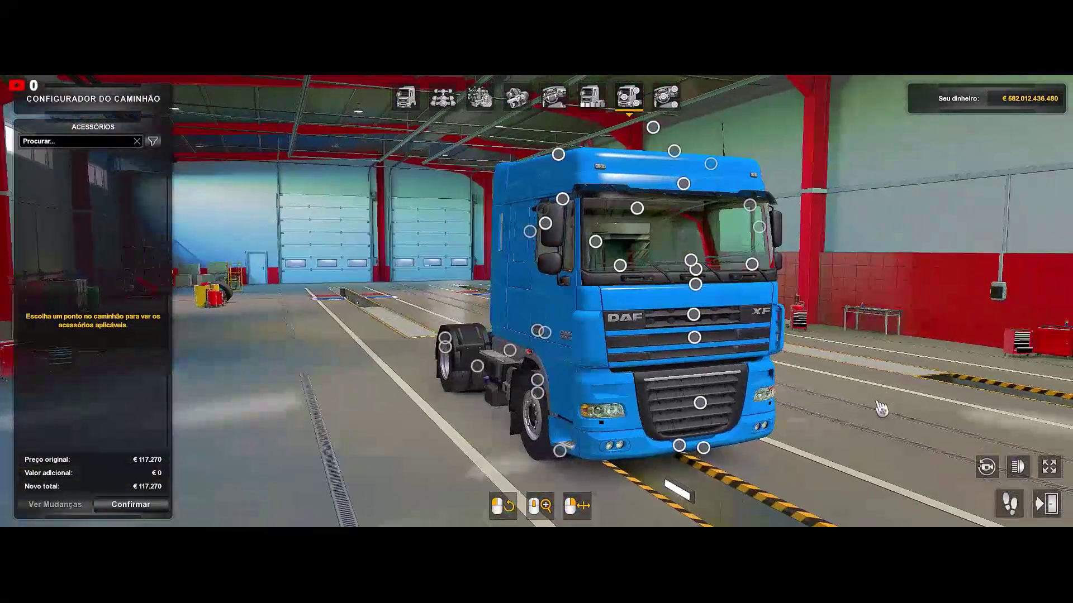
mouse_move(879, 407)
mouse_down()
mouse_move(676, 495)
mouse_move(725, 436)
mouse_move(634, 285)
mouse_move(503, 291)
mouse_move(1012, 475)
mouse_up()
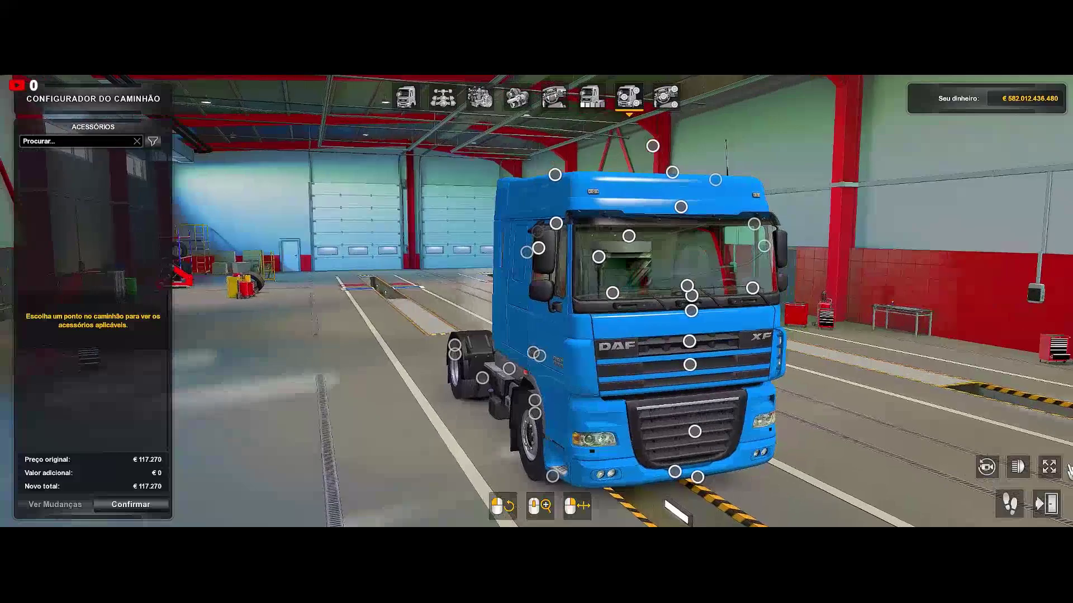
click(1050, 468)
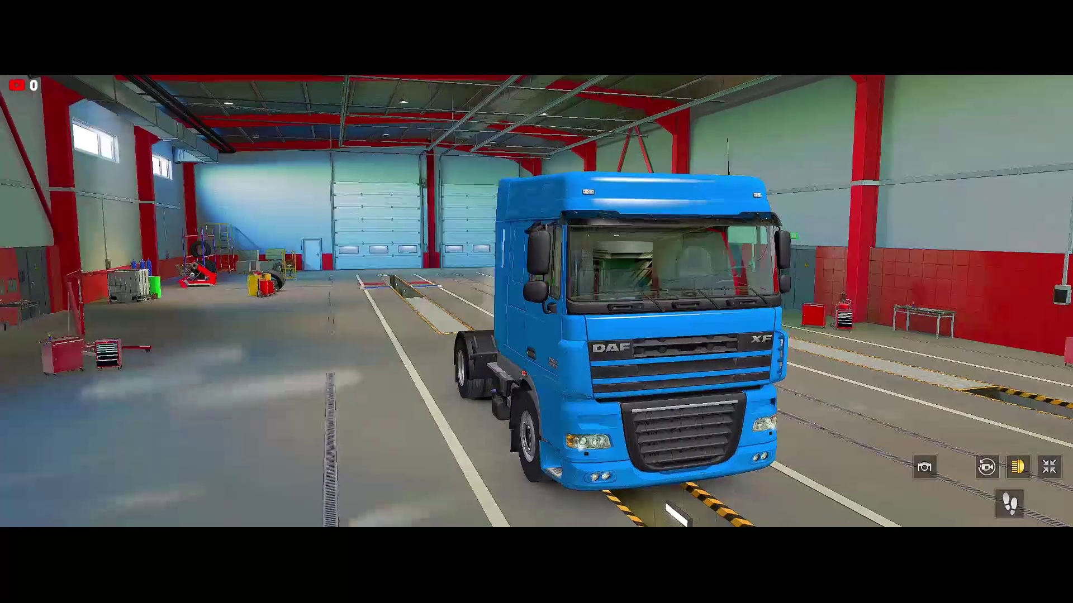